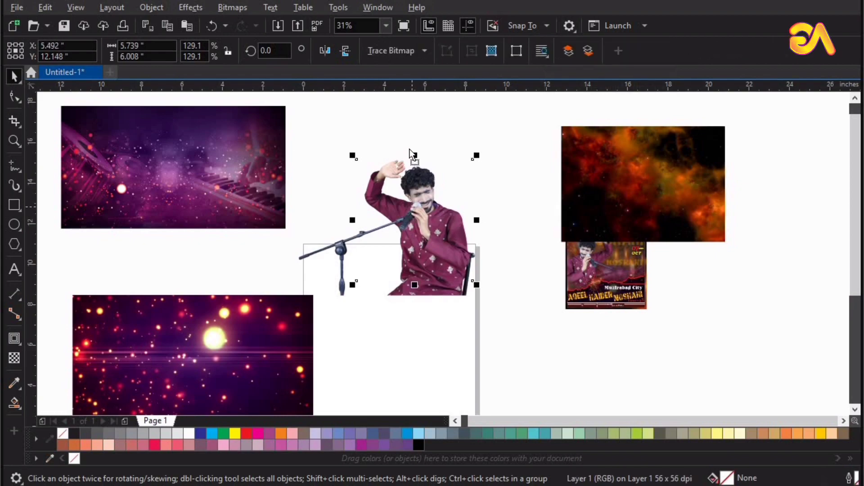
Move the singer photo with the mic stand aside on the canvas
drag(412, 207, 467, 328)
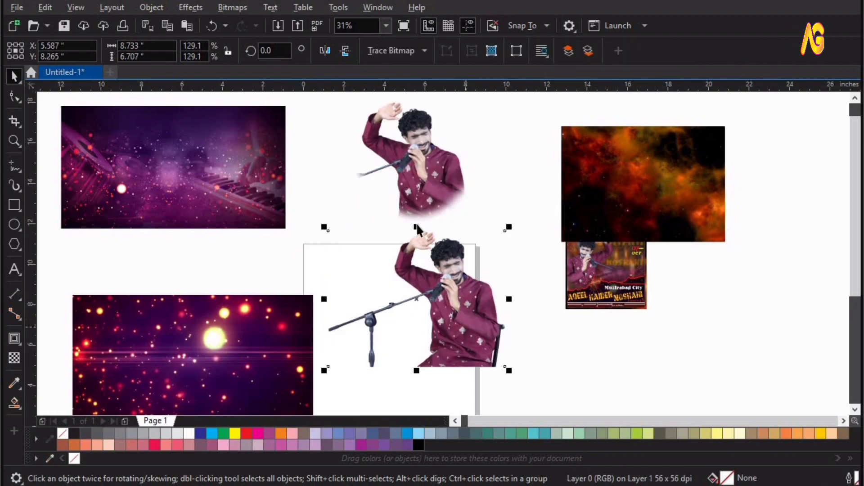
Delete the mic-stand singer photo and pile the singer, nebula and keyboard images at the left
key(Delete)
drag(440, 159, 365, 177)
drag(695, 185, 203, 272)
drag(252, 185, 236, 333)
scroll(236, 333, down, 2)
key(z)
click(337, 301)
key(space)
drag(373, 131, 162, 155)
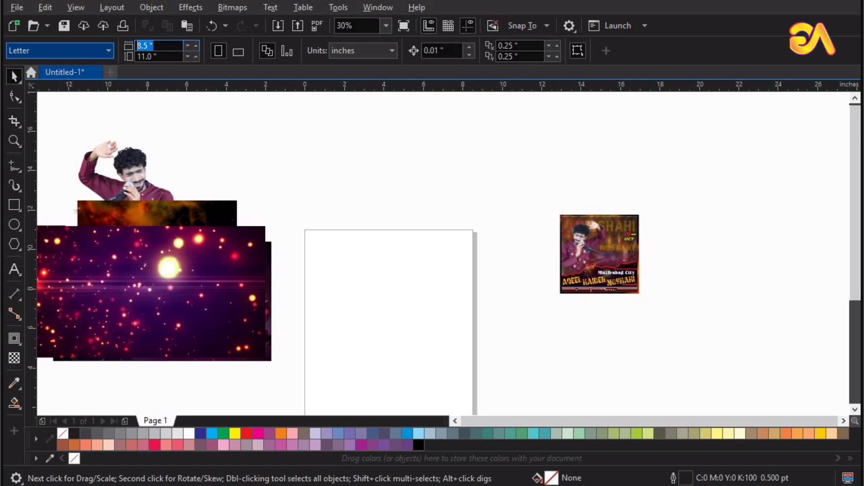
Set the page width and height to 4 inches for a square page
text(4)
key(Tab)
text(4)
key(Return)
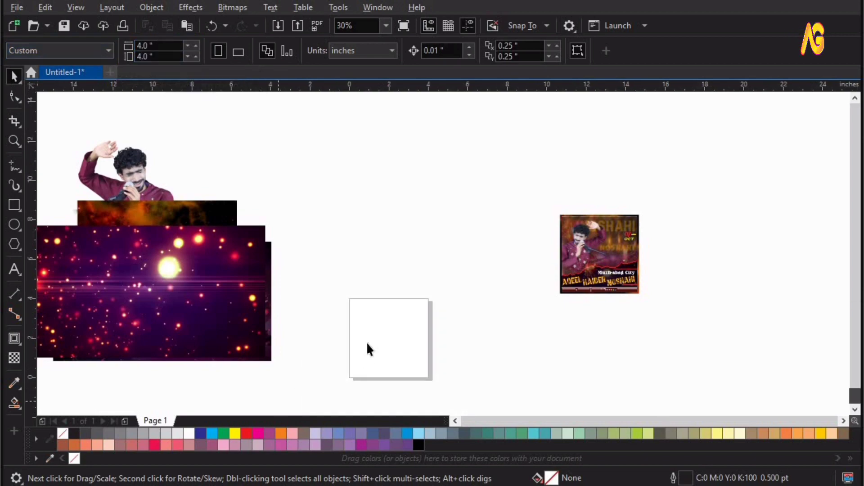
Add a page-sized rectangle and resize the star image to 4 × 4 inches
click(11, 208)
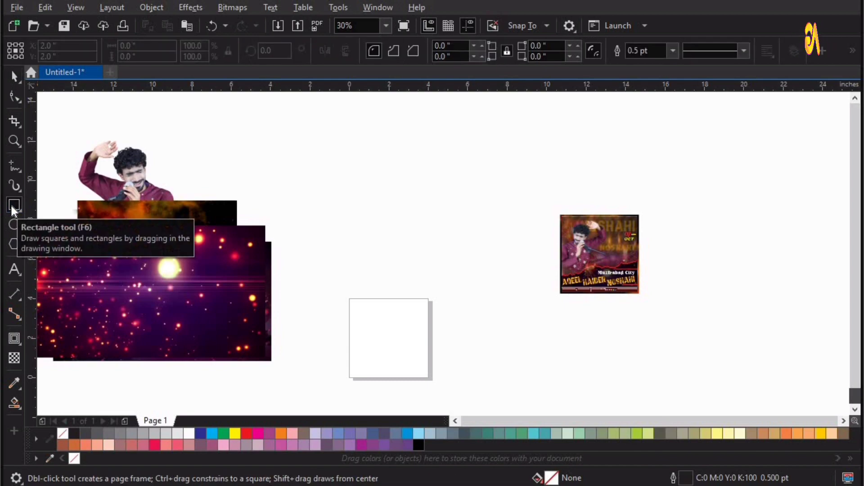
key(F4)
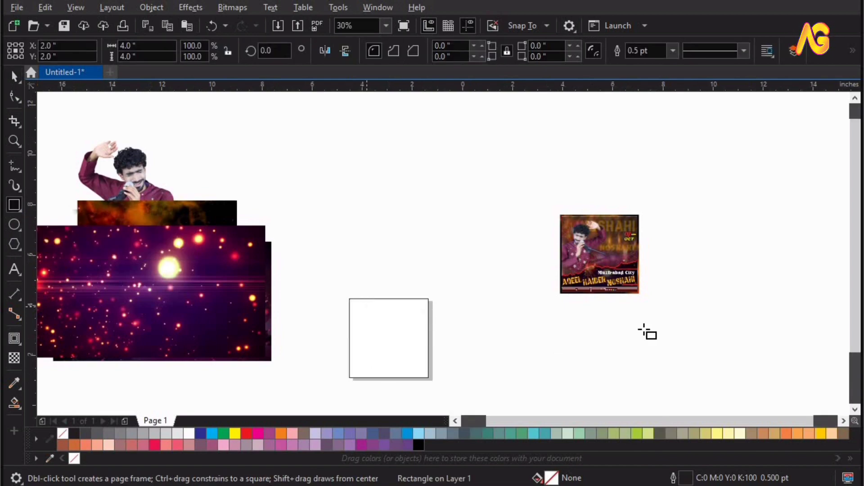
key(space)
drag(266, 346, 246, 411)
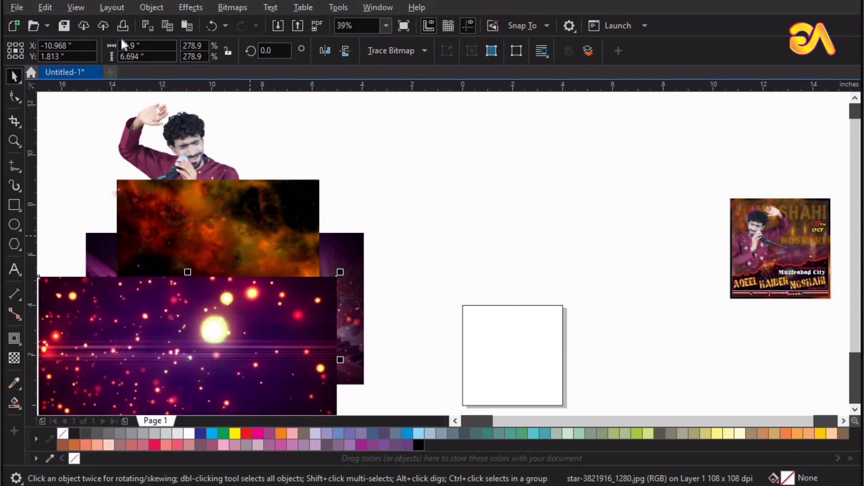
drag(144, 46, 99, 48)
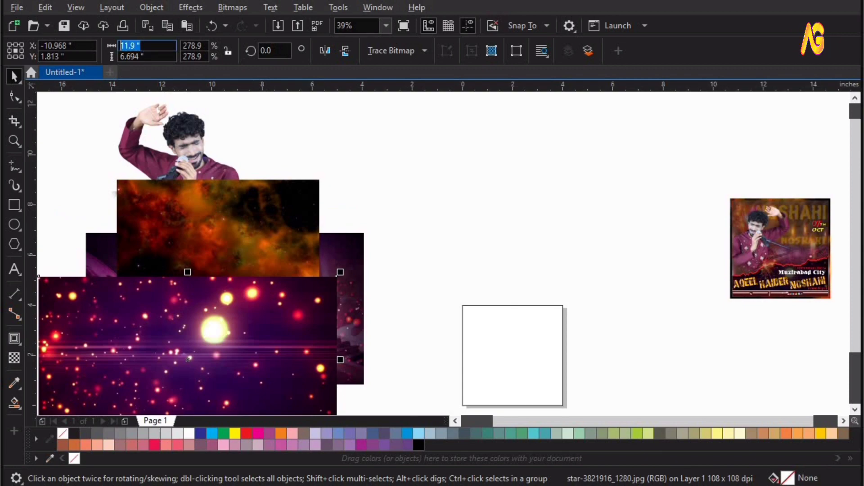
text(4)
key(Tab)
text(4)
key(Return)
Make the nebula image 4 inches square and shrink the purple keyboard image around its centre
click(217, 212)
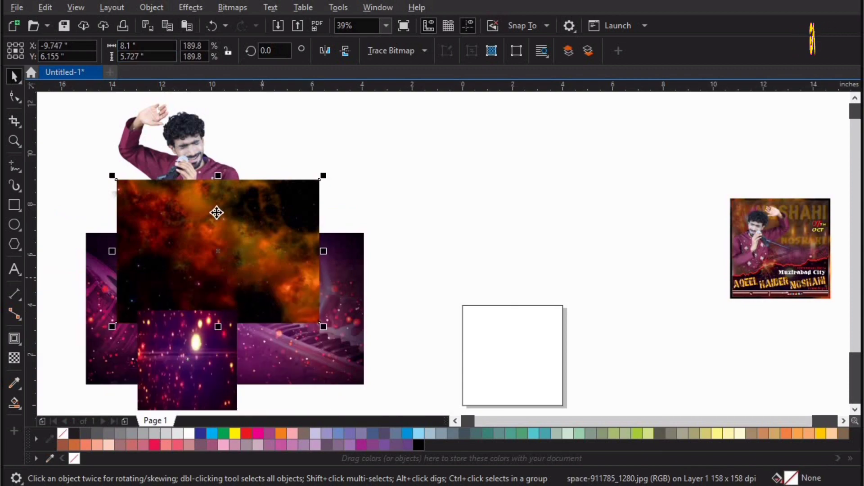
key(ctrl+r)
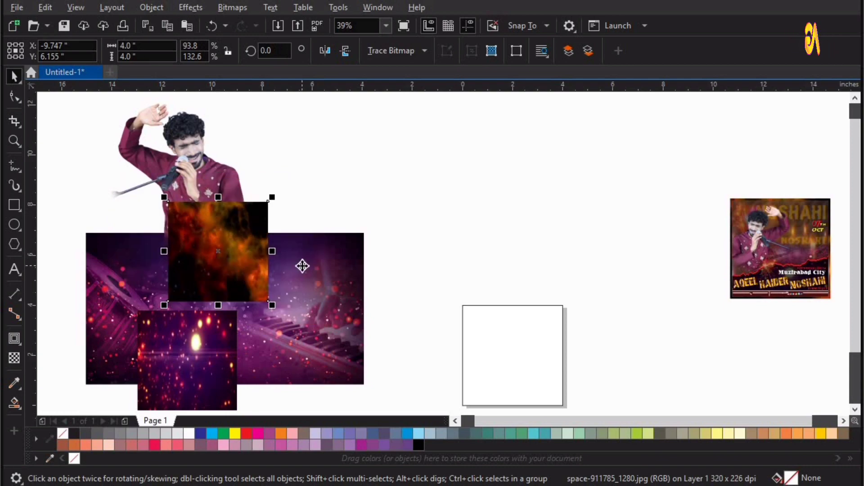
click(302, 266)
drag(325, 276, 288, 279)
drag(790, 213, 429, 179)
Leave a copy of the reference flyer and extract its clipped contents
right_click(429, 179)
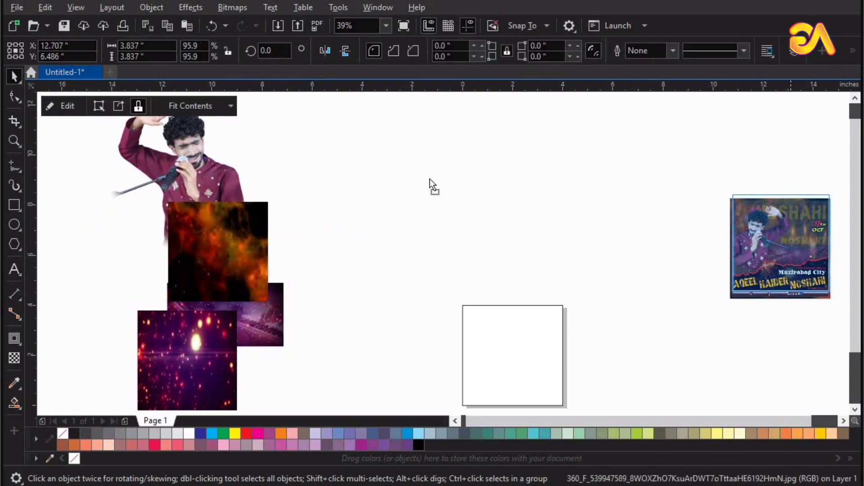
key(F2)
drag(575, 293, 342, 140)
key(space)
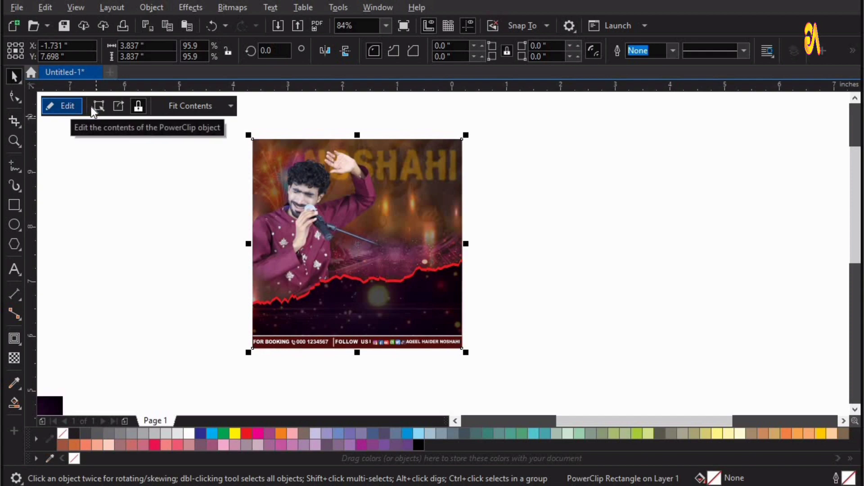
click(119, 106)
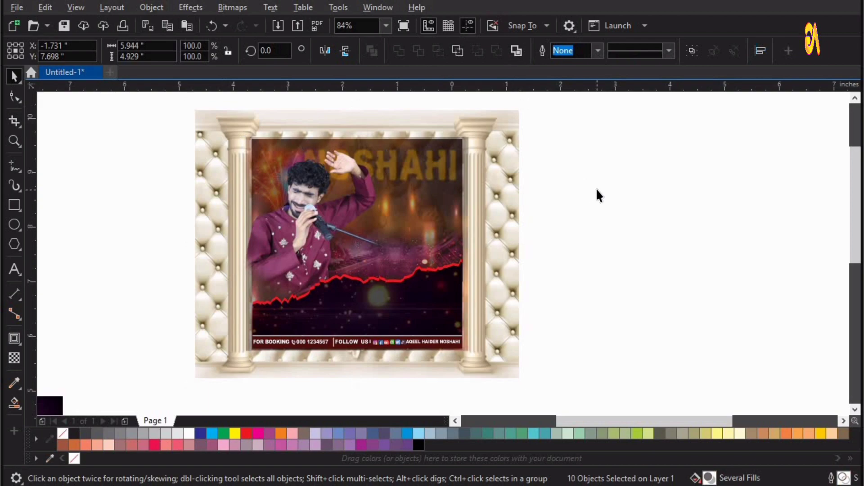
click(595, 188)
scroll(596, 189, down, 2)
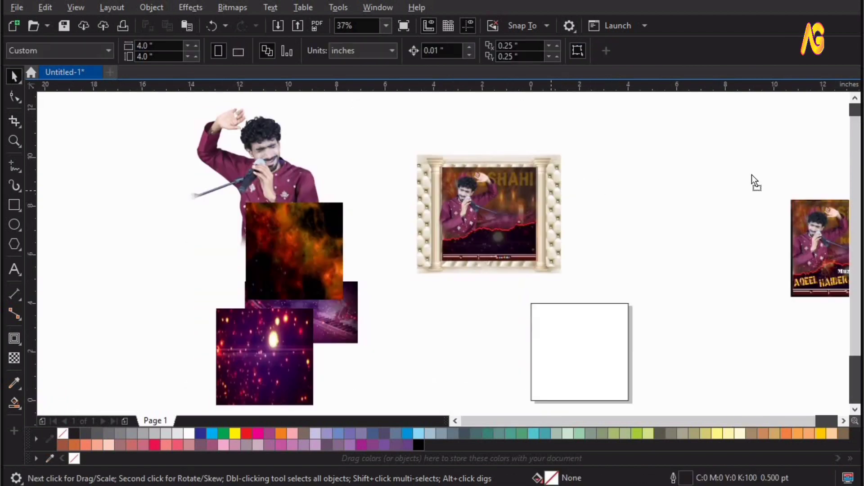
Delete all the extracted flyer pieces
drag(751, 176, 751, 175)
drag(580, 128, 379, 272)
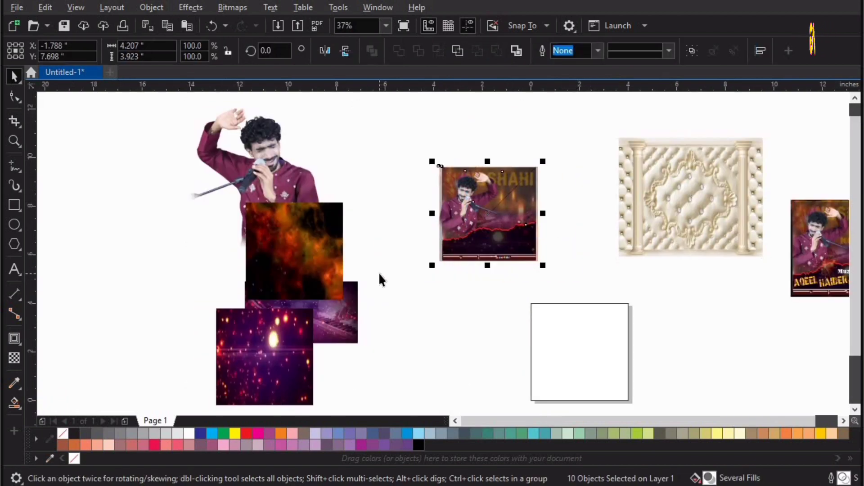
key(Delete)
Move the pillared background over the page and centre it on the page rectangle
click(718, 178)
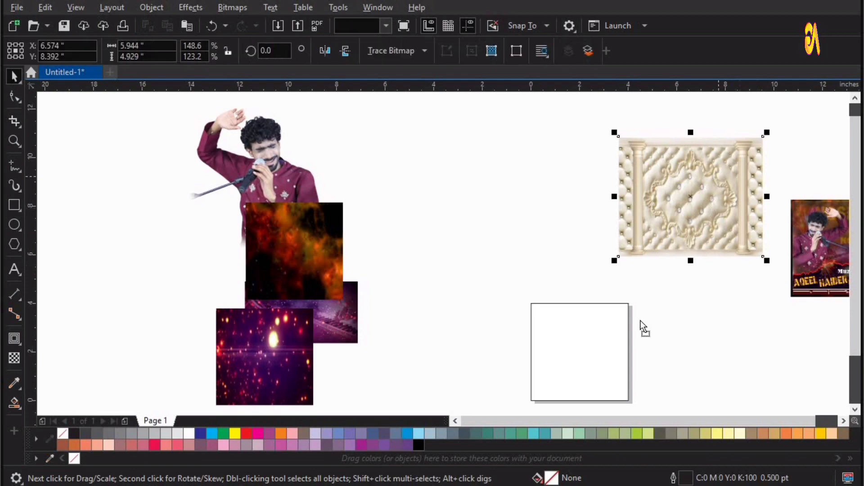
drag(641, 320, 617, 340)
key(F2)
drag(406, 257, 726, 439)
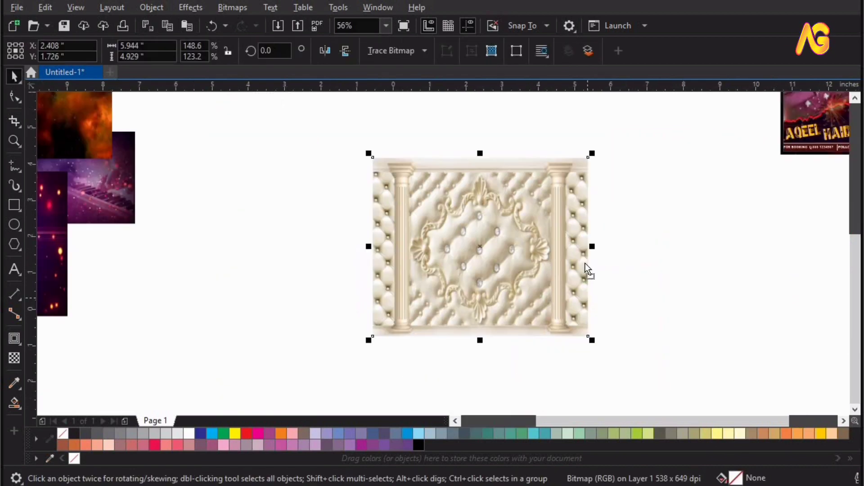
drag(586, 266, 584, 260)
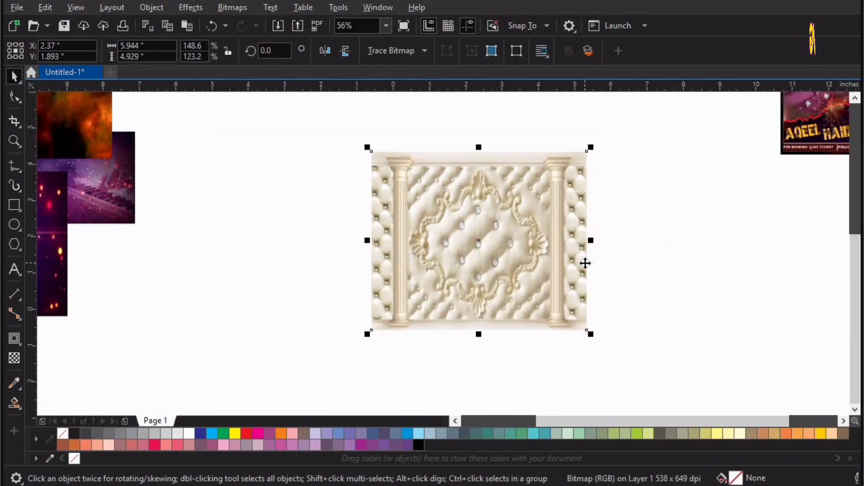
click(593, 210)
click(502, 218)
shift+click(504, 218)
key(c)
key(e)
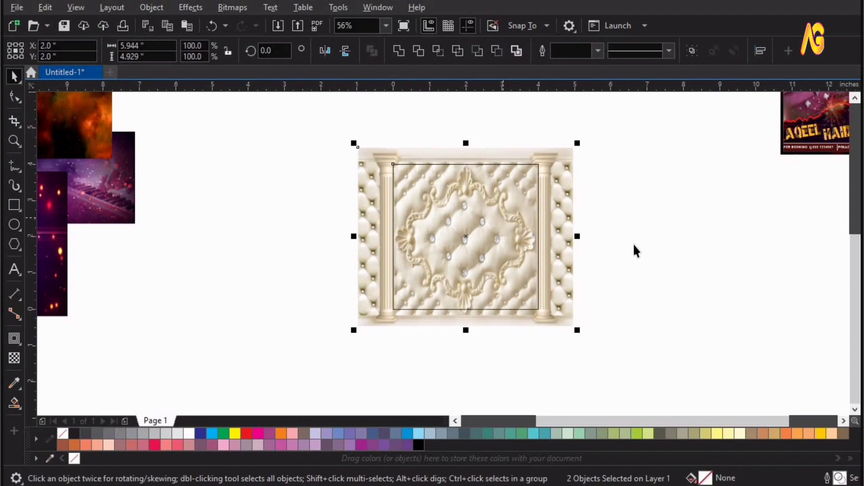
Clip the pillared background inside the page rectangle with PowerClip Place Inside Frame
click(558, 186)
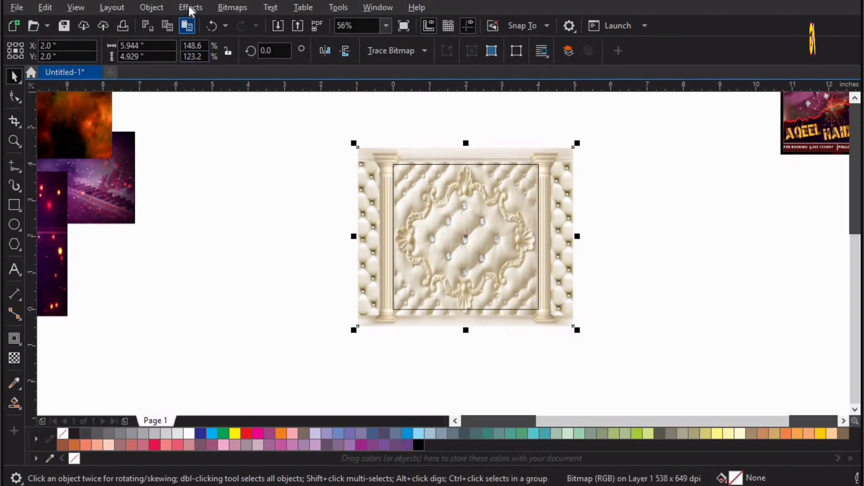
click(151, 7)
mouse_move(185, 58)
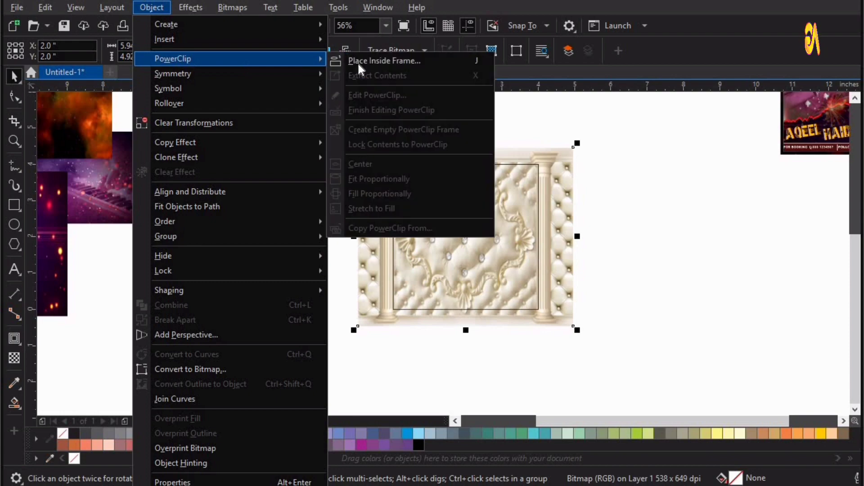
click(360, 61)
click(492, 235)
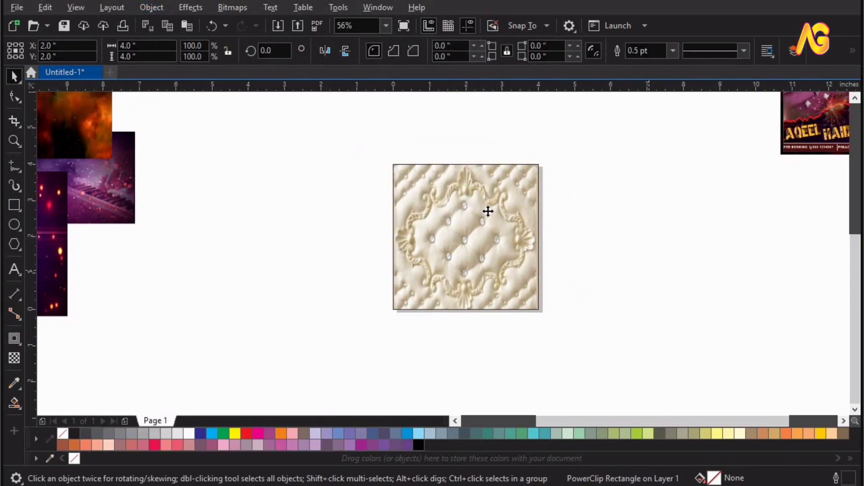
click(271, 341)
scroll(560, 237, down, 1)
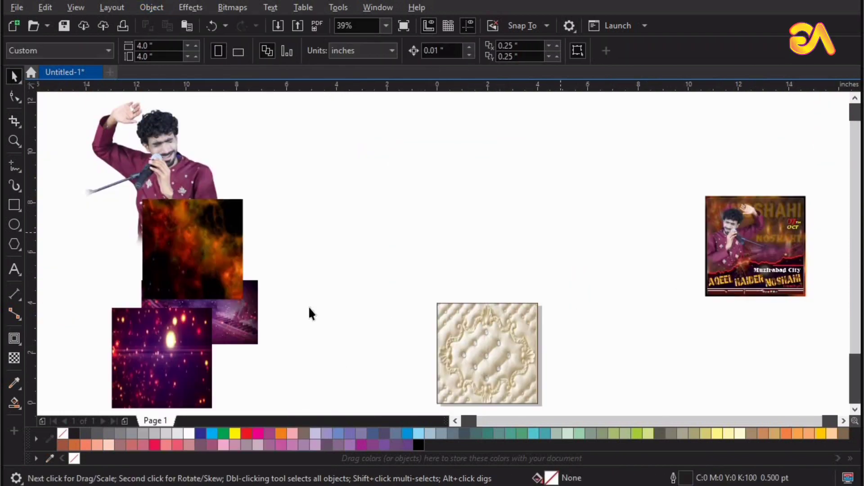
Centre the orange nebula image on the quilted tile and enlarge it slightly past the edges
drag(158, 362, 114, 377)
drag(179, 255, 474, 336)
key(F2)
drag(392, 243, 579, 400)
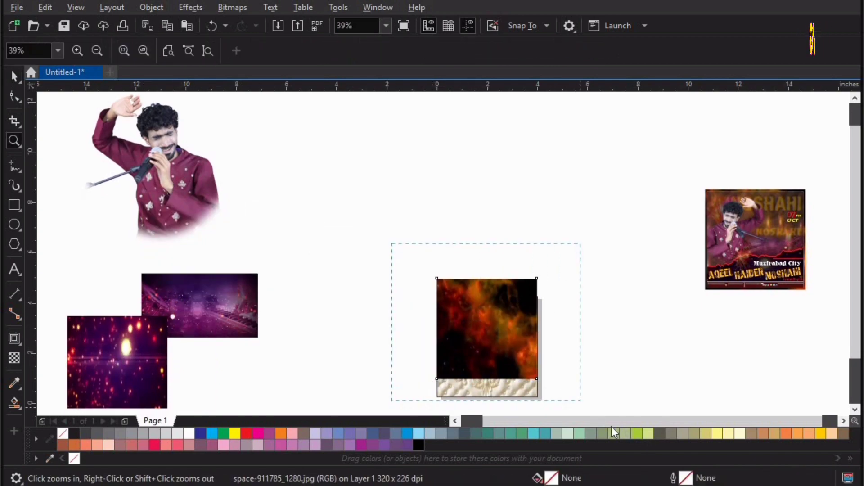
shift+click(426, 304)
key(c)
key(e)
key(F2)
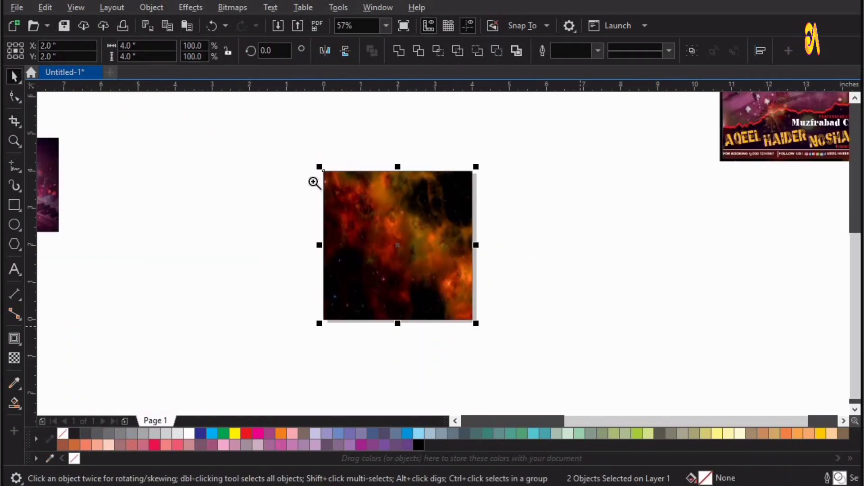
drag(285, 134, 611, 404)
click(472, 135)
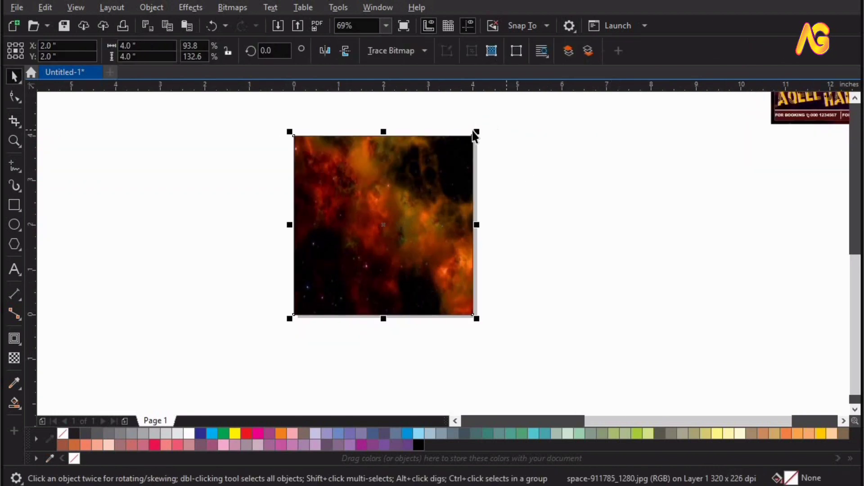
drag(484, 131, 485, 130)
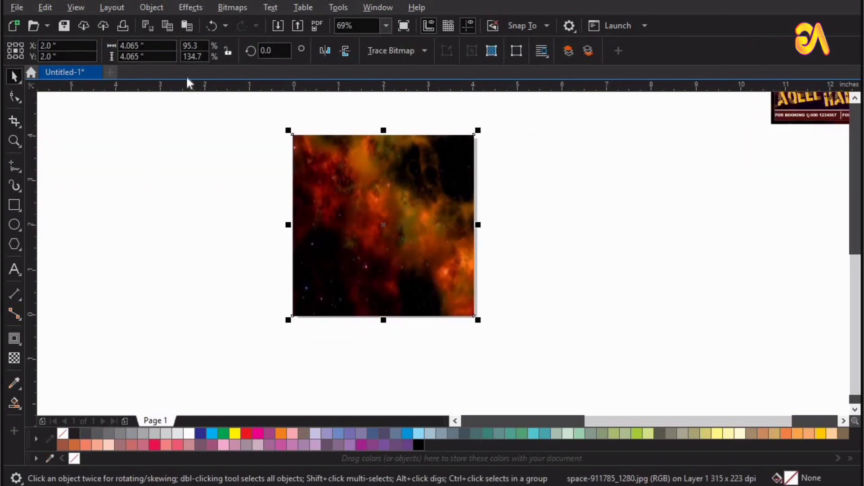
Give the nebula image a transparency of 40
click(13, 358)
click(371, 330)
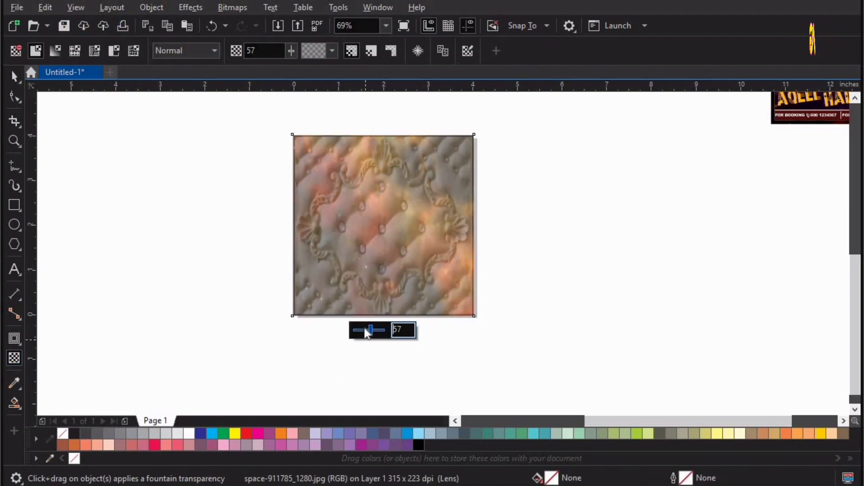
drag(366, 330, 366, 331)
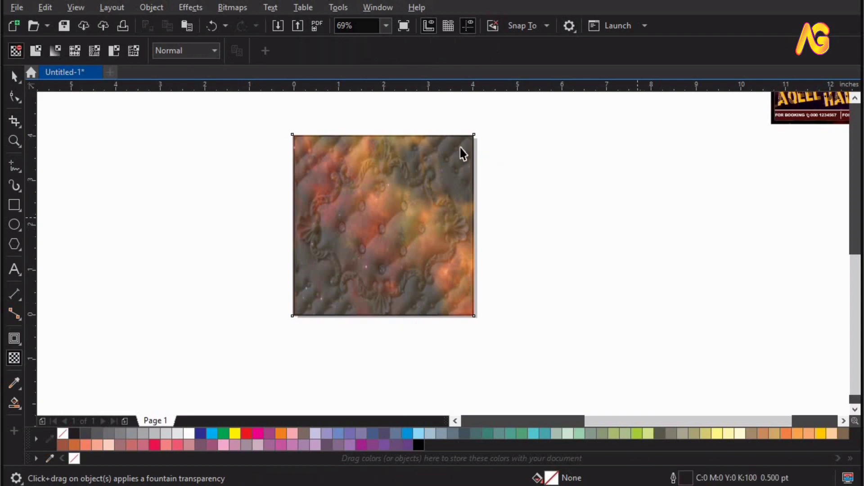
key(space)
Centre the nebula on the page, send it behind, and PowerClip it inside the tile frame
drag(457, 150, 485, 126)
key(p)
key(shift+Page_Down)
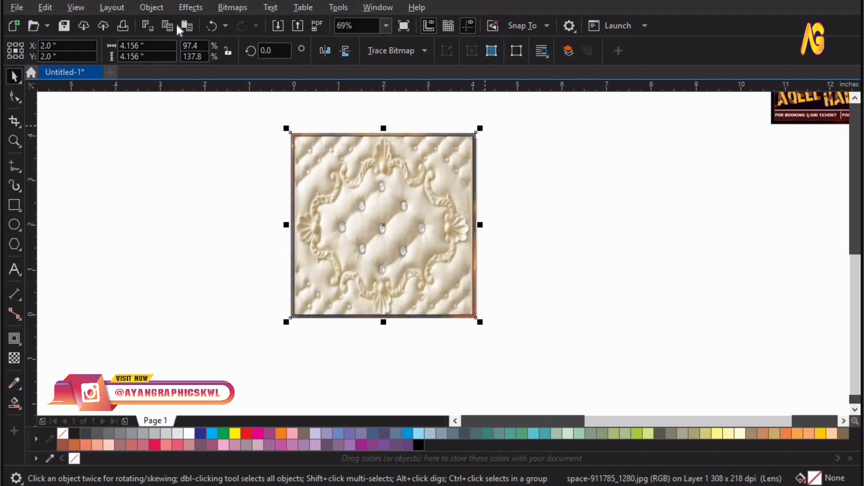
click(151, 7)
mouse_move(327, 66)
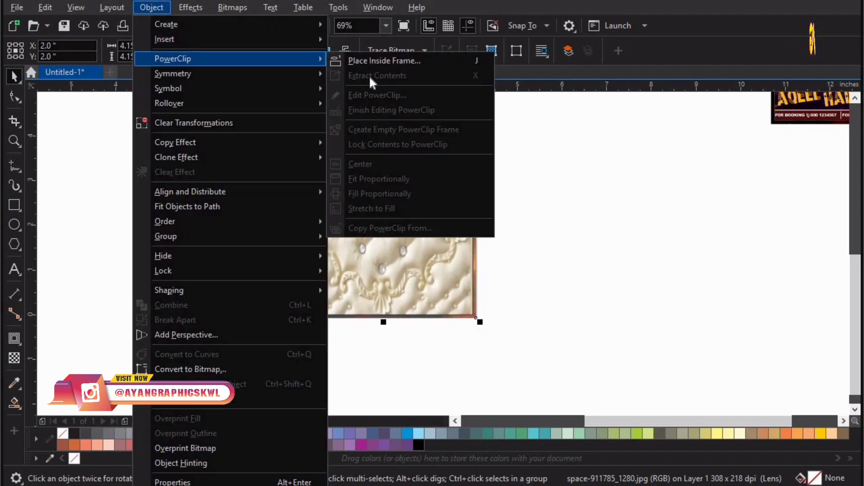
click(372, 63)
click(378, 192)
click(515, 266)
key(F4)
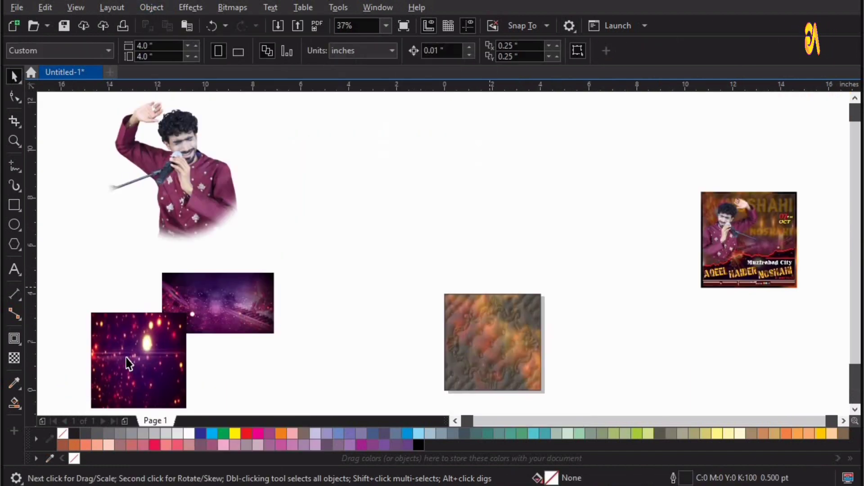
Paste the brown lens bokeh image and move it onto the textured square
drag(476, 347, 640, 371)
key(ctrl+v)
drag(578, 391, 306, 176)
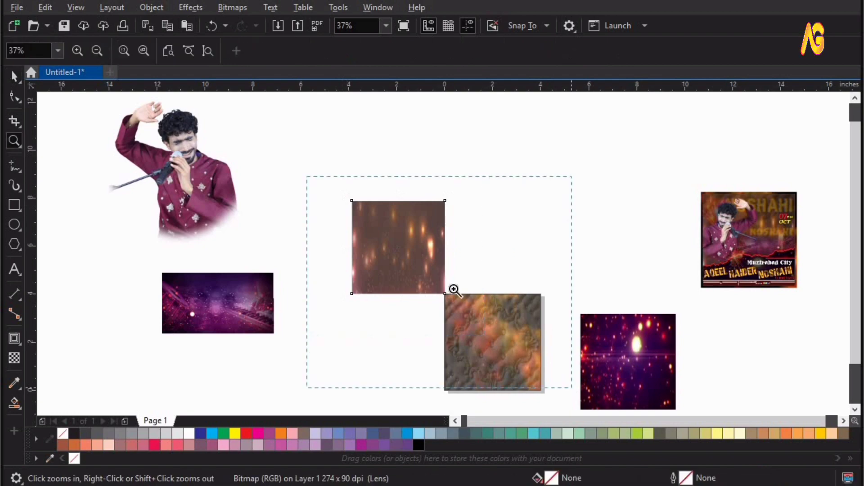
click(363, 199)
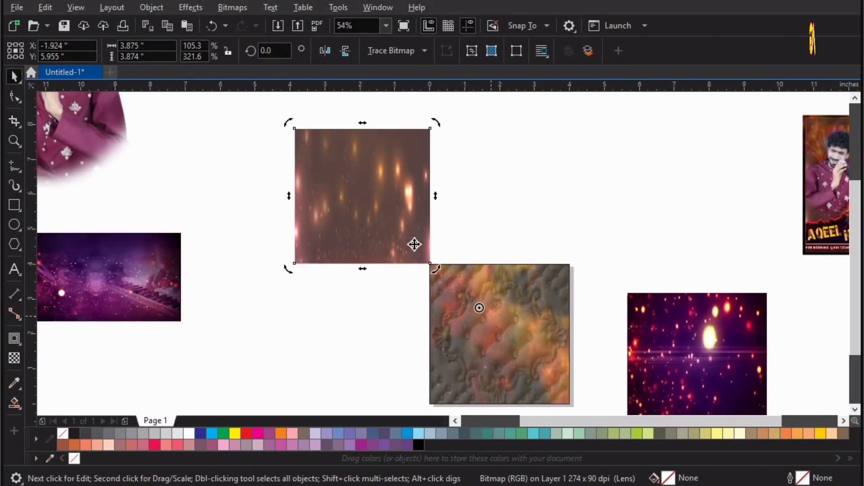
drag(409, 231, 536, 342)
key(F2)
drag(348, 207, 701, 453)
Centre the bokeh image on the textured square and enlarge it slightly
key(space)
shift+click(432, 313)
key(c)
key(e)
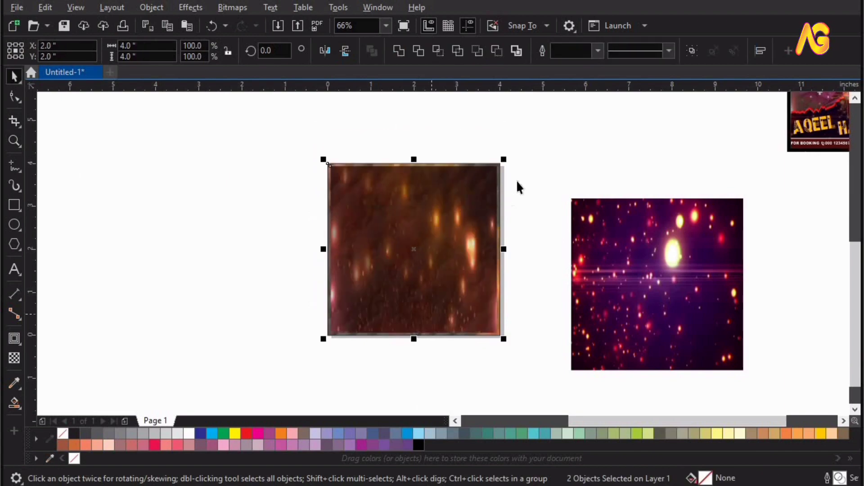
drag(447, 213, 346, 226)
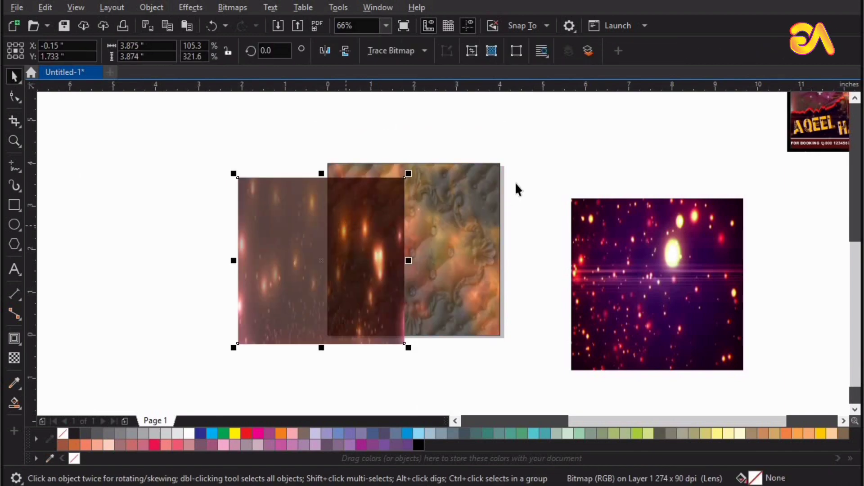
key(ctrl+z)
drag(501, 162, 520, 154)
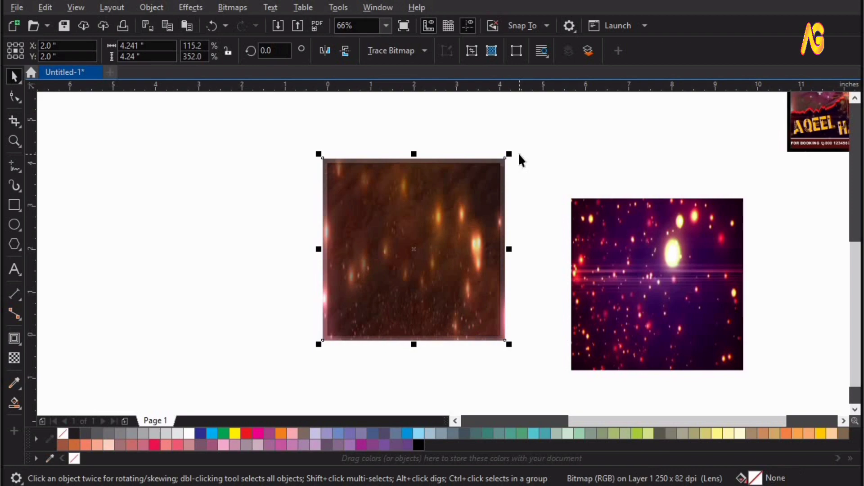
Send the bokeh image to the back and PowerClip it inside the square frame
key(shift+Page_Down)
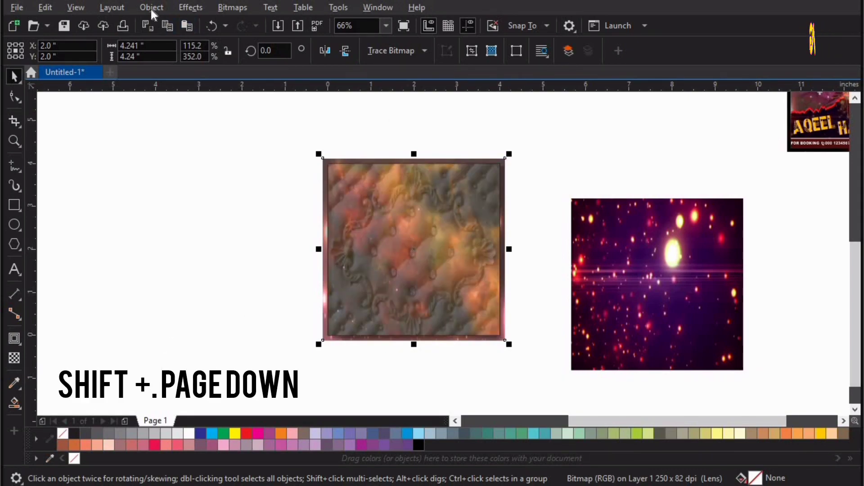
click(151, 9)
click(364, 58)
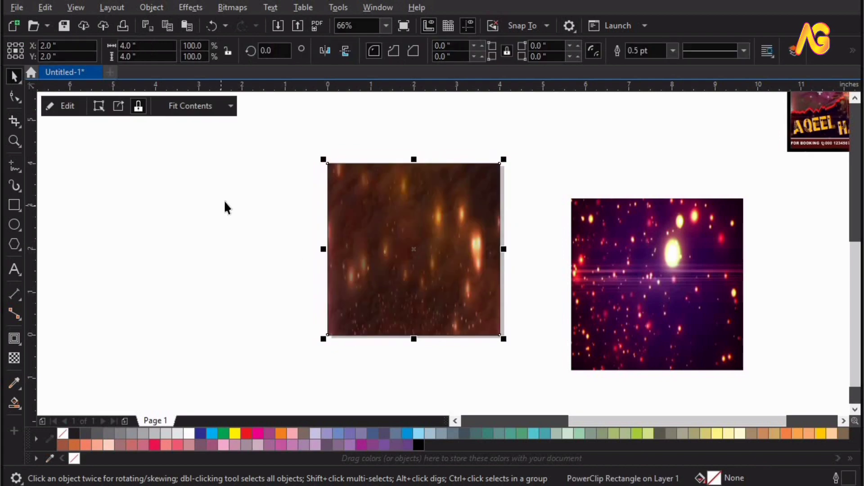
click(503, 327)
key(F4)
Move the singer photo toward the page centre and zoom in on the reference poster
key(z)
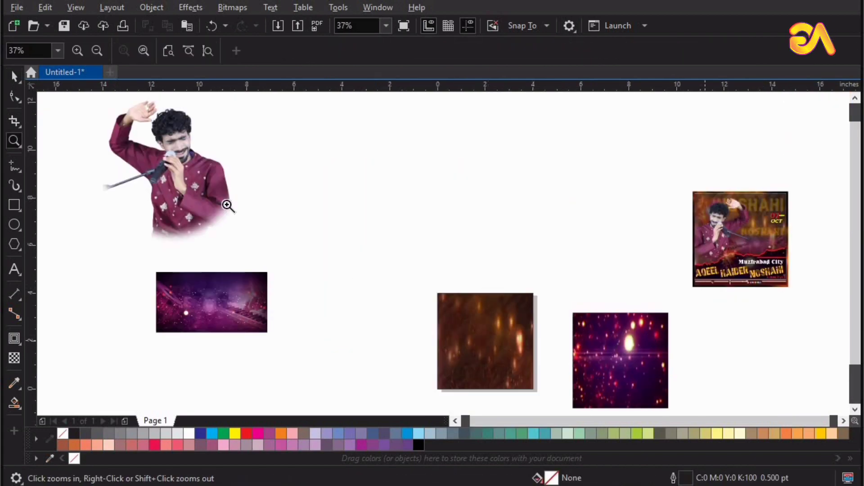
key(space)
drag(178, 182, 324, 222)
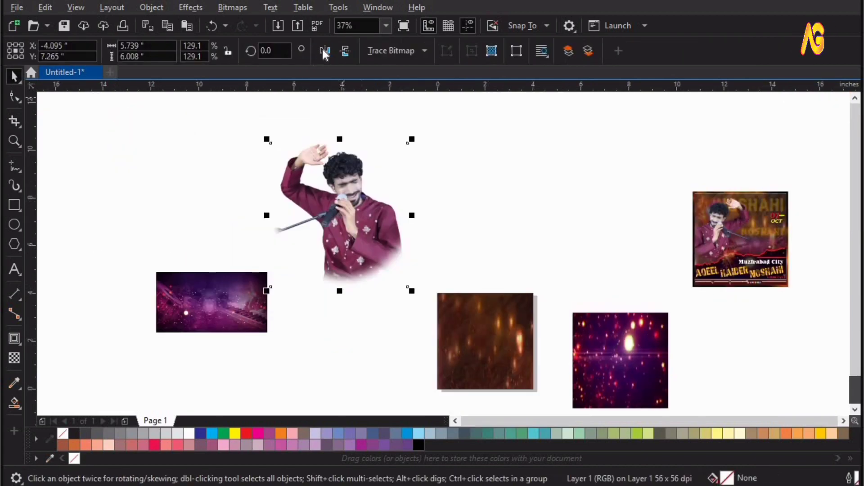
key(z)
drag(197, 135, 779, 416)
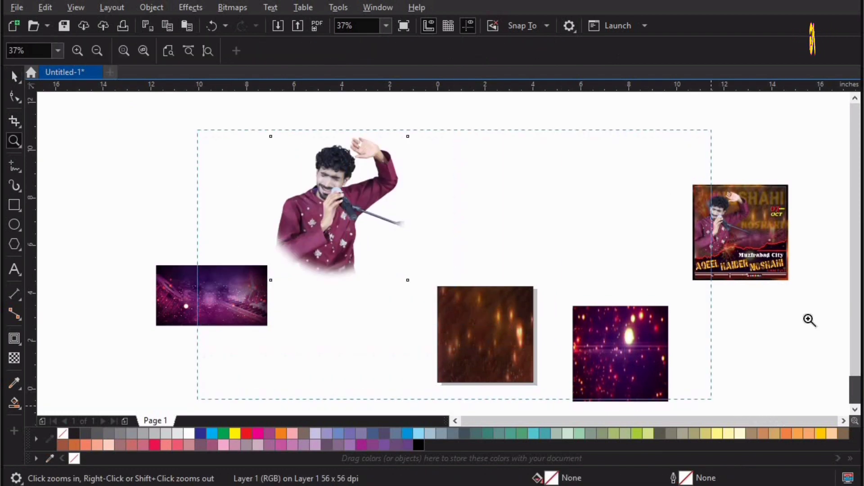
click(754, 237)
key(space)
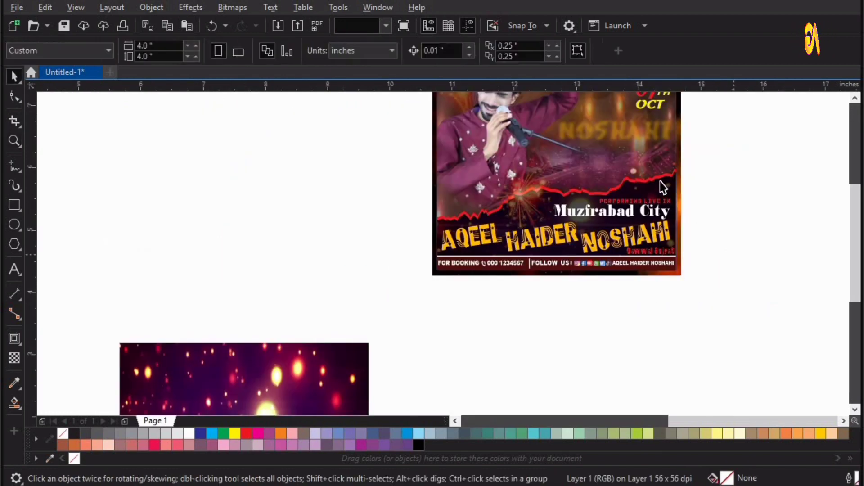
Draw a 21-point jagged zigzag line across the empty page with the Bézier tool
click(15, 168)
click(19, 170)
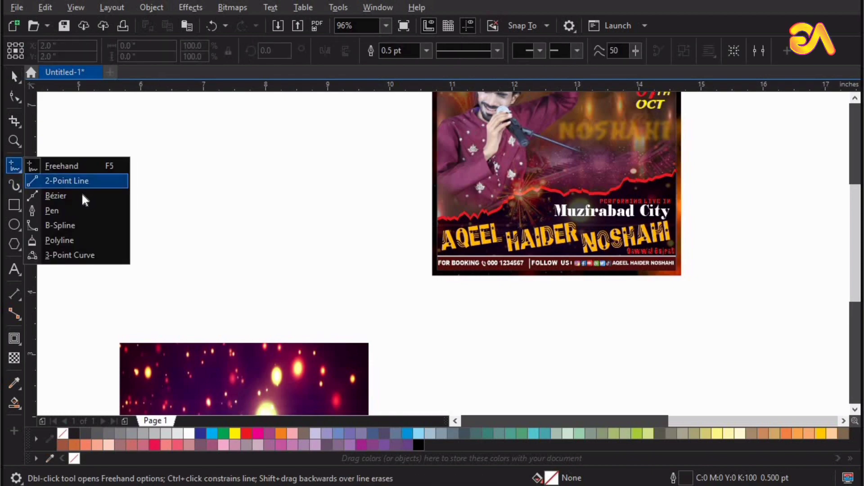
click(71, 194)
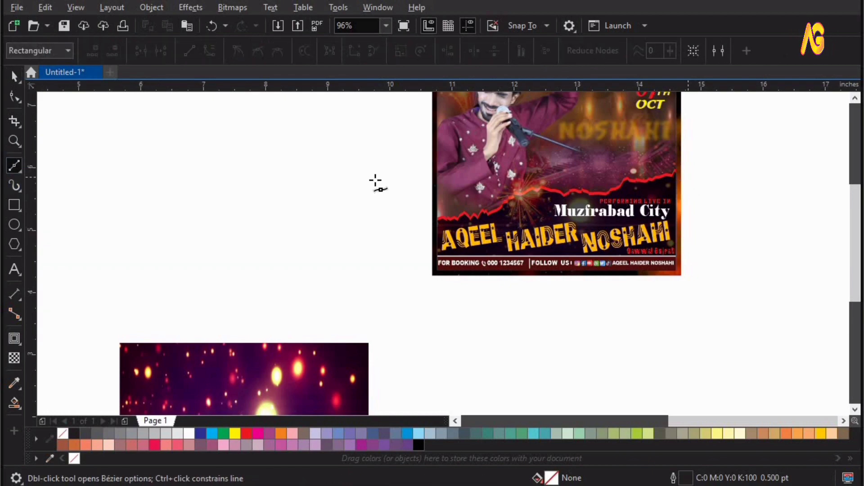
click(390, 171)
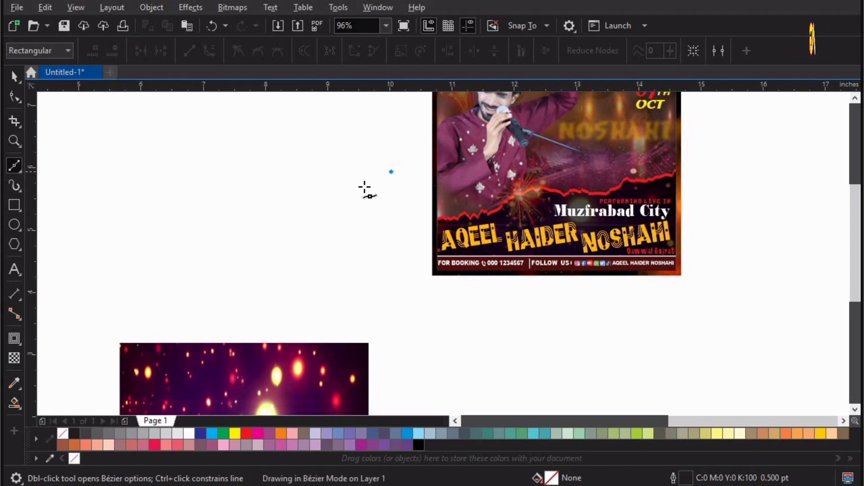
click(359, 170)
click(370, 196)
click(332, 179)
click(325, 186)
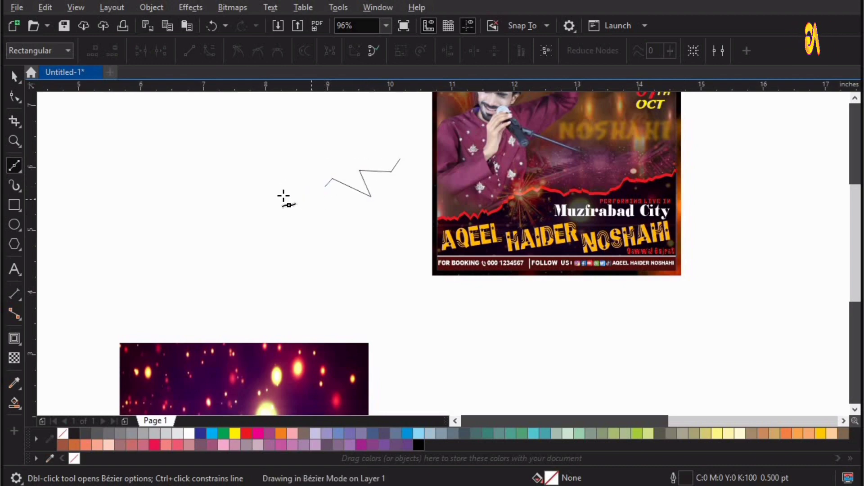
click(311, 199)
click(286, 184)
click(283, 195)
click(271, 210)
click(221, 208)
click(217, 221)
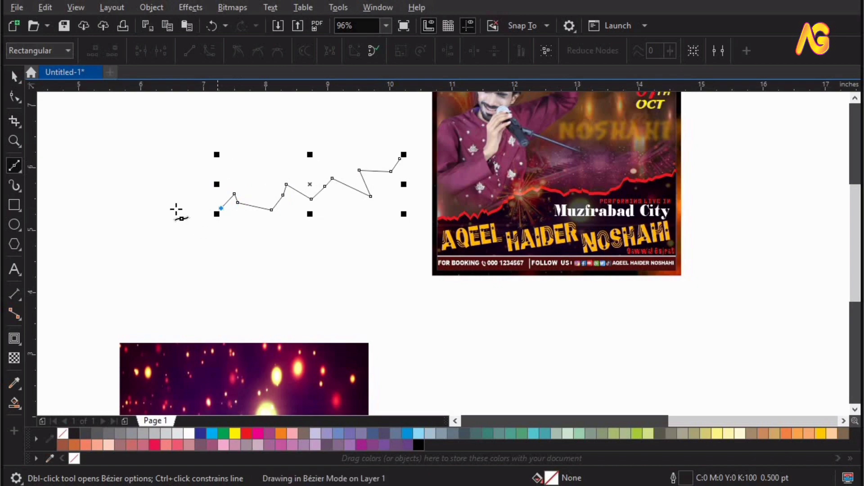
click(174, 208)
click(150, 239)
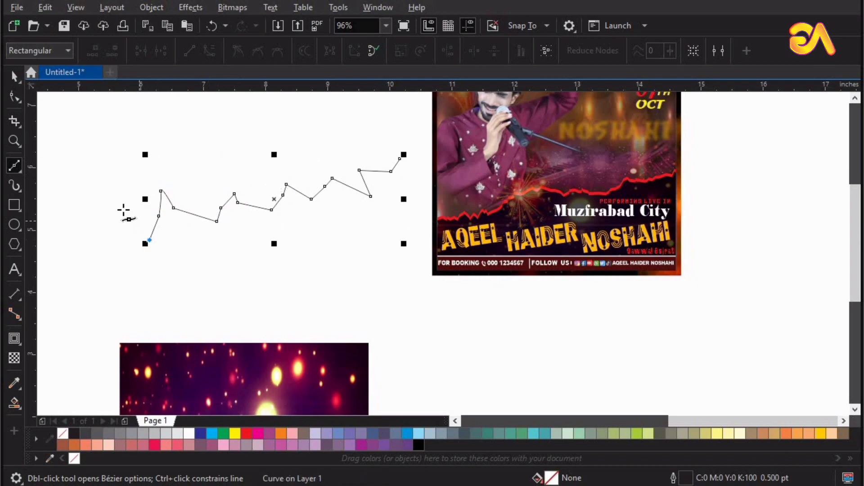
click(134, 213)
click(122, 210)
click(121, 228)
click(123, 247)
click(97, 233)
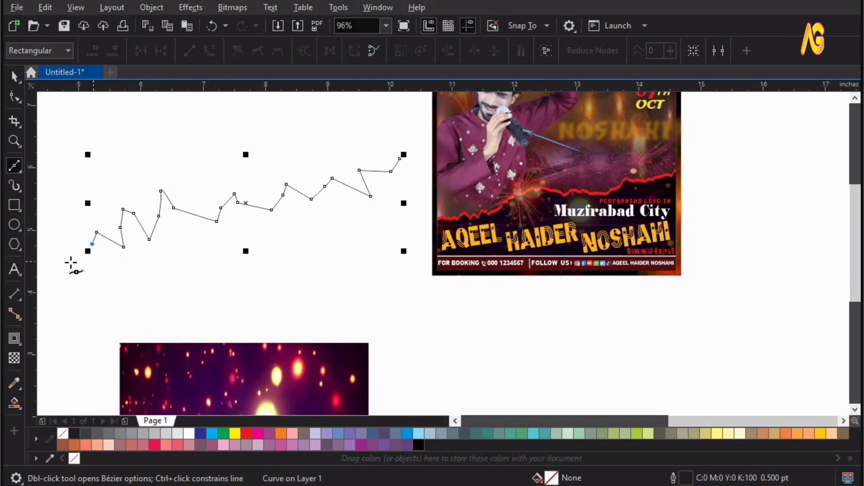
click(93, 265)
click(70, 262)
click(59, 238)
key(z)
right_click(234, 230)
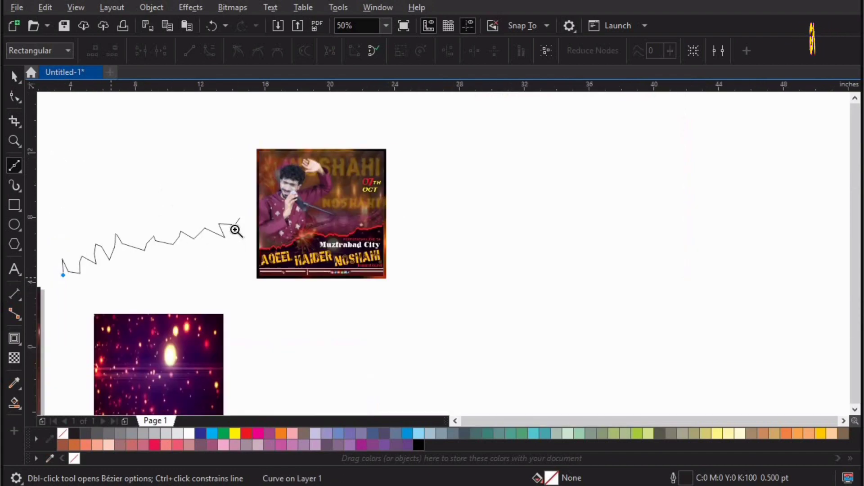
right_click(235, 230)
right_click(304, 232)
key(space)
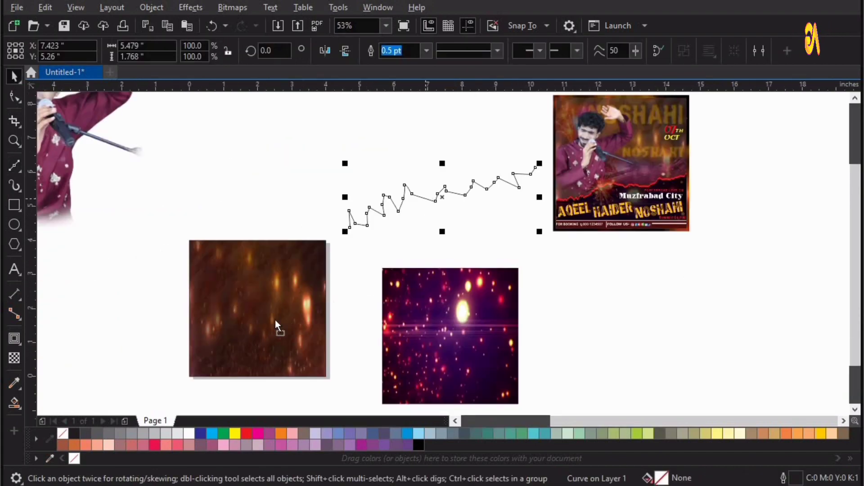
Position the zigzag line over the brown bokeh square and give it a yellow outline
drag(276, 320, 256, 330)
key(z)
drag(104, 276, 471, 412)
key(space)
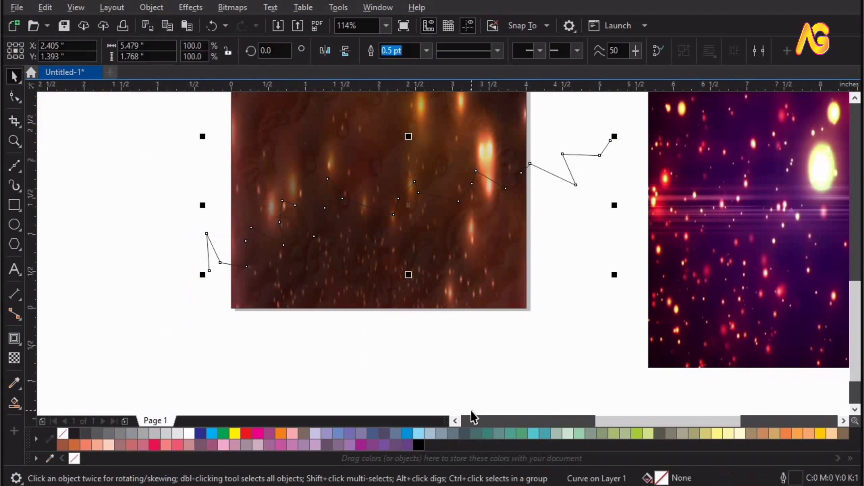
right_click(232, 432)
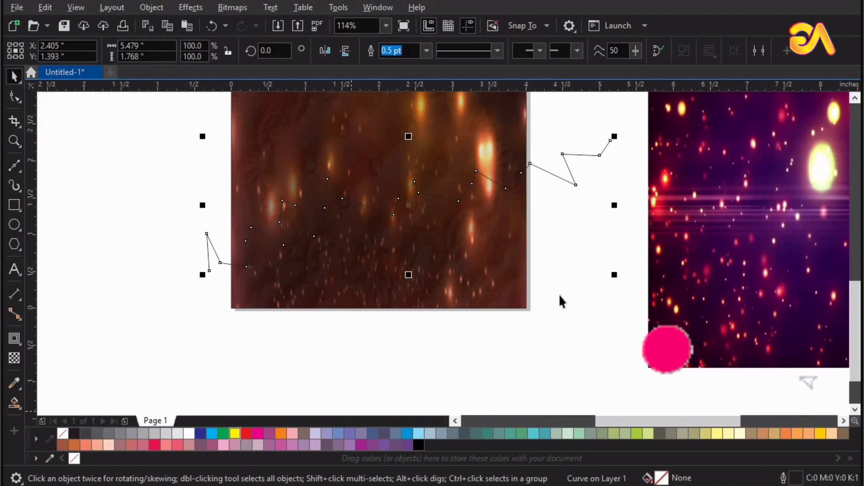
click(558, 294)
drag(471, 198, 439, 204)
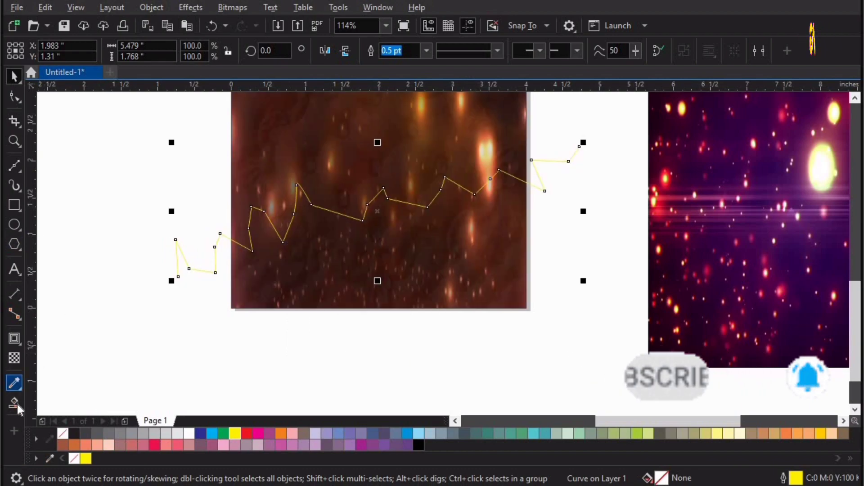
Smart Fill the enclosed region beneath the zigzag line with a dark grey shape
click(20, 410)
click(63, 417)
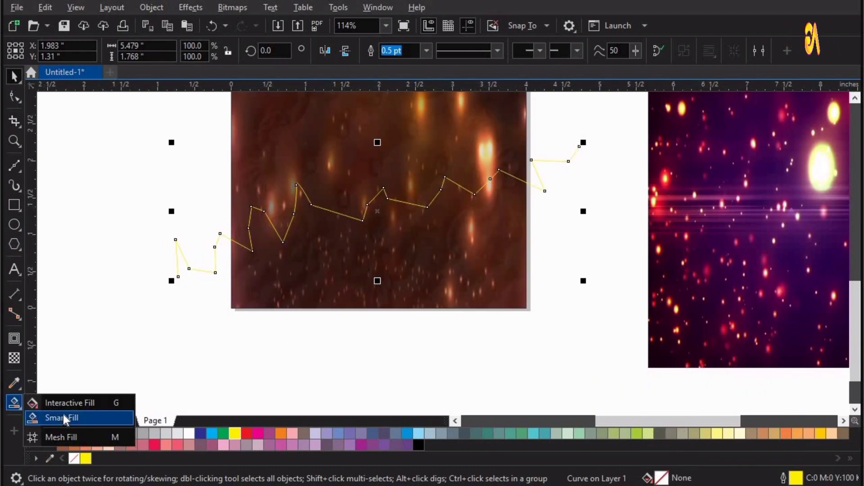
click(466, 247)
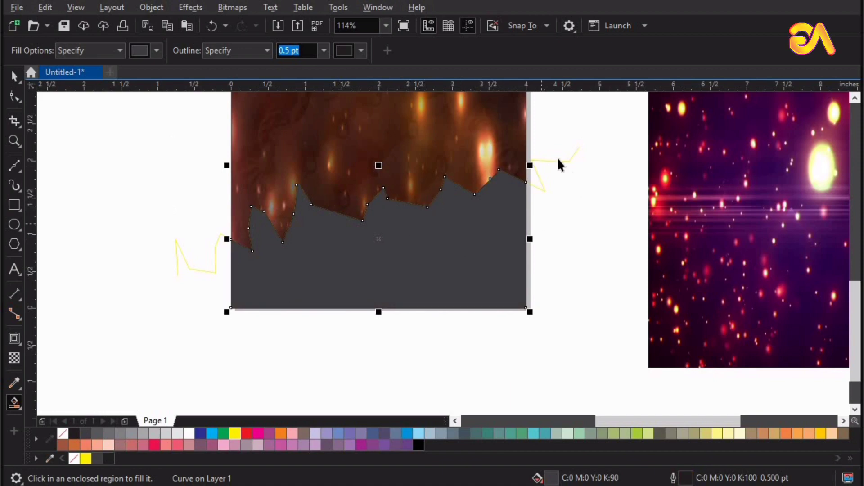
key(space)
drag(558, 160, 520, 144)
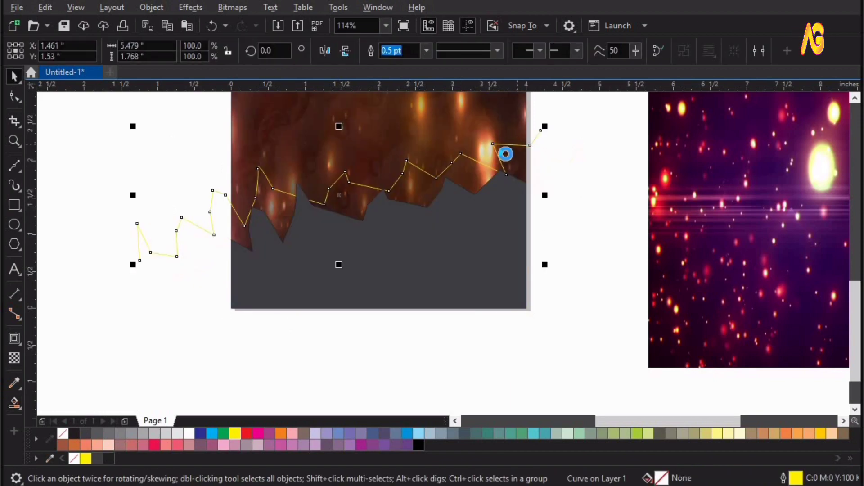
Delete the yellow zigzag line and the dark grey filled shape
key(Delete)
click(499, 253)
key(Delete)
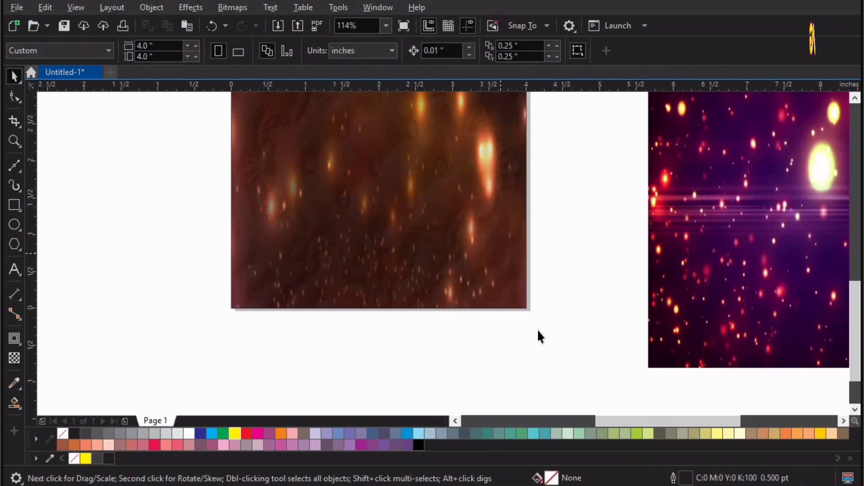
key(F4)
Copy the reference poster, extract its frame contents and delete the ornate frame image
drag(797, 228, 370, 339)
key(F2)
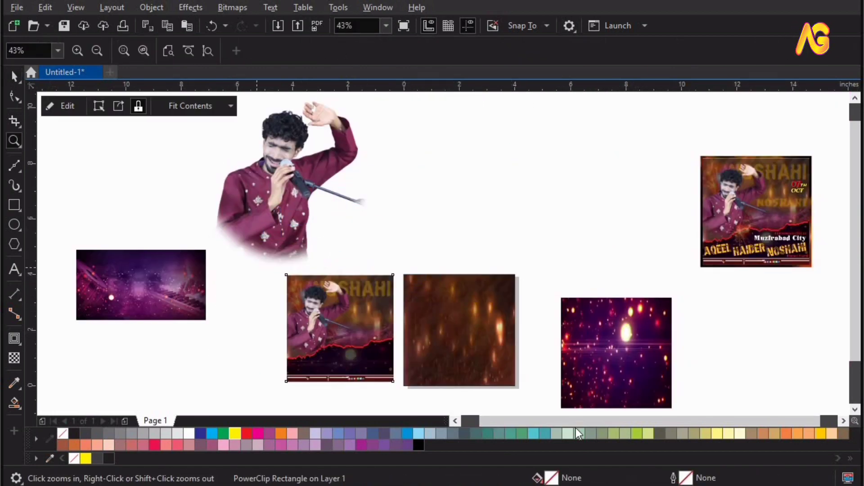
drag(261, 270, 578, 433)
click(135, 111)
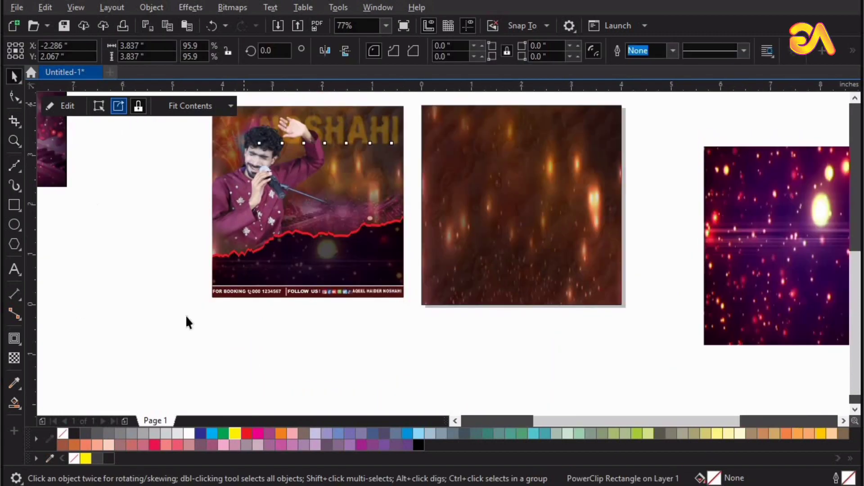
key(Escape)
click(433, 295)
key(Delete)
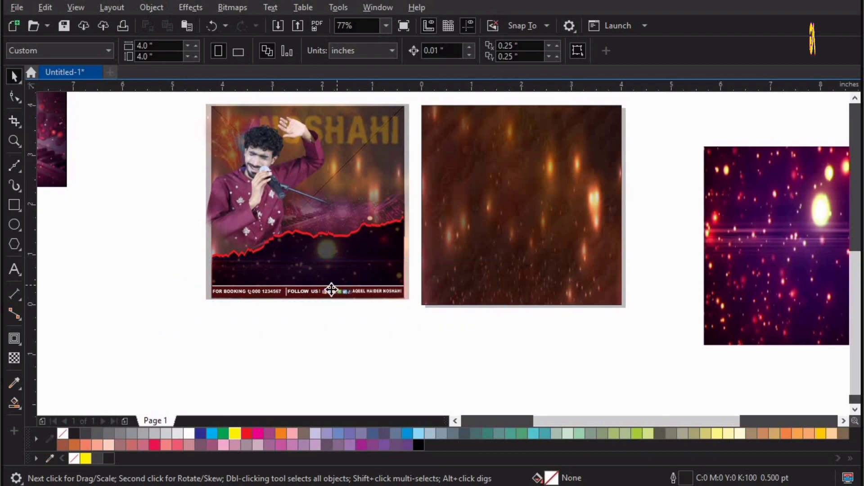
Move the wave and footer pieces together to the page's bottom left
drag(331, 290, 180, 324)
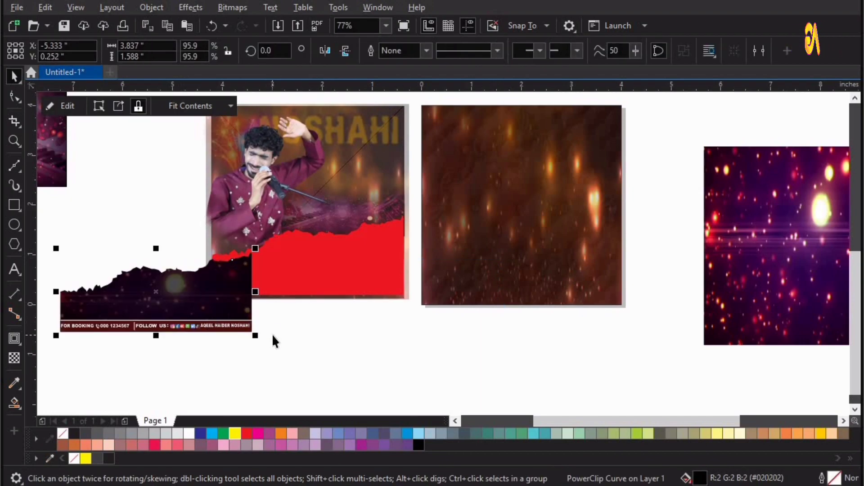
key(ctrl+z)
click(180, 343)
drag(480, 188, 179, 344)
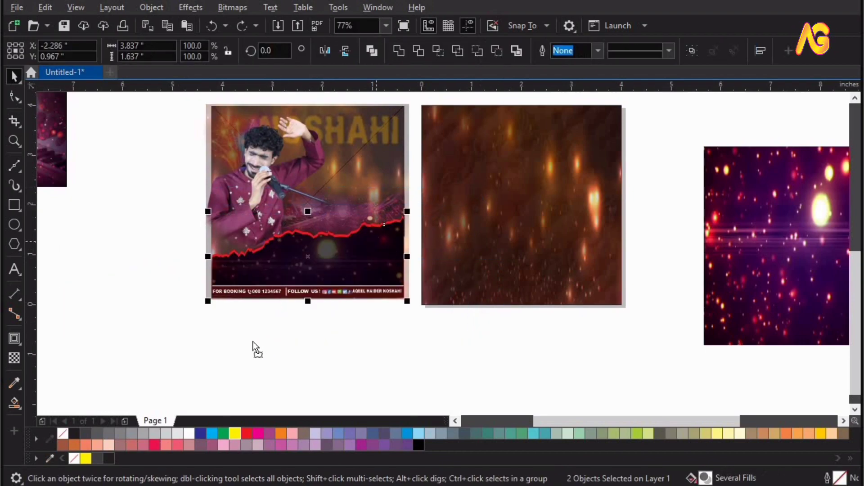
drag(319, 241, 143, 338)
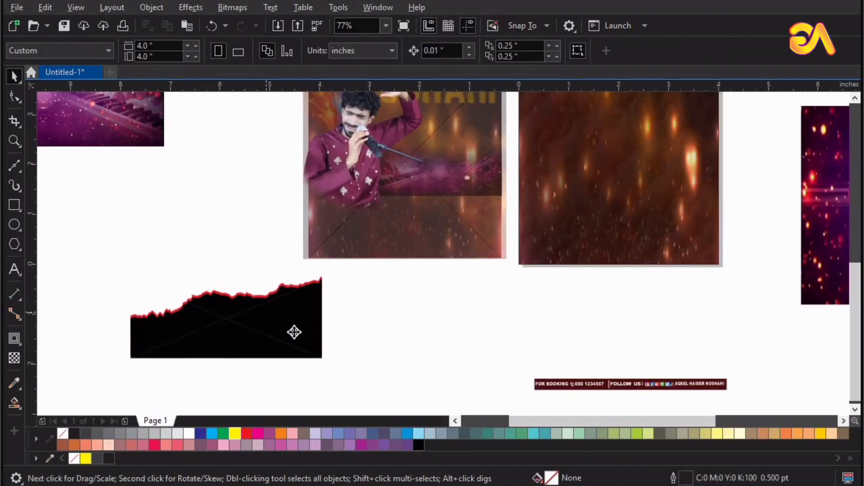
drag(294, 332, 324, 353)
key(ctrl+z)
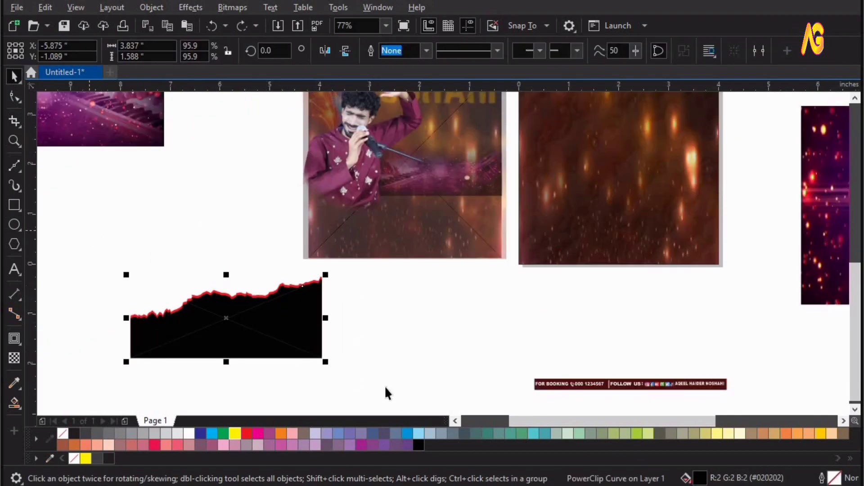
Group the black band with its red edge and stretch it across the fire photo's width
drag(386, 303, 770, 298)
key(F2)
key(ctrl+g)
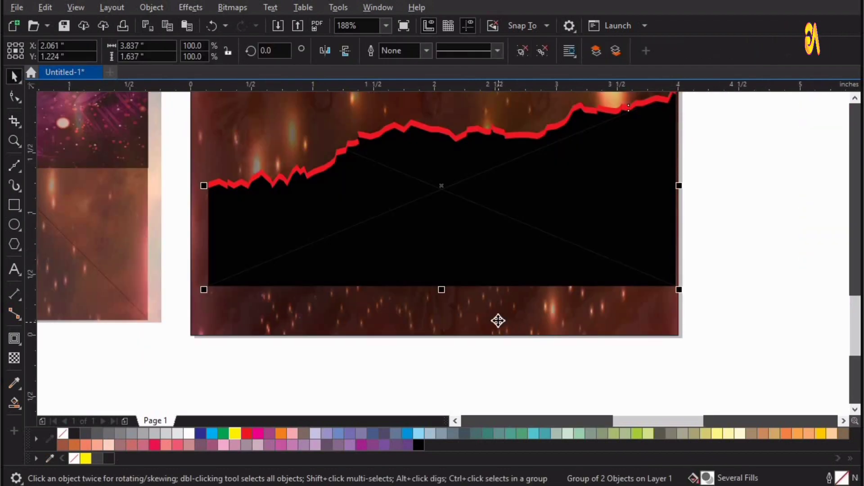
shift+click(498, 320)
shift+click(636, 299)
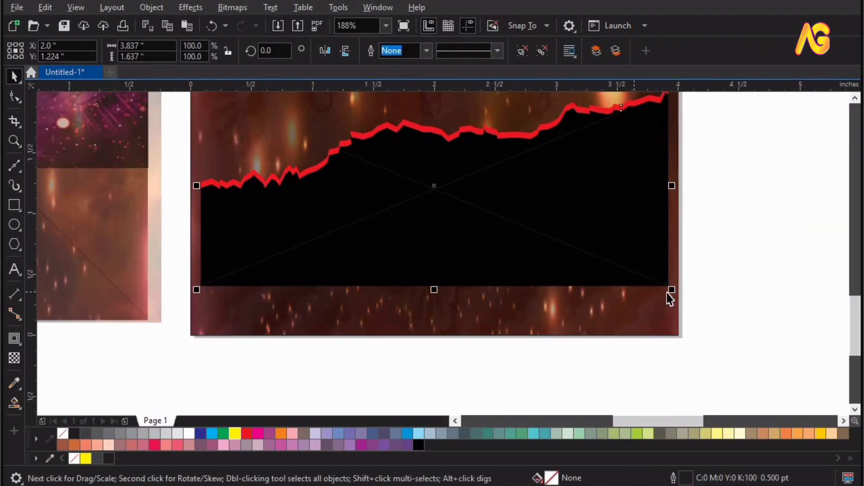
drag(679, 300, 681, 293)
Align the black band group to the bottom edge of the fire photo
shift+click(627, 324)
shift+click(568, 302)
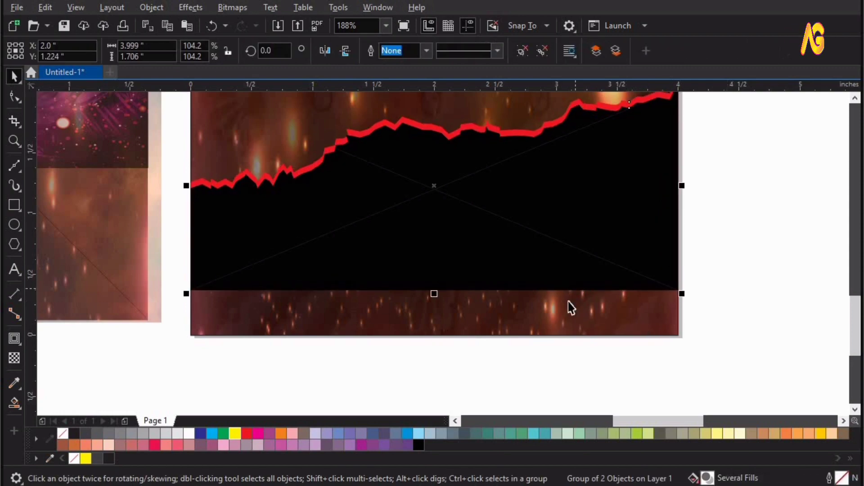
click(678, 292)
click(621, 310)
shift+click(620, 309)
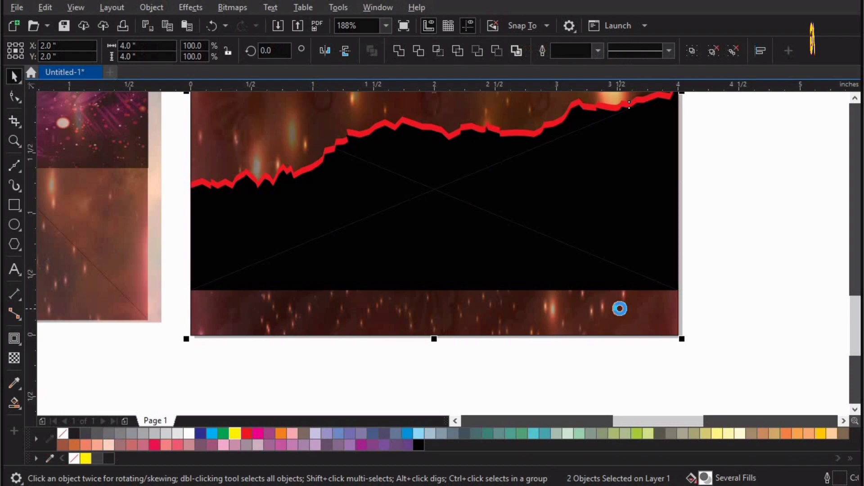
key(b)
key(Escape)
click(573, 255)
key(F4)
Scale the black band up to the fire photo's full width and line it up
key(z)
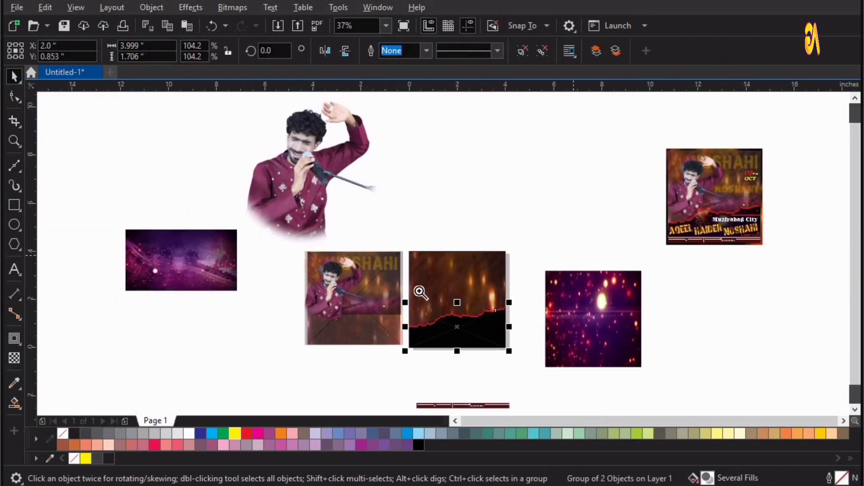
scroll(495, 335, up, 3)
key(space)
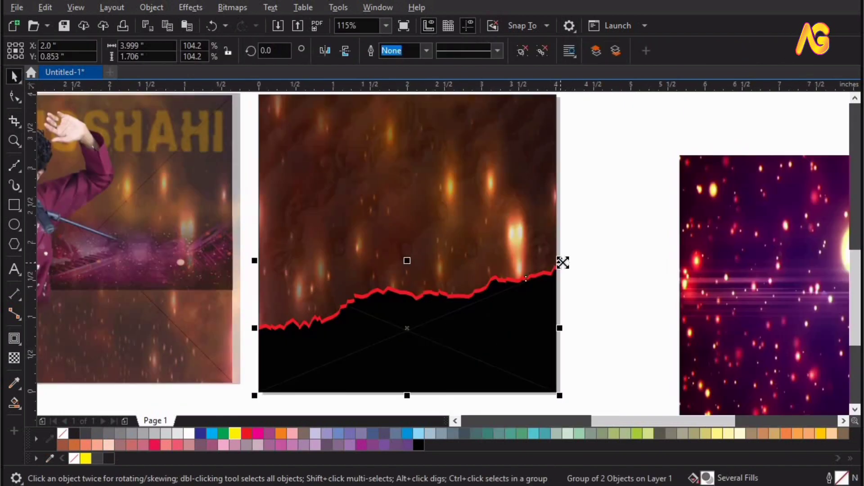
drag(561, 261, 517, 227)
shift+click(518, 228)
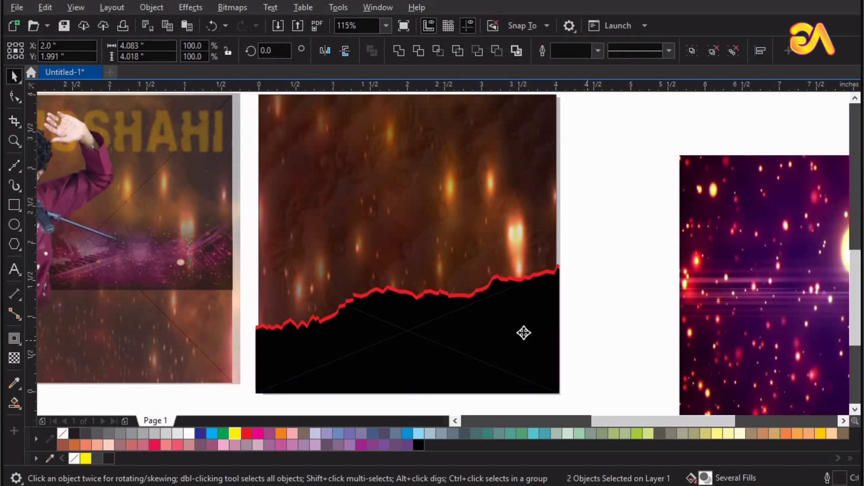
click(523, 333)
key(ctrl+u)
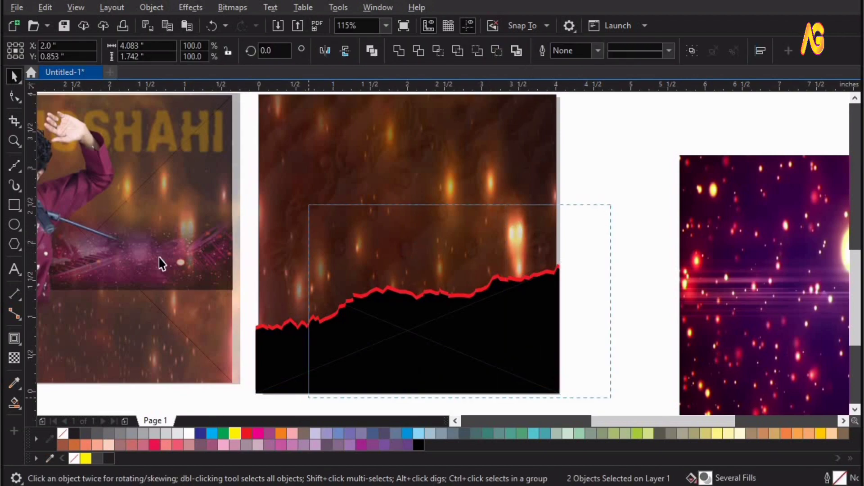
Place the band inside the fire photo frame via Object > PowerClip > Place Inside Frame
click(153, 10)
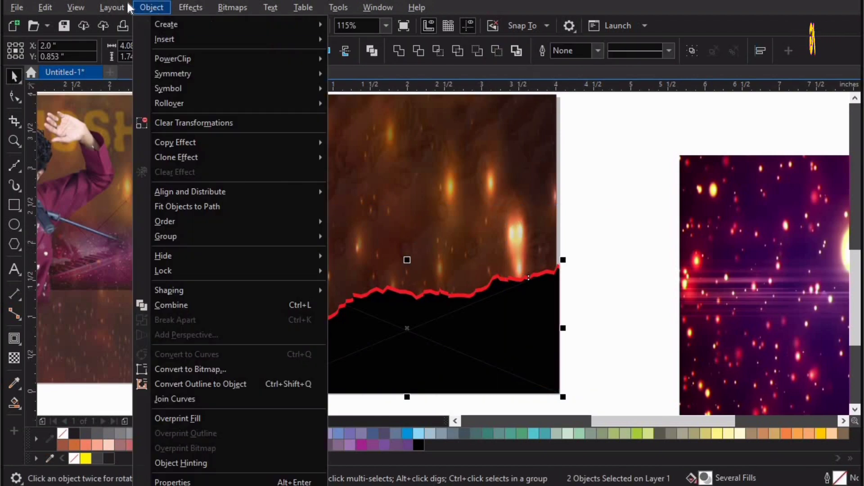
mouse_move(241, 60)
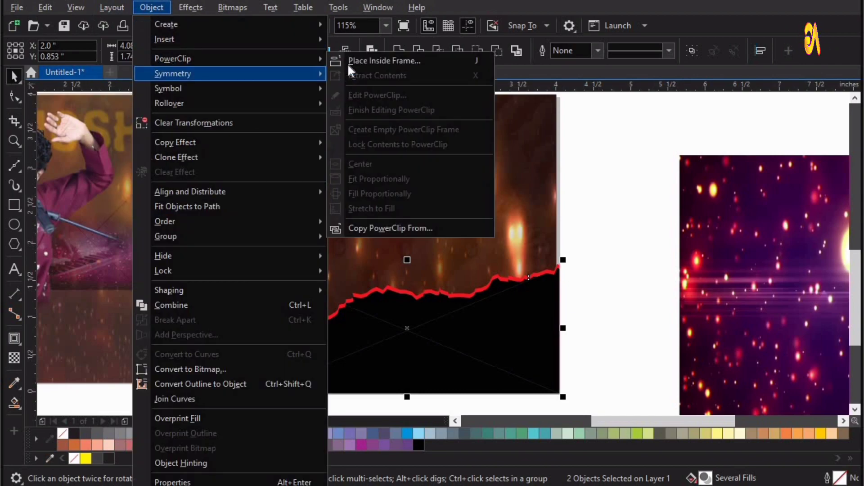
click(356, 60)
click(397, 186)
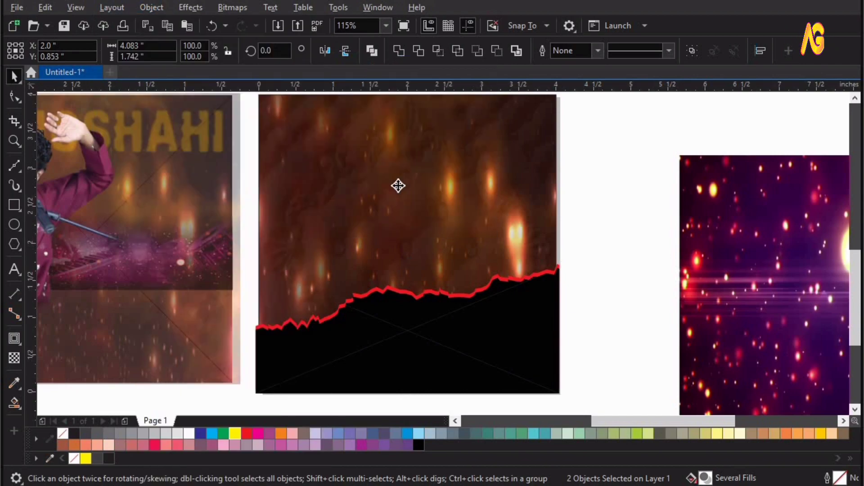
click(574, 267)
key(F4)
key(F2)
drag(370, 383, 607, 444)
drag(163, 193, 558, 272)
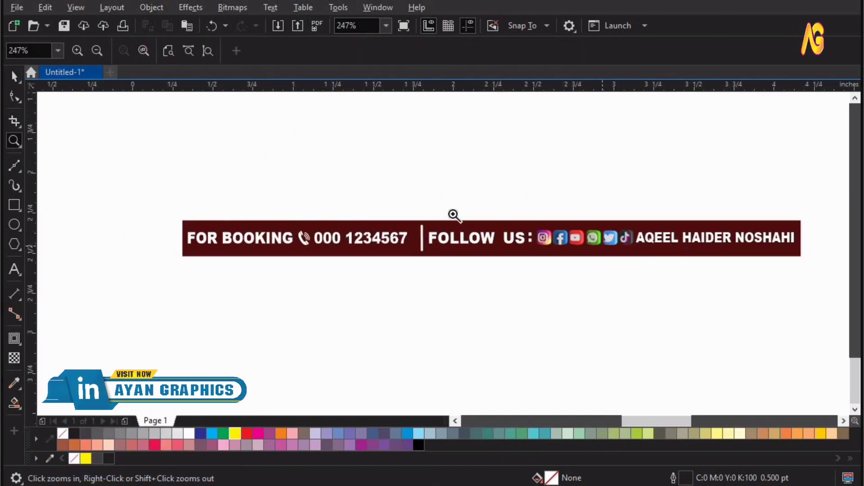
Move the booking strip onto the fire panel's bottom and centre it horizontally
key(F4)
key(space)
drag(393, 378, 532, 418)
drag(472, 386, 475, 323)
key(z)
drag(553, 346, 353, 290)
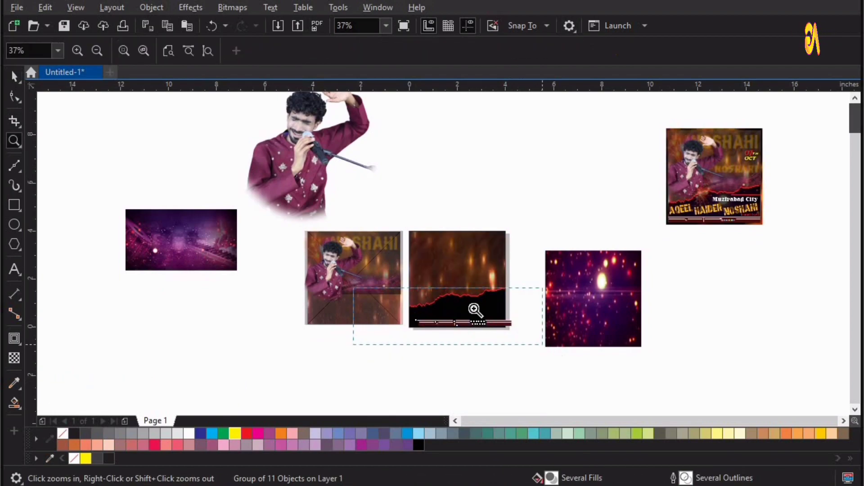
key(space)
key(space)
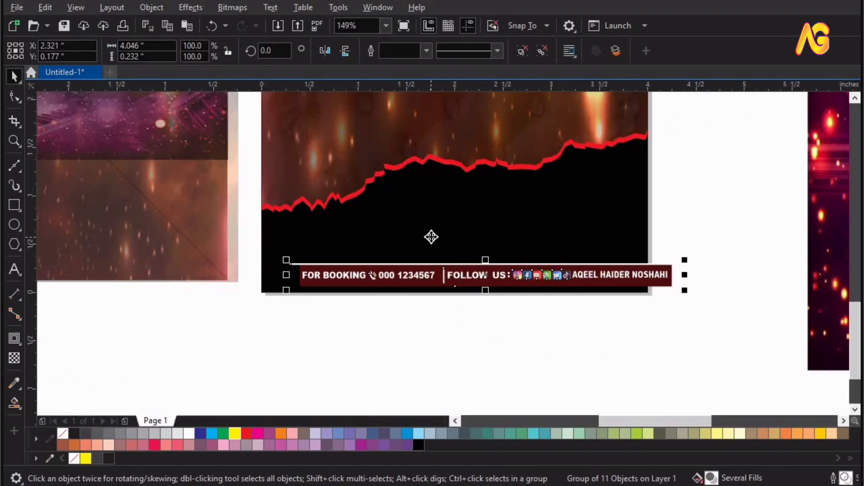
shift+click(430, 237)
key(e)
Align the booking strip to the bottom edge of the fire panel
click(666, 259)
click(651, 262)
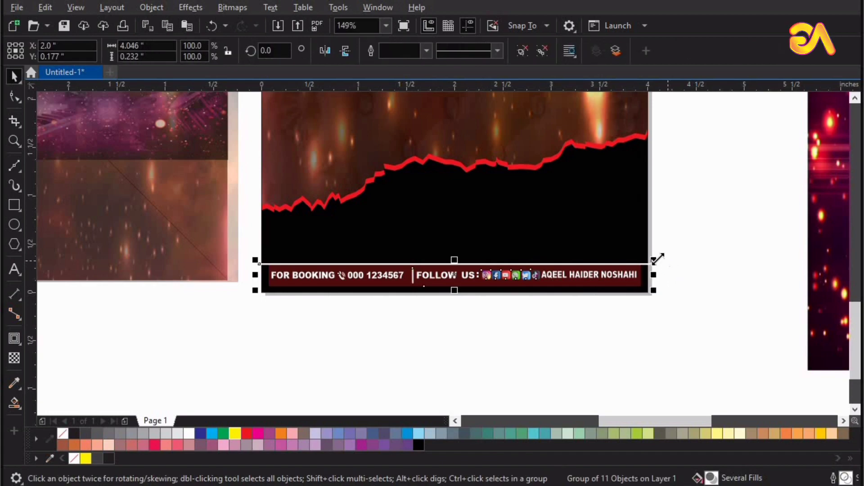
key(z)
drag(329, 244, 650, 277)
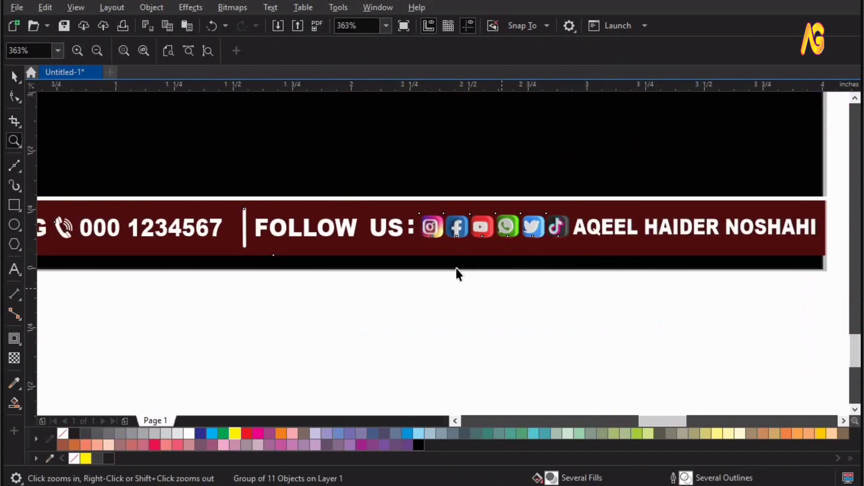
key(space)
shift+click(458, 267)
key(b)
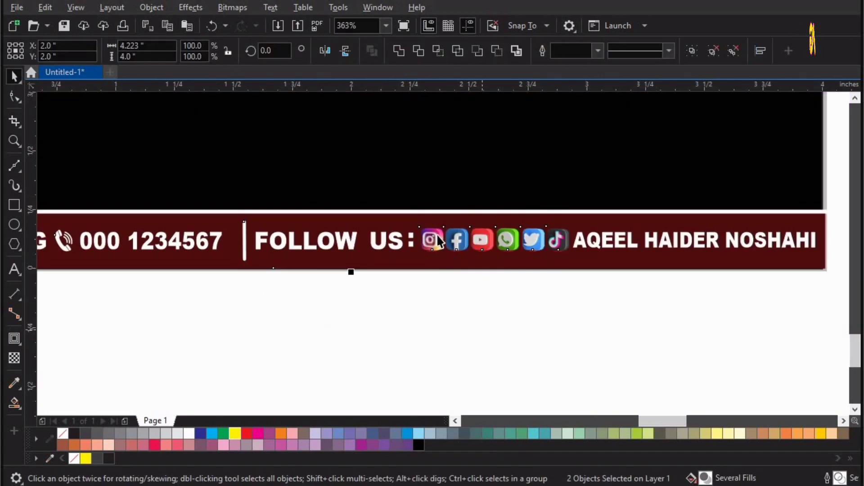
key(Escape)
click(434, 238)
Create an empty PowerClip frame from the Object menu
scroll(430, 237, down, 2)
key(z)
drag(453, 280, 228, 209)
key(space)
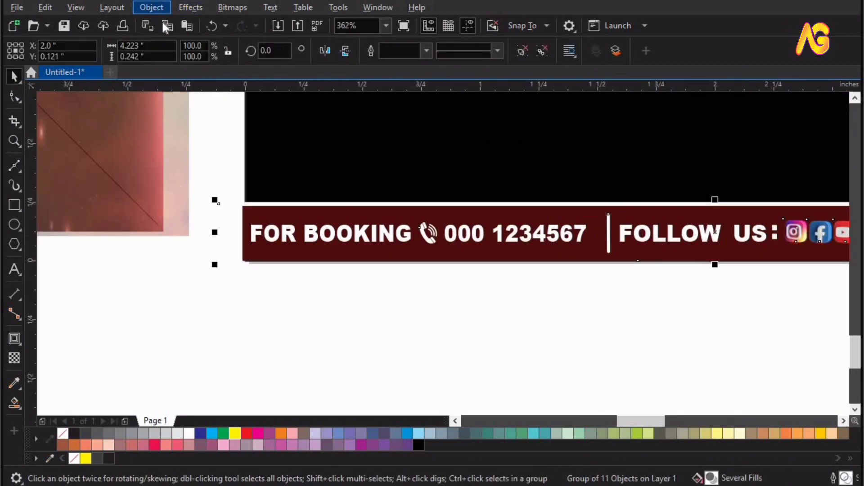
click(154, 7)
mouse_move(185, 60)
click(407, 130)
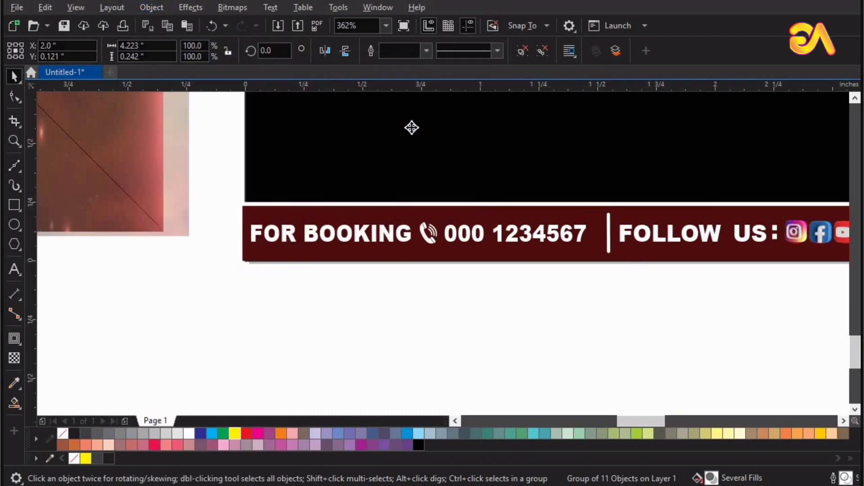
key(Escape)
key(F4)
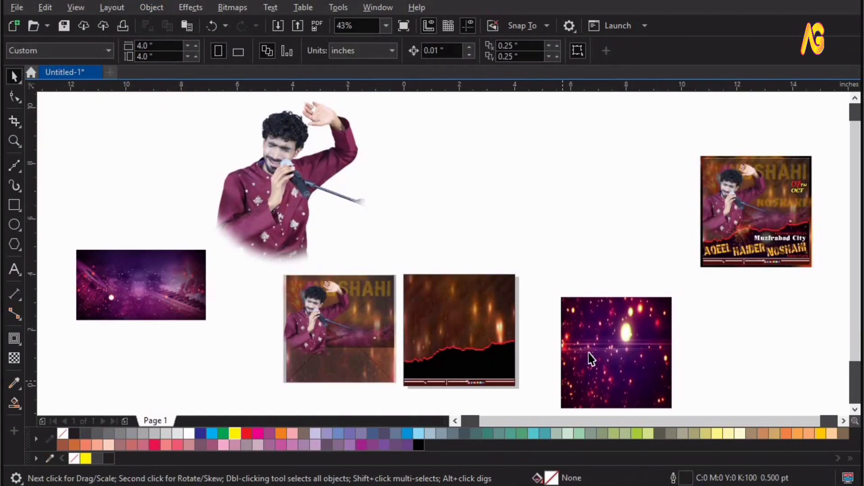
Place the star bokeh image on the fire panel, squashed to half height and bottom-aligned
drag(628, 342, 472, 353)
key(F2)
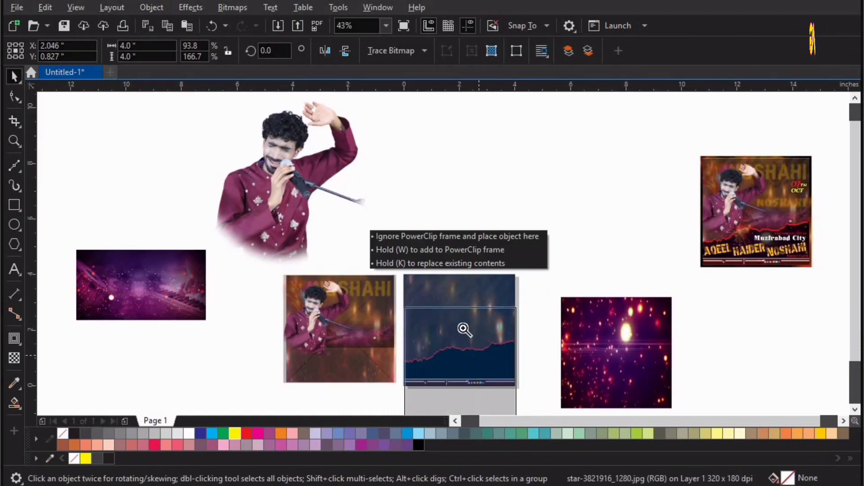
drag(362, 280, 678, 426)
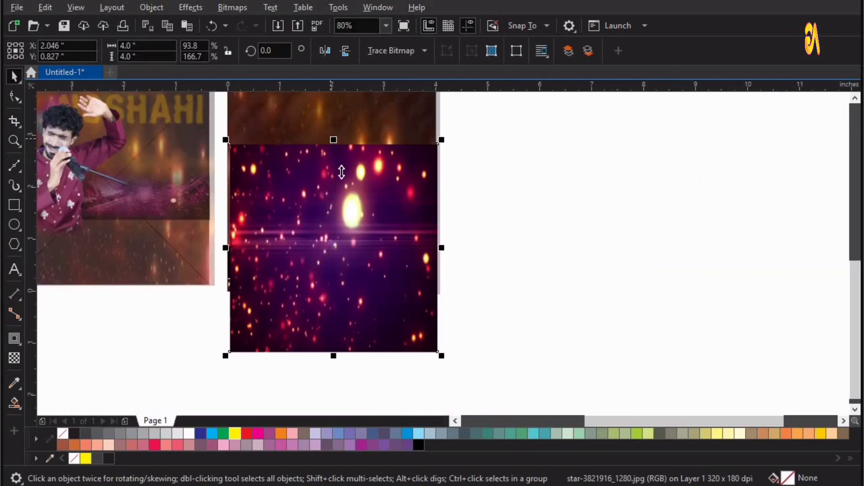
drag(341, 172, 343, 190)
key(F2)
drag(625, 332, 170, 158)
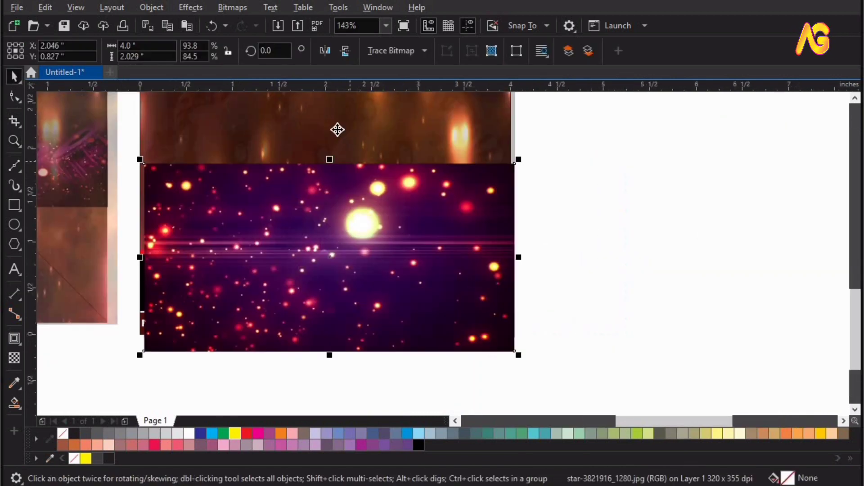
shift+click(337, 130)
key(c)
key(b)
key(Escape)
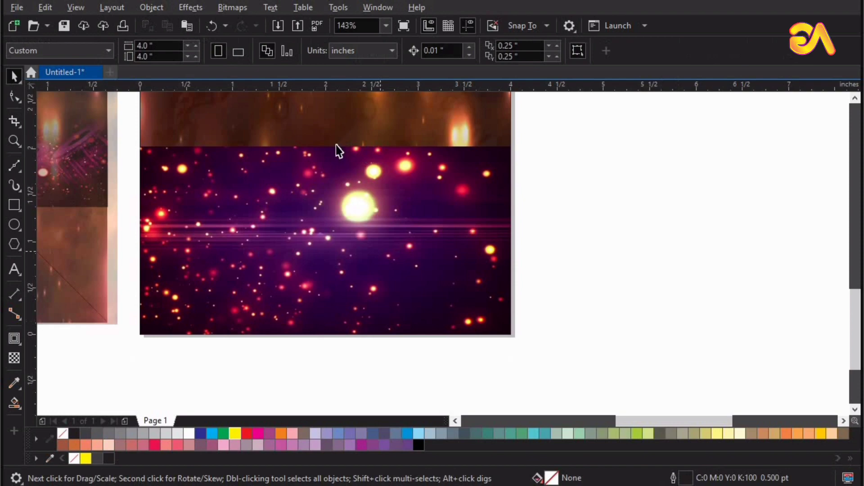
click(336, 149)
Make the star image partly transparent and send it behind the other artwork
click(15, 358)
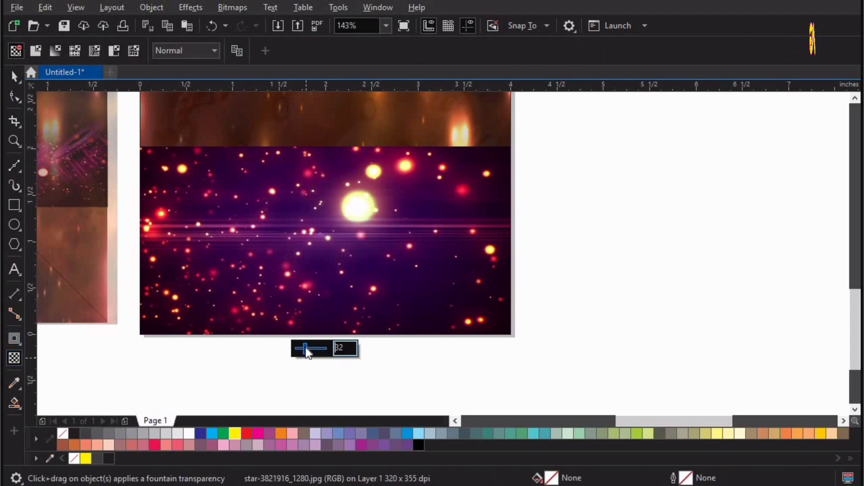
mouse_move(306, 352)
mouse_down()
mouse_move(315, 353)
mouse_move(311, 347)
mouse_up()
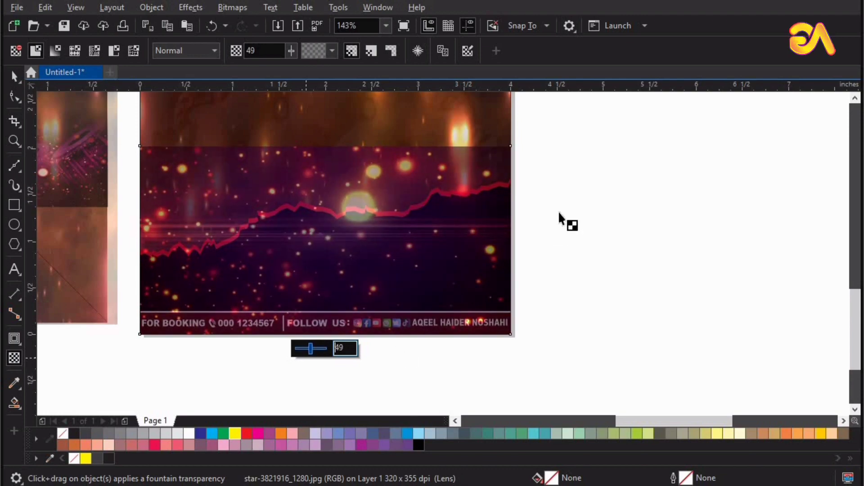
key(space)
drag(480, 142, 482, 147)
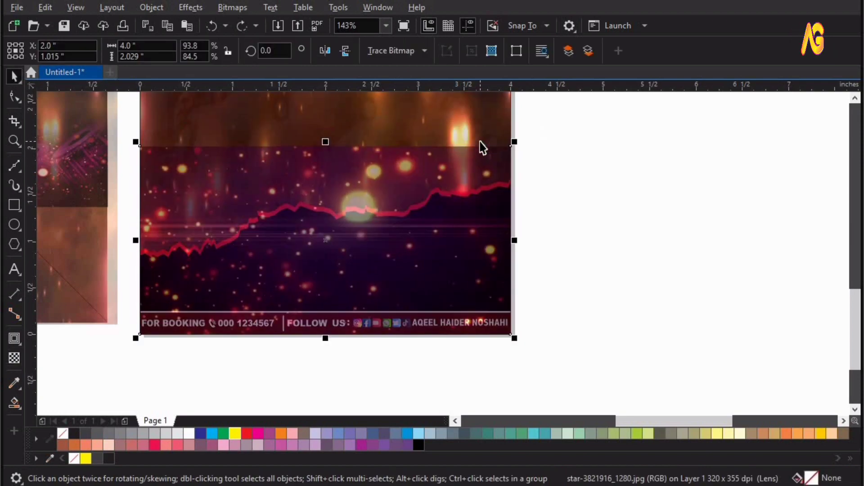
key(shift+Page_Down)
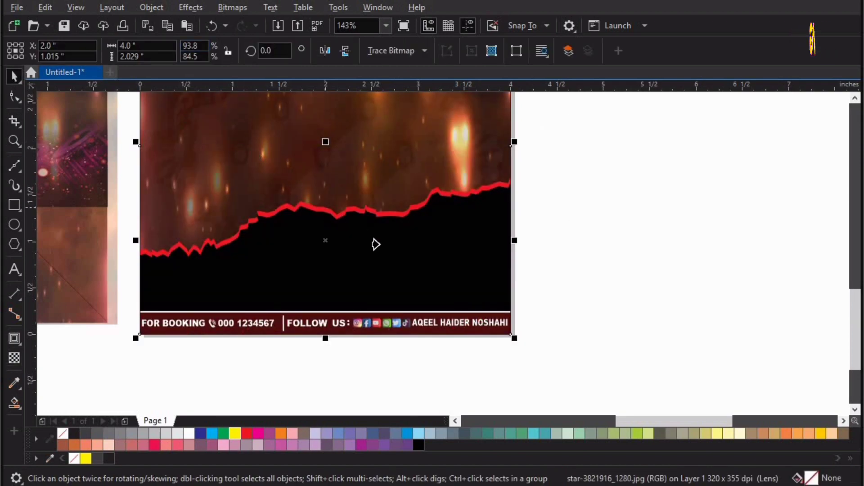
Inside the fire panel's clipped contents, put the star image behind the black band
double_click(381, 244)
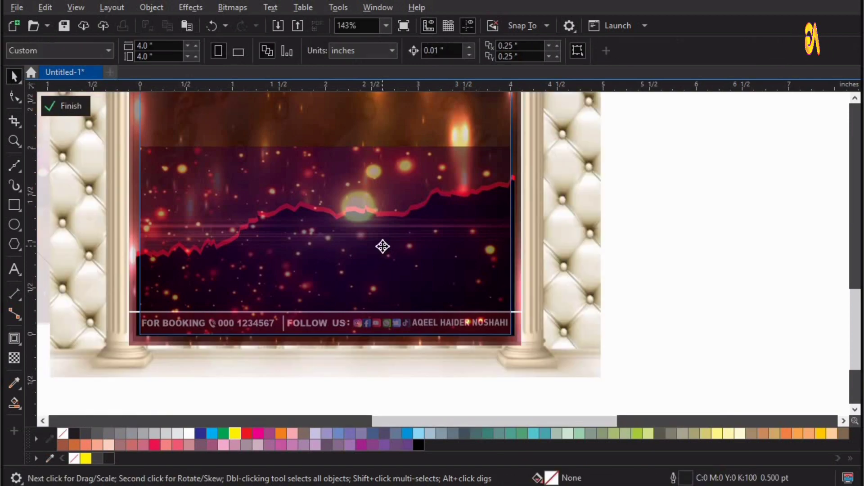
click(382, 246)
key(shift+Page_Down)
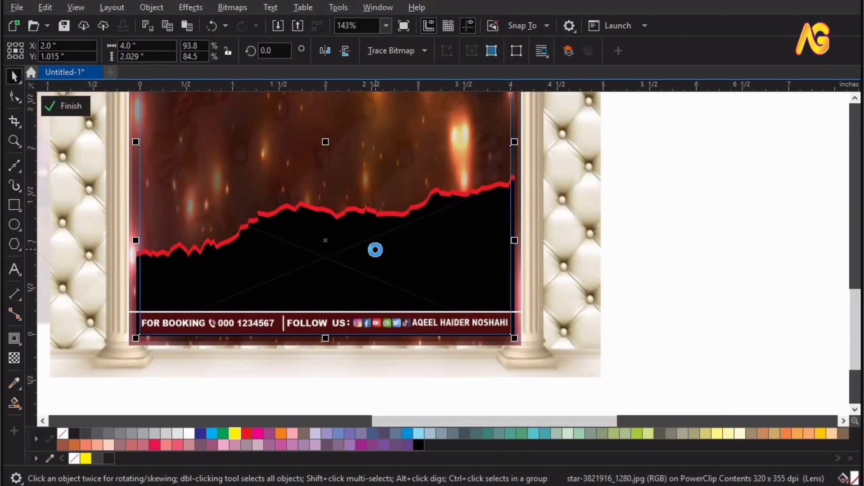
click(250, 243)
Inspect the bokeh-filled torn edge, finish editing the frame, and view the whole page
key(z)
click(369, 233)
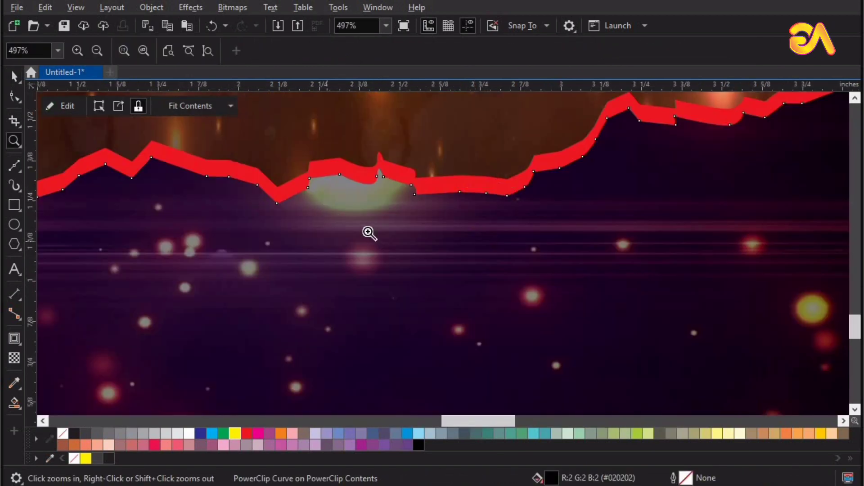
key(F4)
drag(608, 402, 352, 308)
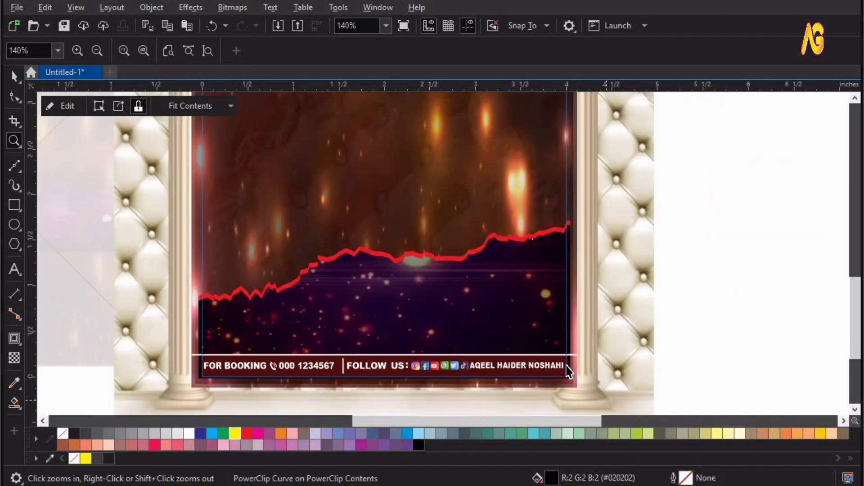
key(space)
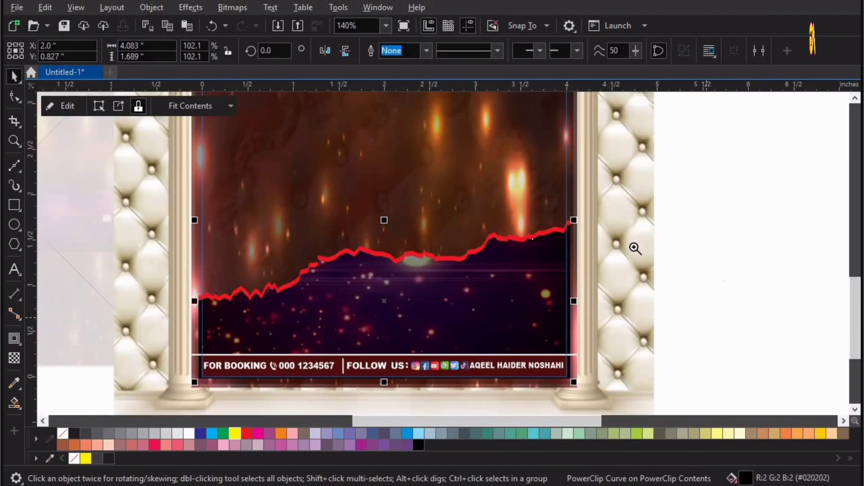
key(space)
key(space)
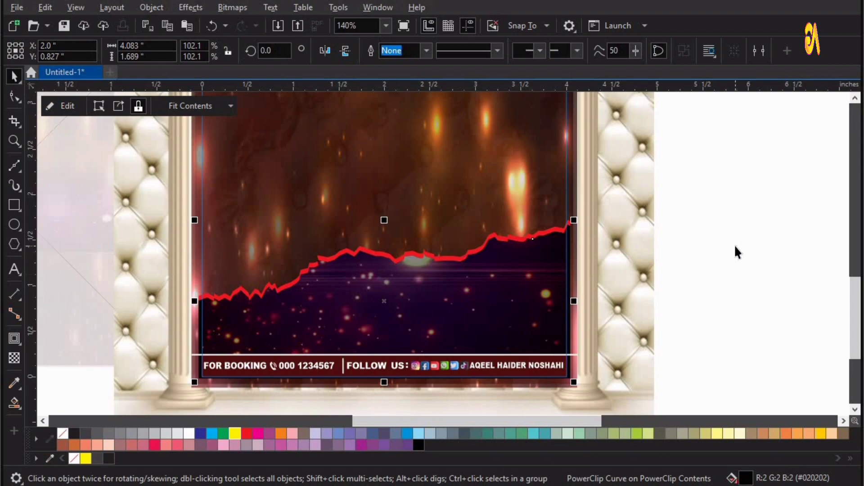
ctrl+click(735, 251)
click(735, 250)
key(F4)
key(F2)
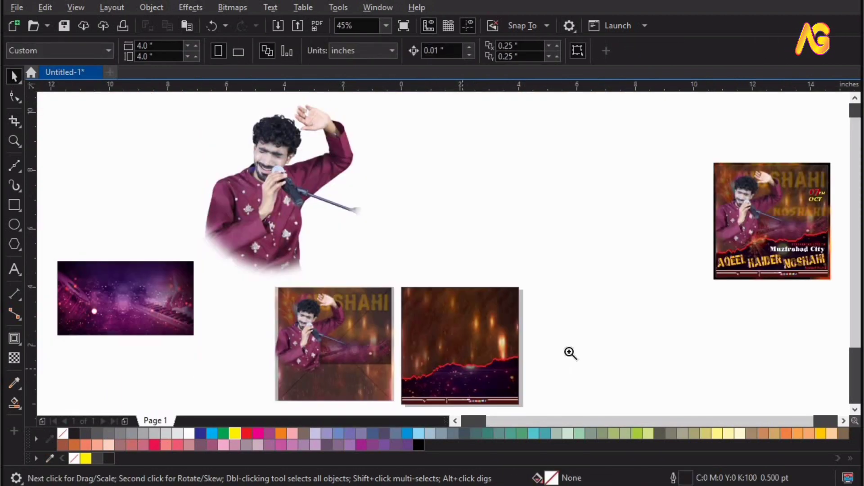
Move the singer cut-out onto the fire poster and shrink it to fit
key(z)
key(space)
drag(230, 201, 410, 317)
drag(595, 371, 596, 370)
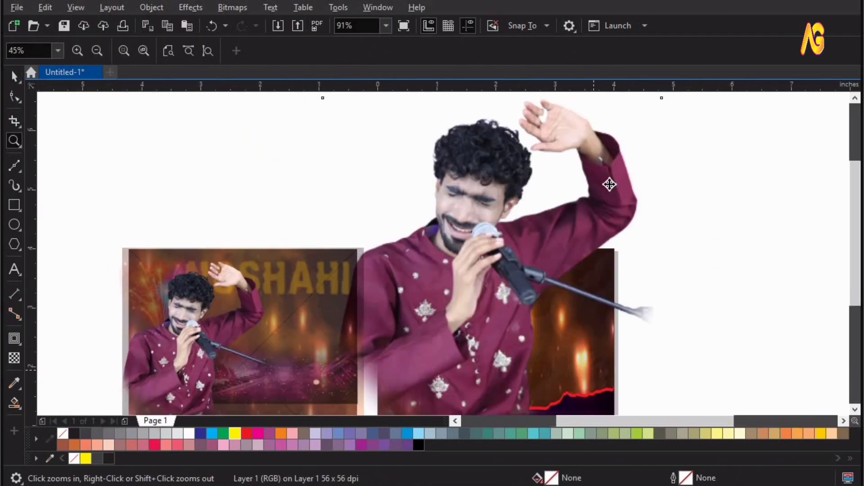
scroll(631, 140, down, 3)
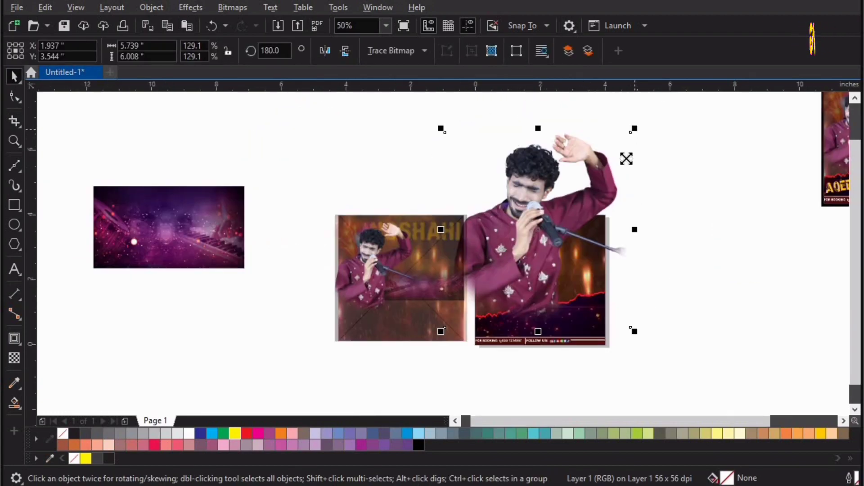
drag(626, 159, 592, 191)
key(F2)
drag(674, 366, 428, 265)
key(F2)
drag(242, 119, 695, 371)
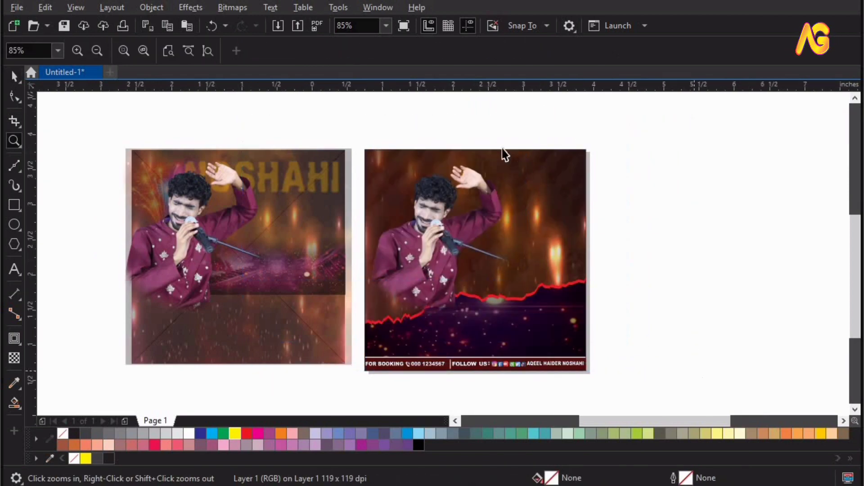
Enlarge the singer and shift him left so he fills the poster
key(space)
drag(505, 150, 528, 134)
key(F2)
drag(640, 114, 226, 388)
key(space)
drag(403, 290, 387, 282)
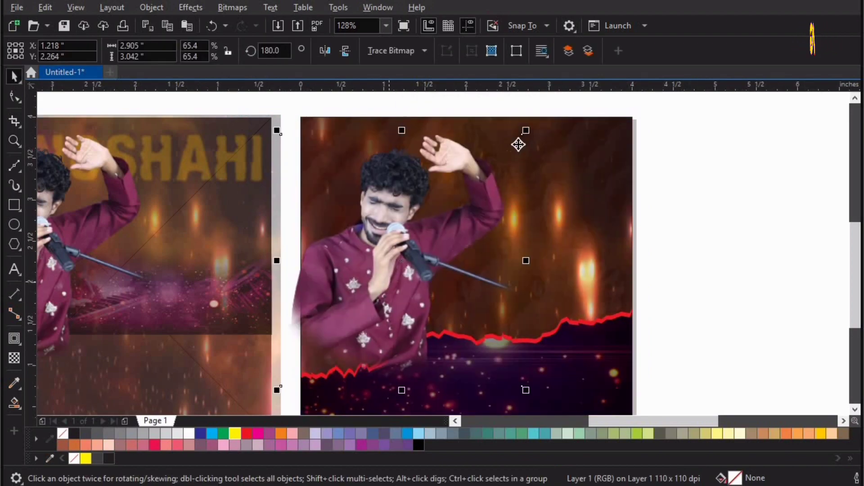
drag(532, 126, 535, 121)
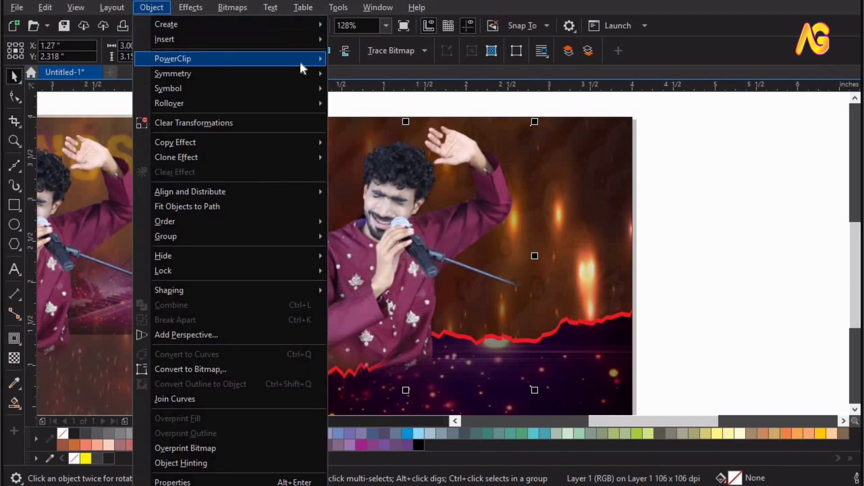
Place the singer inside the fire poster's PowerClip frame
mouse_move(301, 62)
click(373, 60)
click(595, 200)
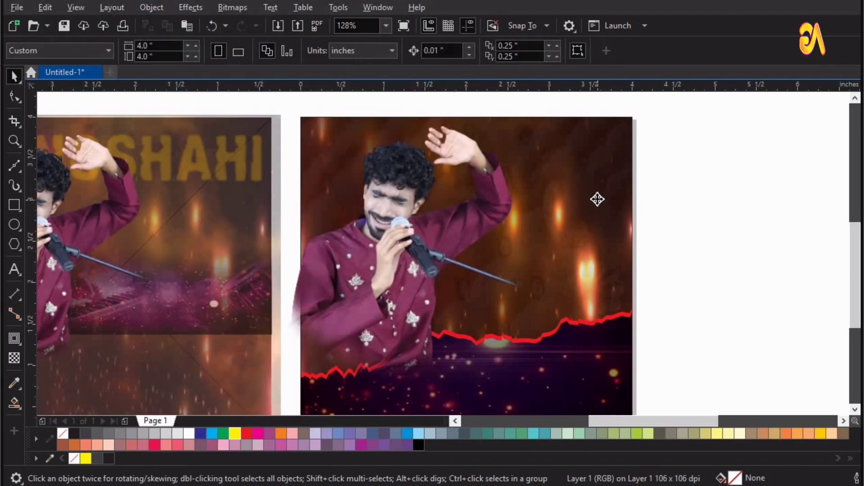
Reorder the torn band and footer inside the frame, then move NOSHAHI above the poster
click(722, 299)
double_click(347, 293)
key(z)
drag(772, 275, 57, 454)
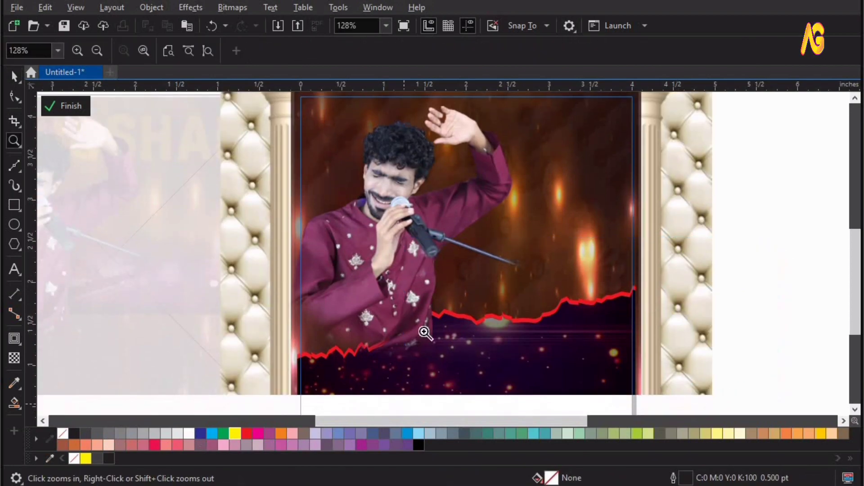
click(652, 307)
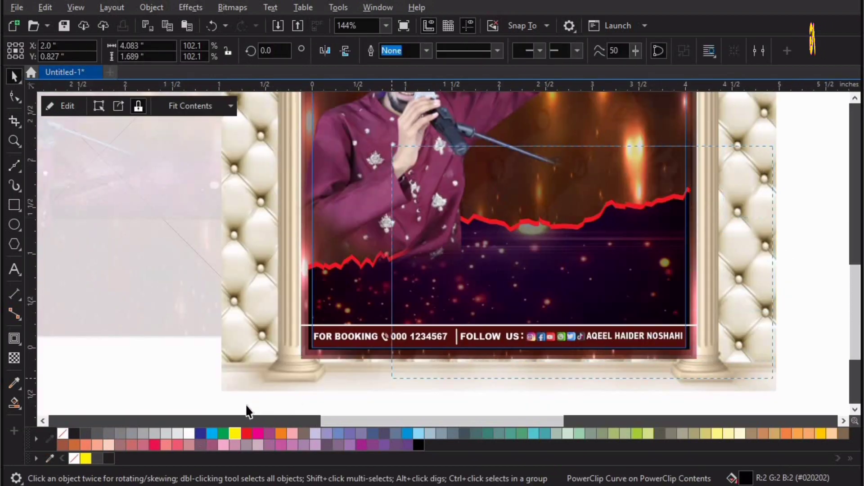
double_click(314, 386)
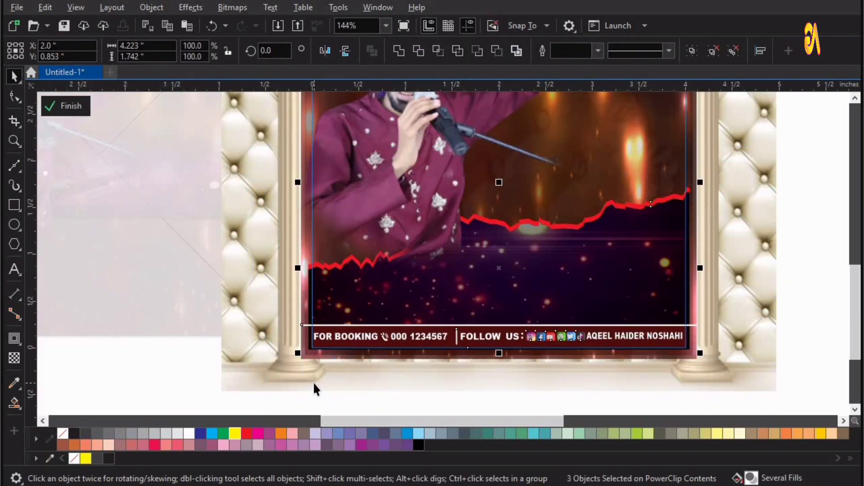
ctrl+click(135, 376)
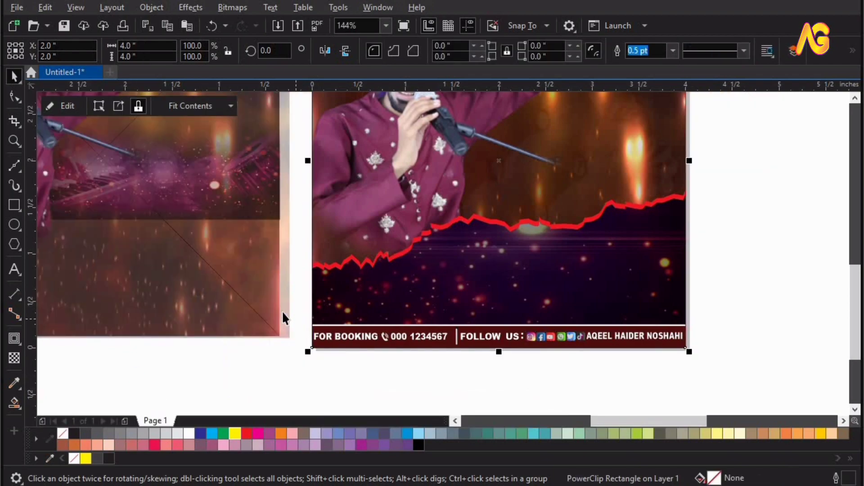
key(F4)
drag(365, 277, 537, 296)
Apply a Gaussian Blur of 3.6 to the NOSHAHI title
drag(336, 208, 500, 260)
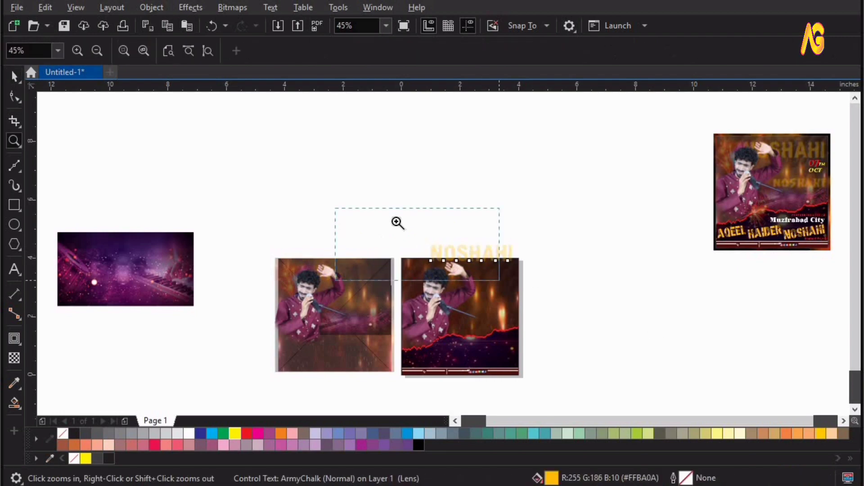
click(15, 359)
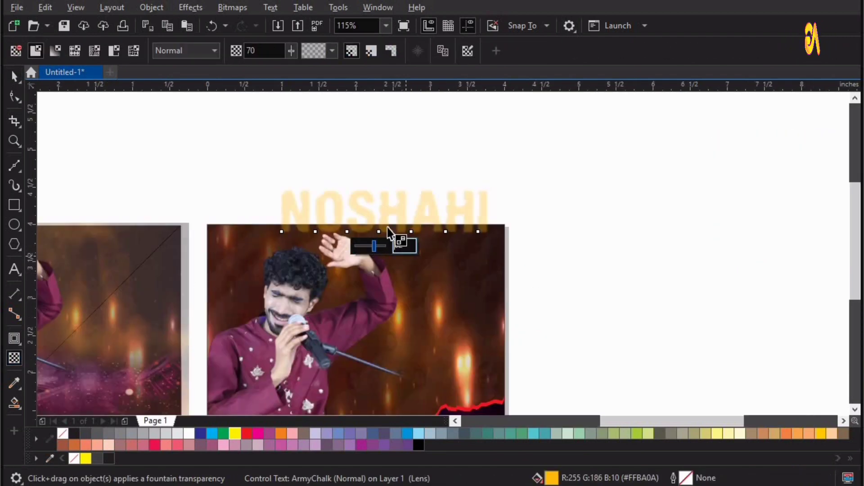
drag(374, 246, 354, 246)
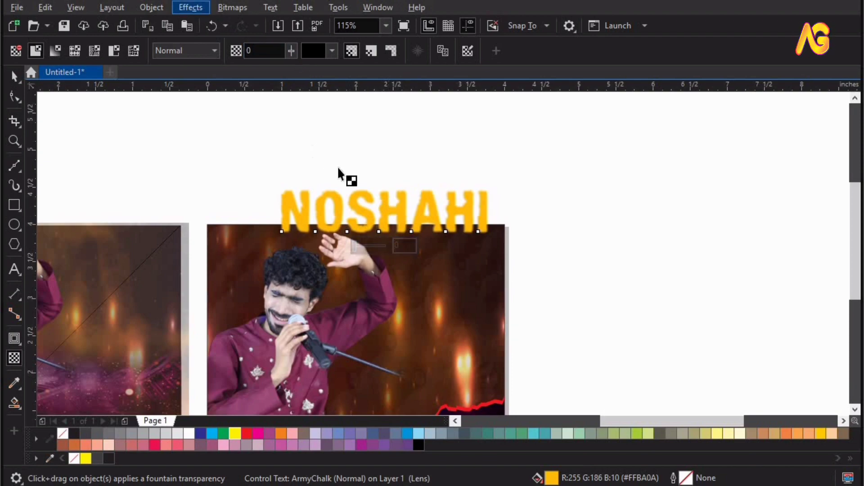
key(space)
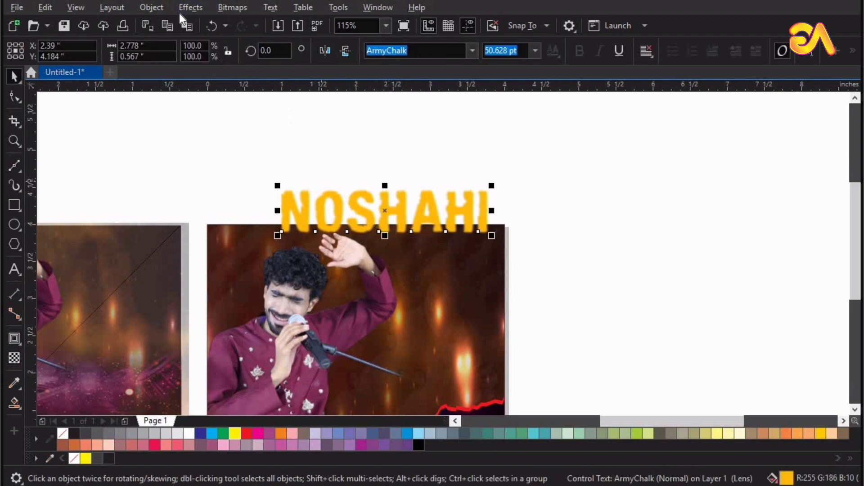
click(189, 8)
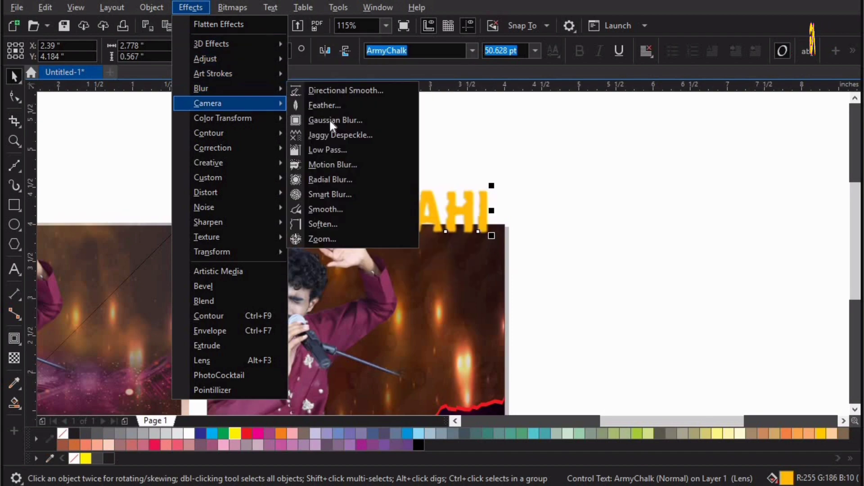
click(329, 118)
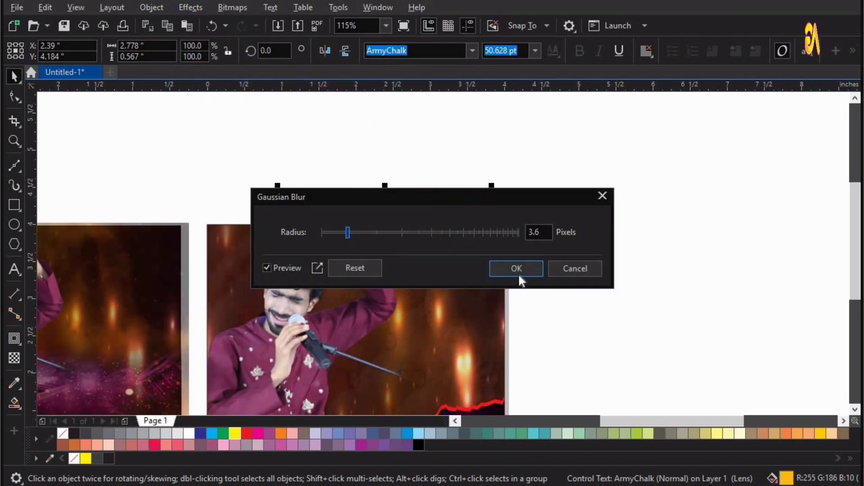
click(532, 269)
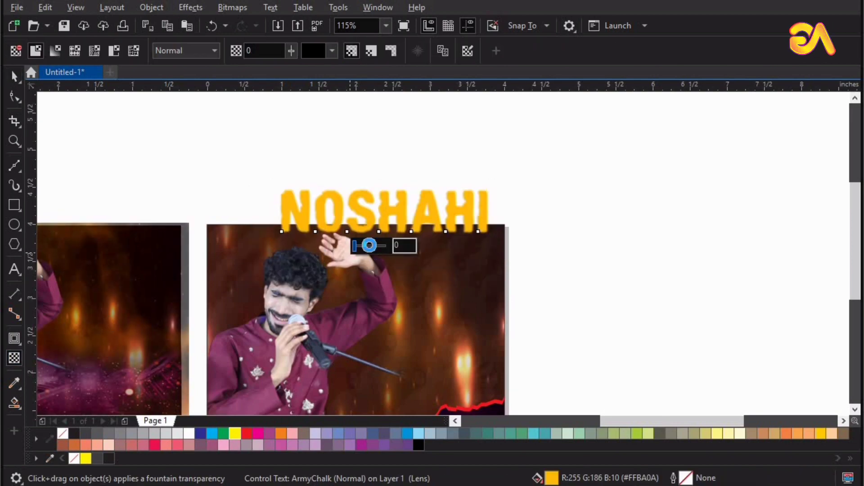
Make NOSHAHI semi-transparent and drop it into the singer's photo frame
drag(369, 245, 365, 245)
key(space)
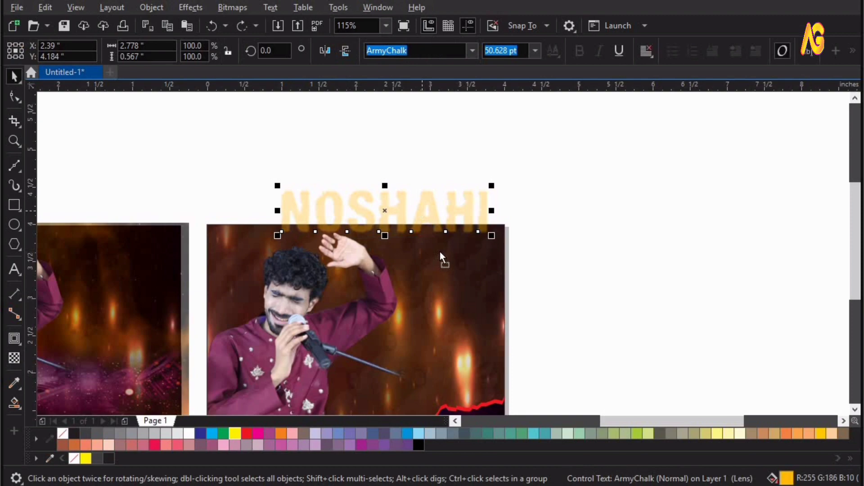
drag(439, 252, 431, 257)
key(z)
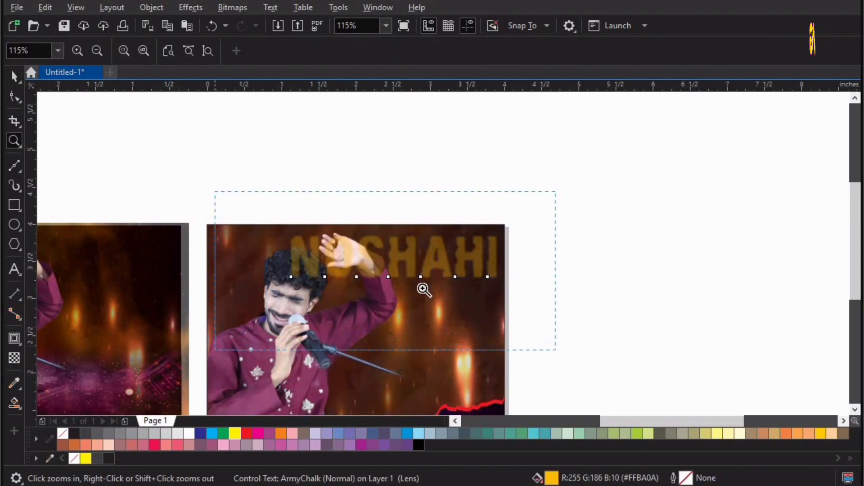
click(424, 289)
key(space)
drag(470, 228, 477, 245)
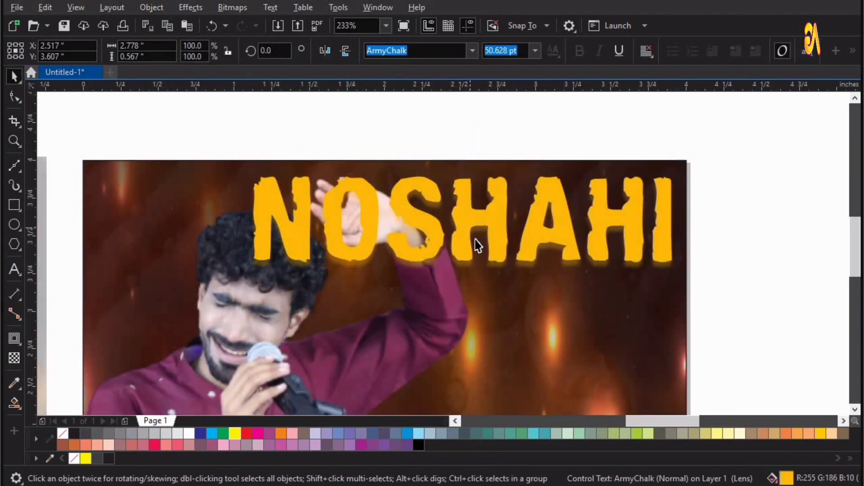
key(Escape)
Select the singer and lower poster objects in the frame so NOSHAHI sits behind them
click(278, 309)
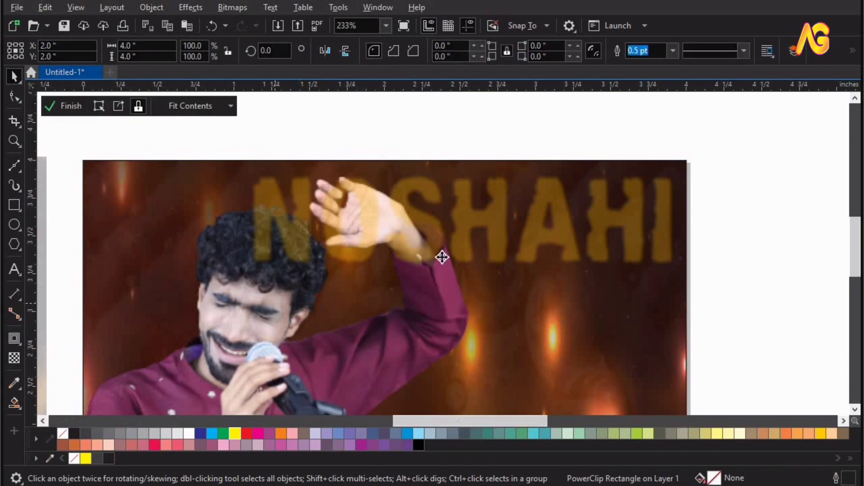
scroll(442, 256, down, 2)
scroll(390, 210, down, 3)
key(z)
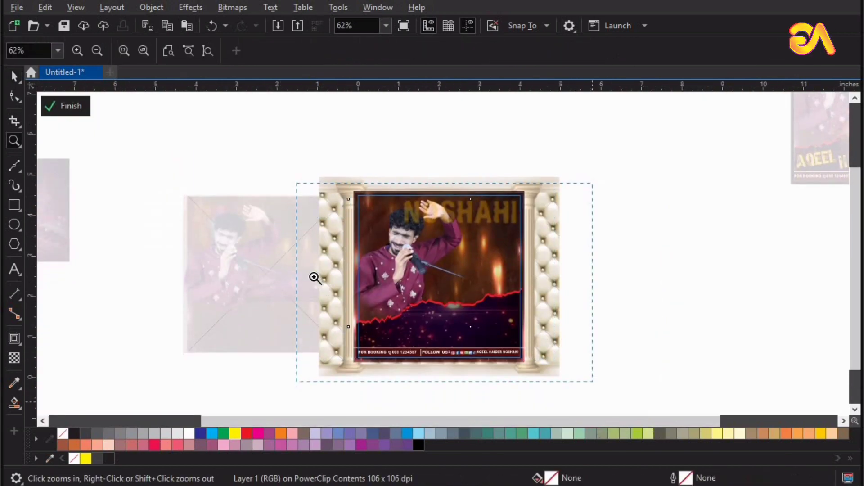
scroll(315, 278, up, 1)
key(space)
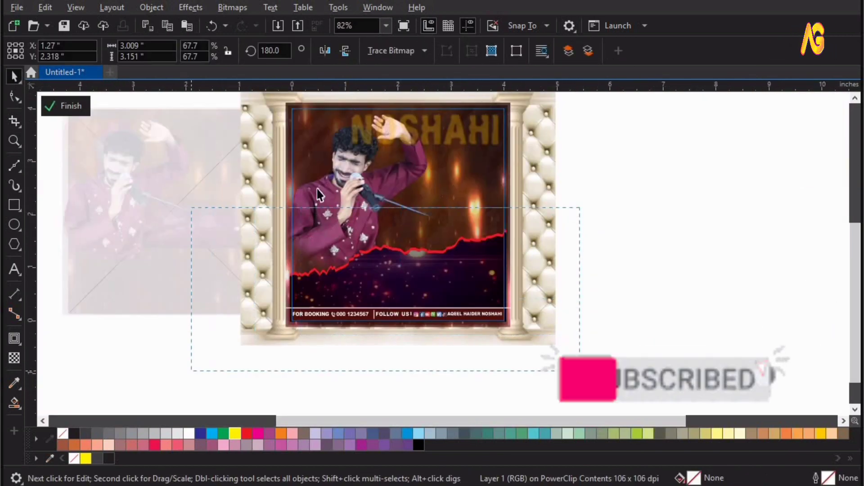
drag(580, 207, 191, 371)
shift+click(357, 171)
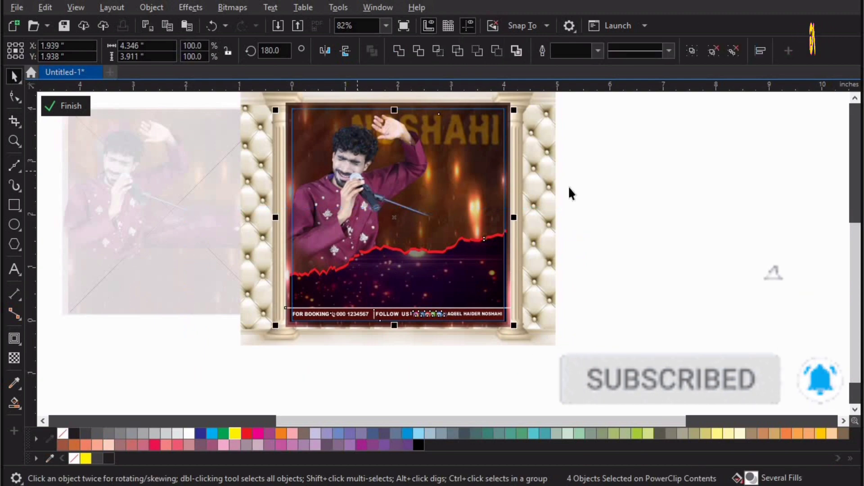
ctrl+click(680, 151)
key(F4)
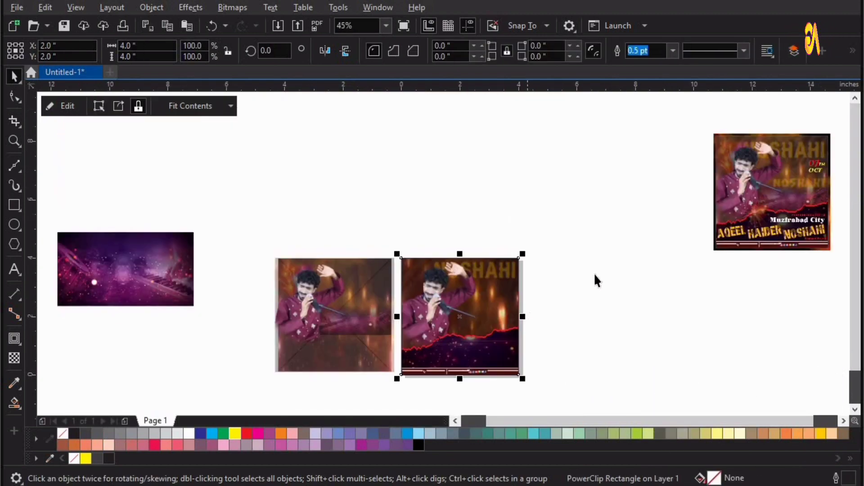
key(Escape)
drag(286, 280, 281, 207)
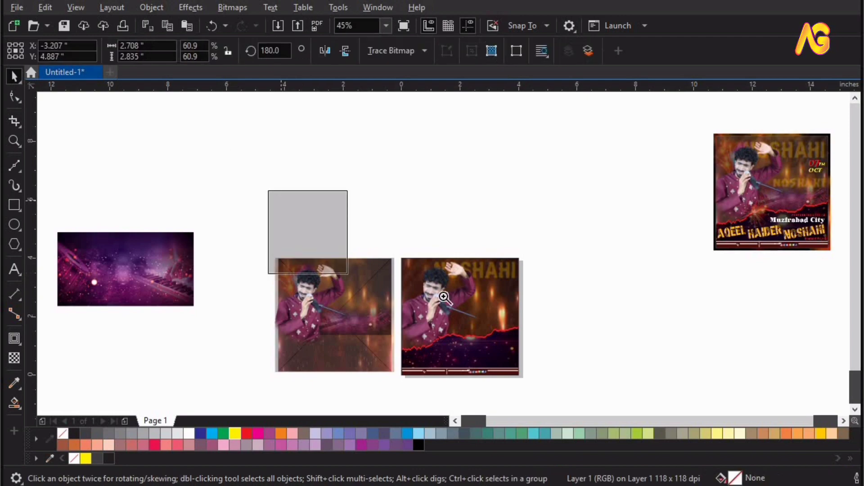
Delete the extra singer image and pull the fireworks out of the first composition
key(F2)
drag(226, 155, 481, 314)
key(Delete)
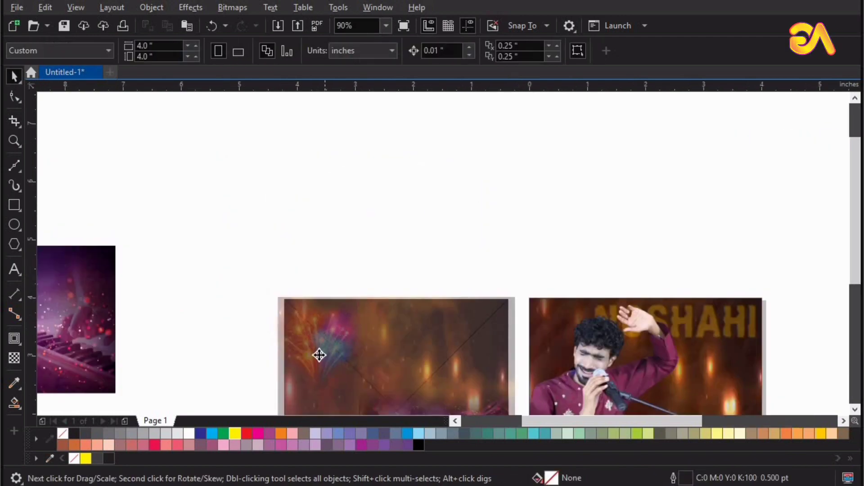
drag(319, 353, 274, 188)
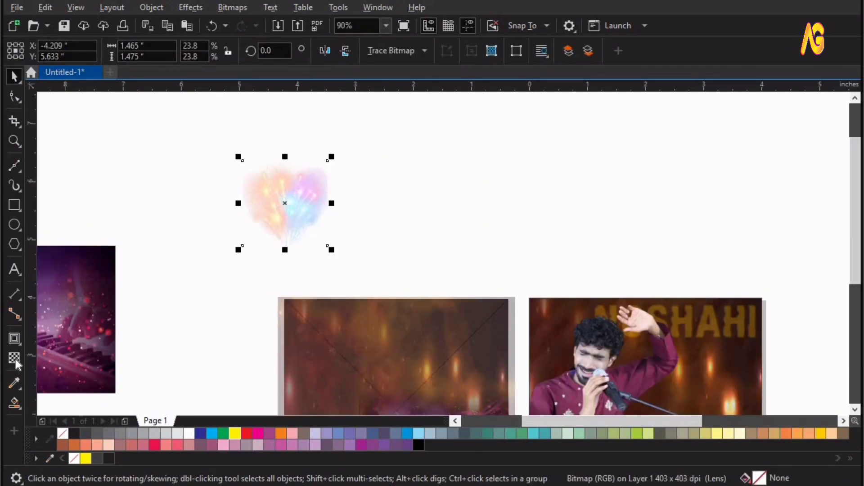
Try a fading transparency on the fireworks, then undo it and reselect them
click(14, 360)
drag(277, 260, 253, 260)
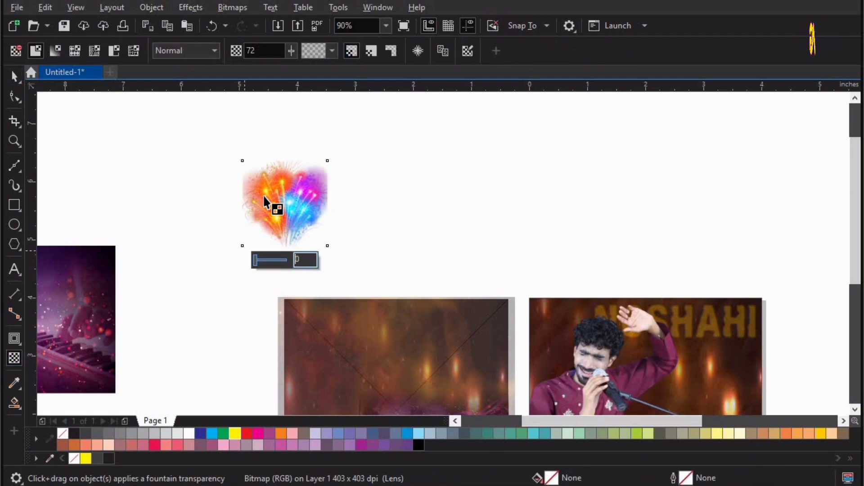
drag(287, 200, 345, 210)
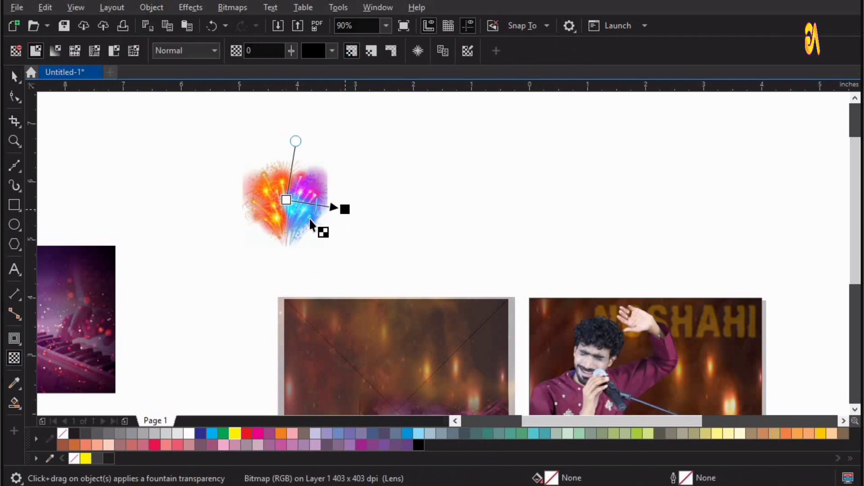
key(ctrl+z)
key(space)
click(286, 196)
key(space)
key(space)
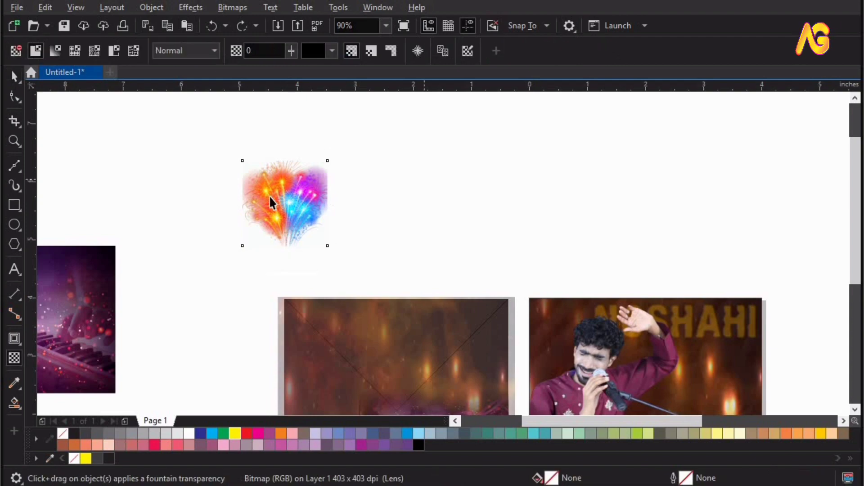
key(space)
click(282, 194)
Place the fireworks beside the singer's face with transparency set to 49
drag(307, 229, 596, 371)
key(F2)
drag(482, 274, 664, 412)
drag(442, 229, 408, 228)
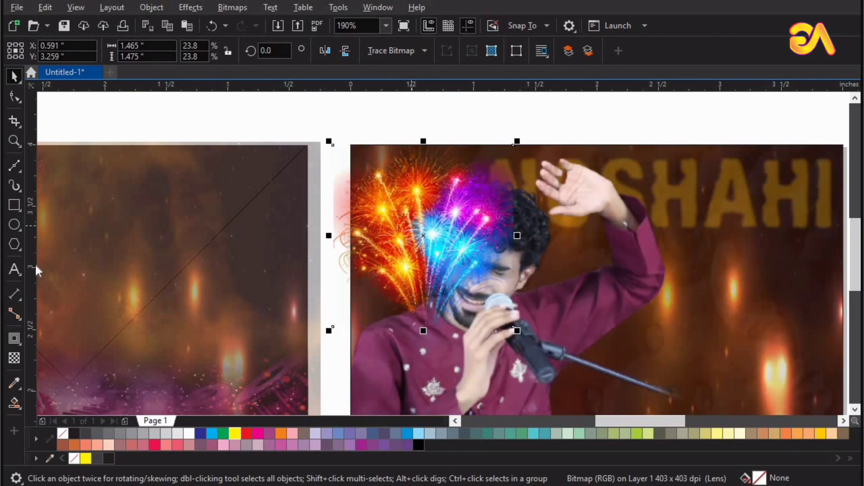
click(18, 361)
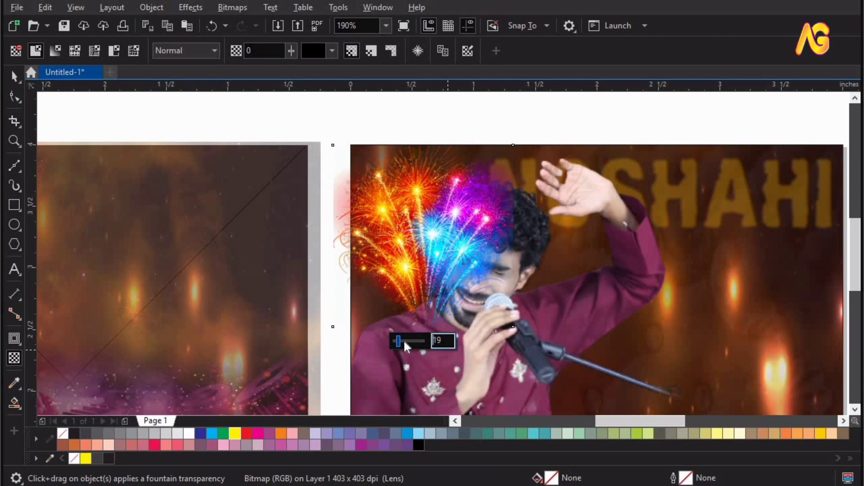
drag(403, 340, 419, 347)
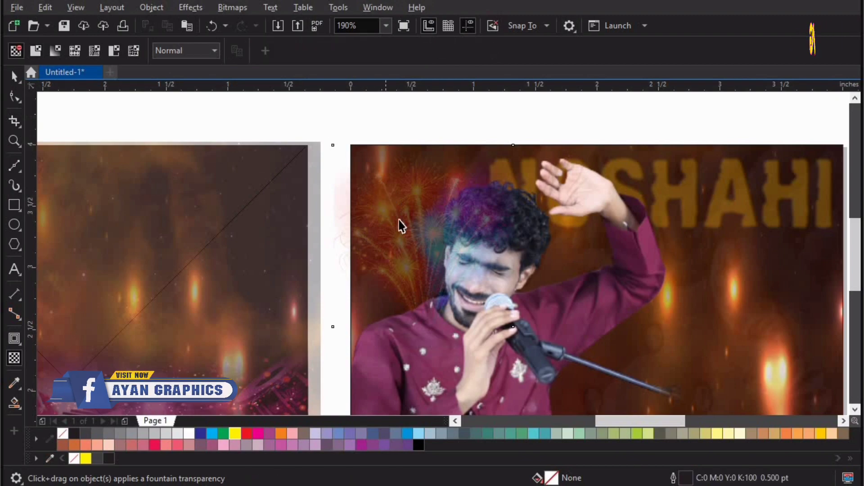
key(space)
PowerClip the fireworks inside the poster frame
click(152, 8)
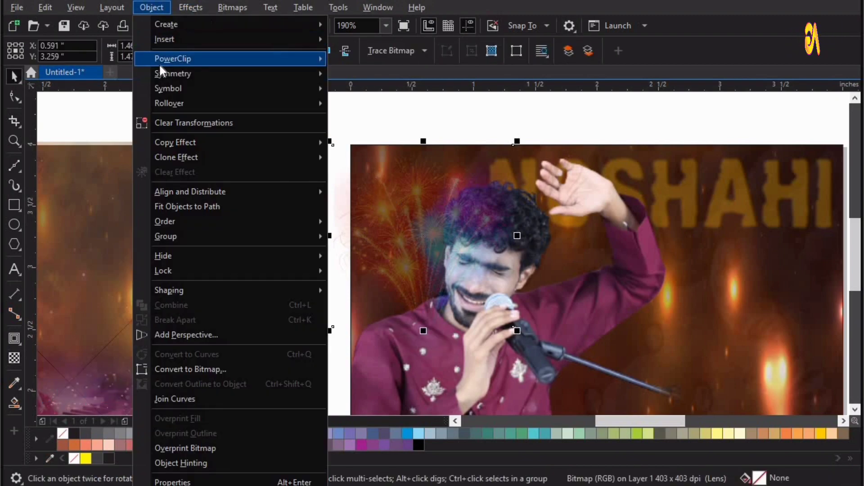
mouse_move(160, 64)
click(396, 62)
click(713, 329)
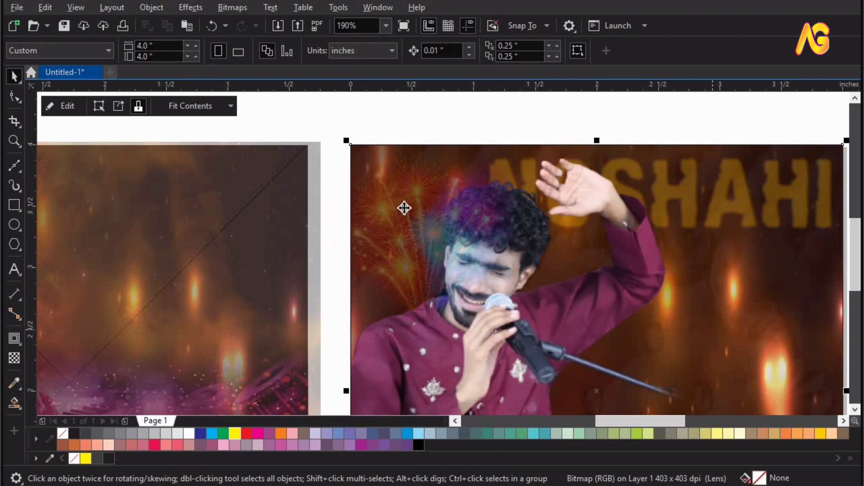
Bring the singer photo and bottom band in front of the fireworks inside the frame
double_click(440, 256)
scroll(440, 256, down, 3)
key(F2)
drag(336, 214, 694, 411)
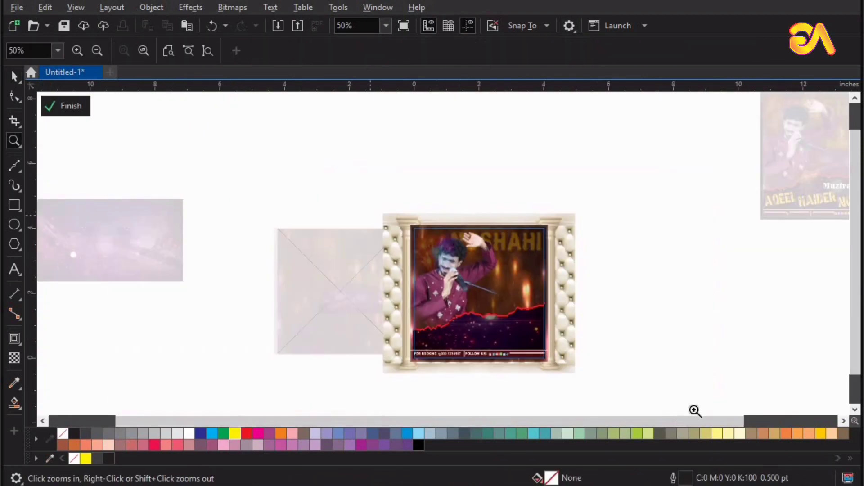
click(369, 276)
key(ctrl+a)
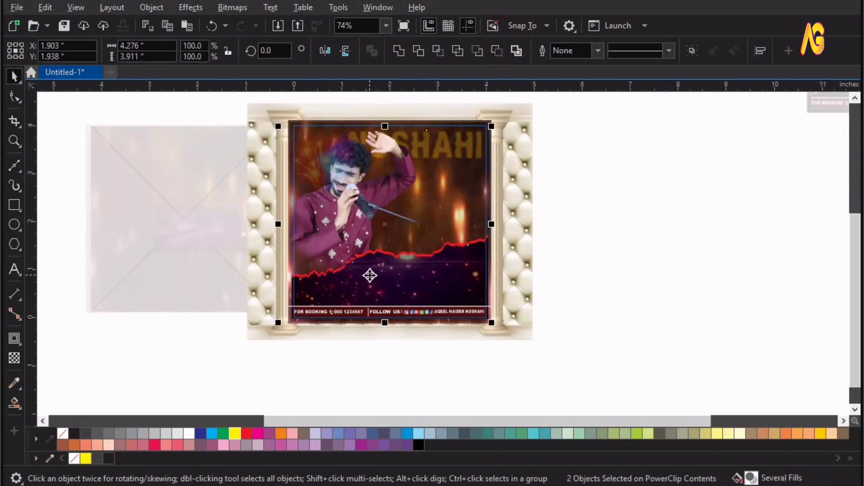
click(199, 392)
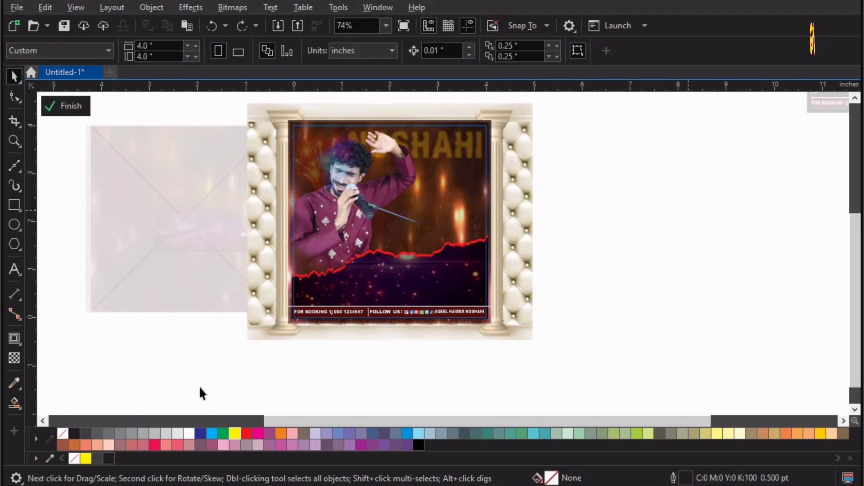
key(ctrl+a)
key(shift+Page_Up)
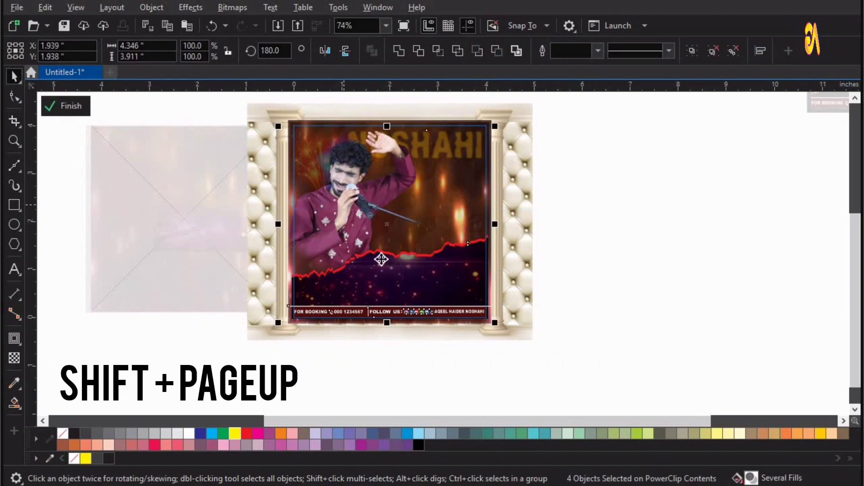
ctrl+click(358, 231)
key(F4)
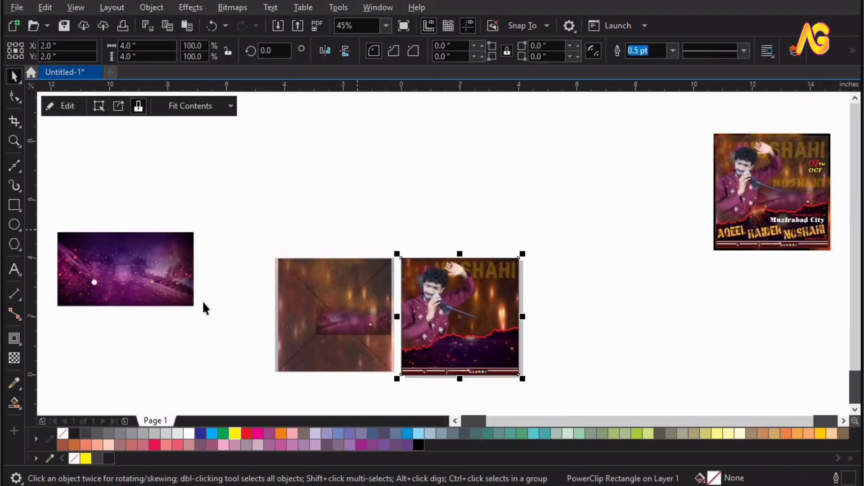
Move the purple keyboard image over the poster's lower half and align it right
mouse_move(126, 284)
mouse_down()
mouse_move(609, 340)
mouse_move(629, 326)
mouse_up()
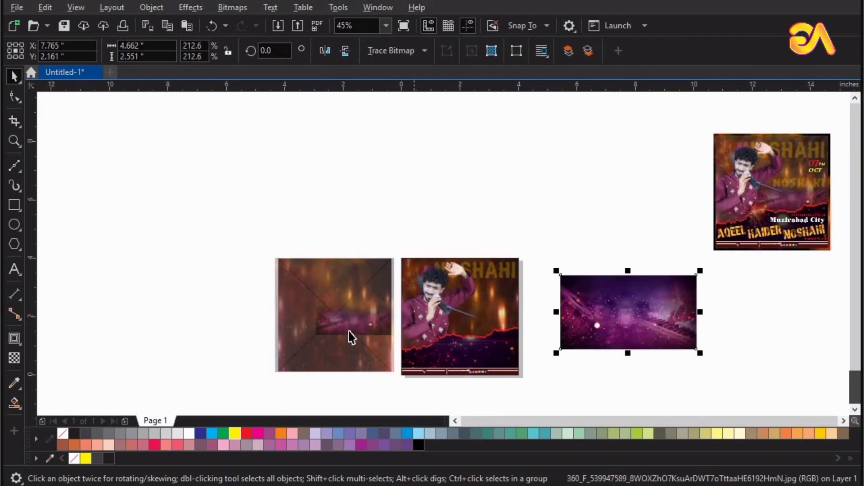
drag(349, 331, 577, 235)
key(z)
drag(247, 218, 732, 404)
drag(642, 285, 431, 297)
key(F2)
drag(235, 354, 623, 191)
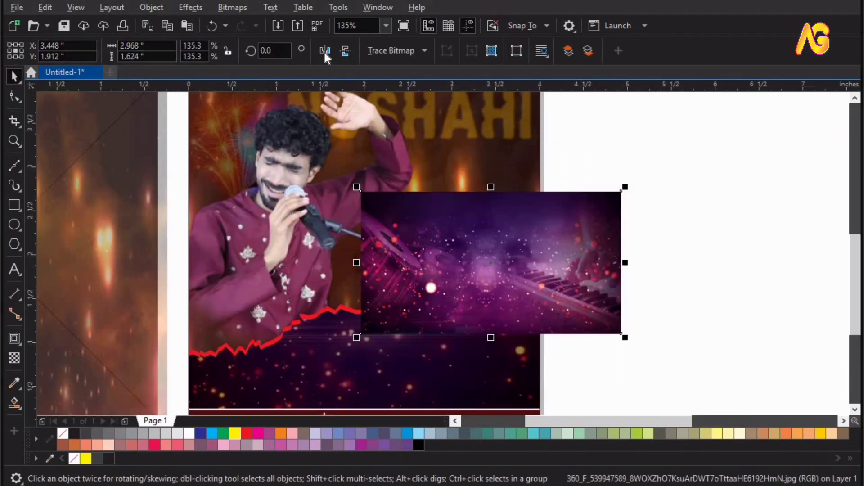
shift+click(462, 154)
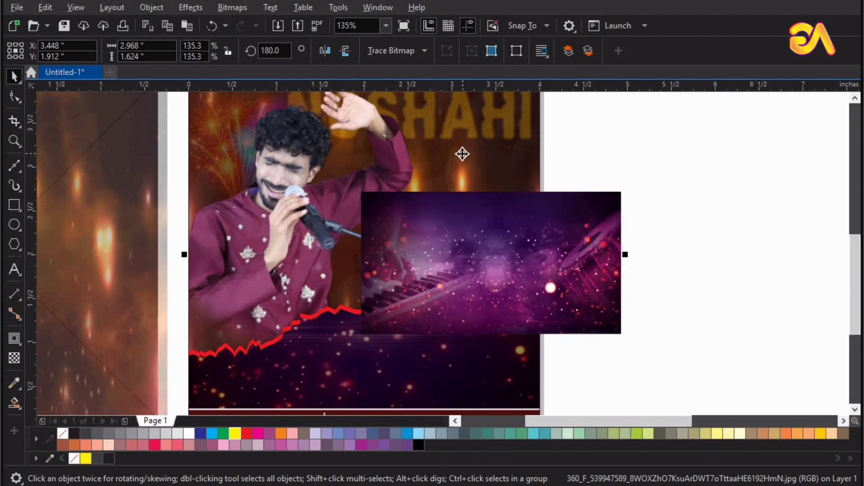
key(r)
key(Escape)
mouse_move(466, 270)
mouse_down()
mouse_move(465, 233)
mouse_move(459, 265)
mouse_up()
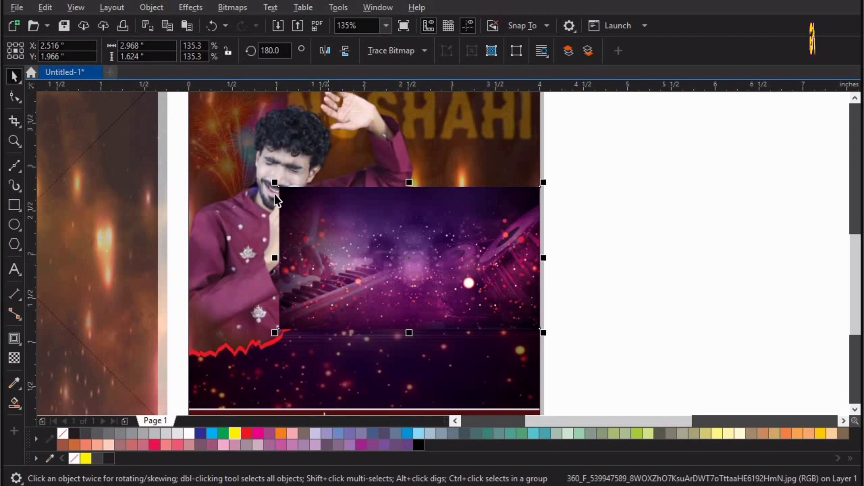
Fade the top of the purple image and convert it to a 300 dpi bitmap
click(14, 358)
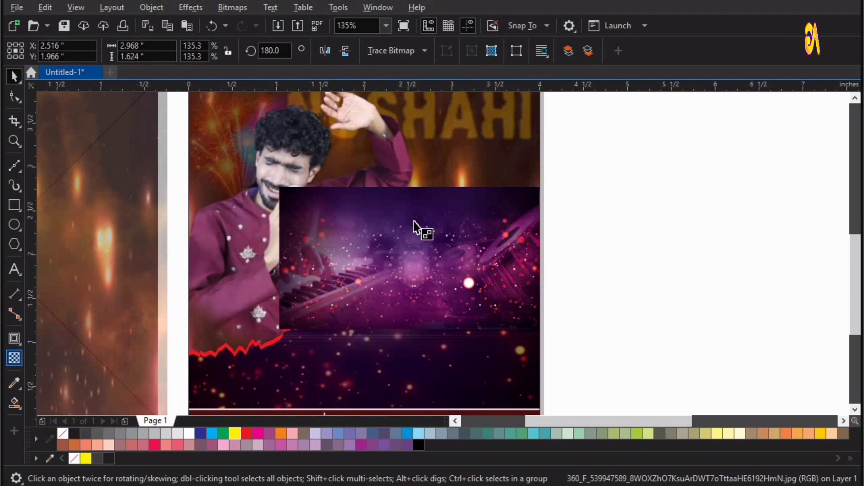
drag(416, 187, 416, 210)
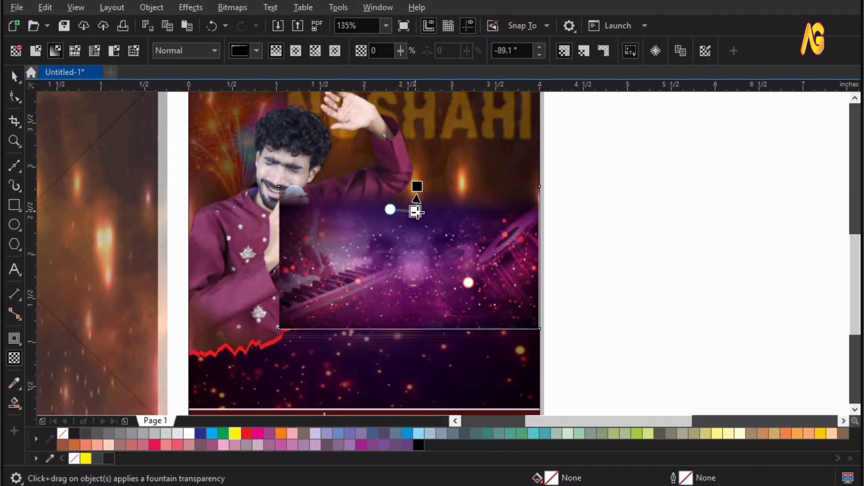
click(232, 7)
click(257, 26)
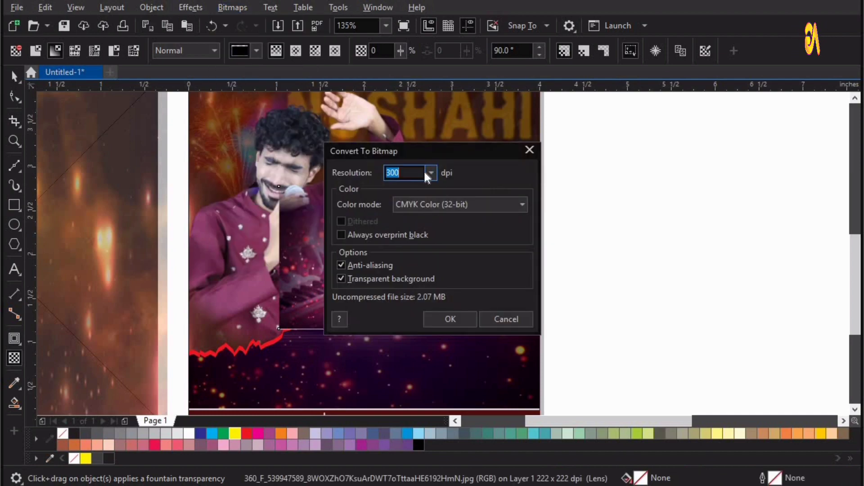
click(443, 319)
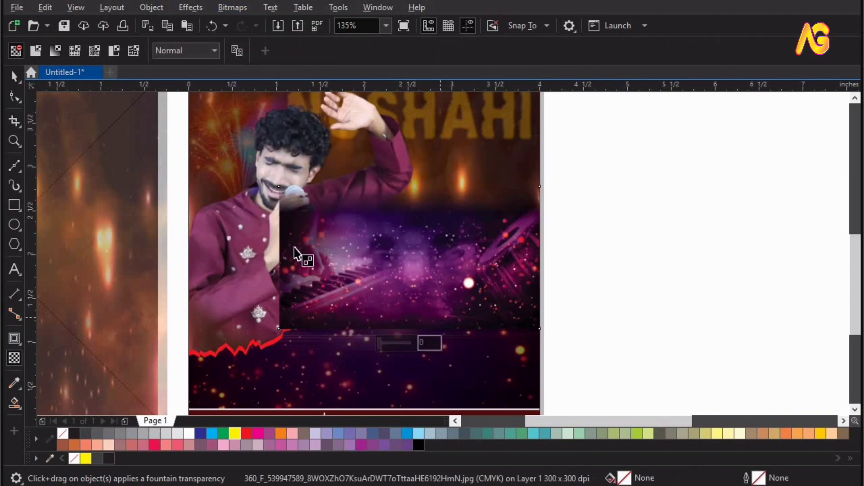
Fade the left edge of the purple bitmap and select the poster frame
drag(285, 261, 282, 256)
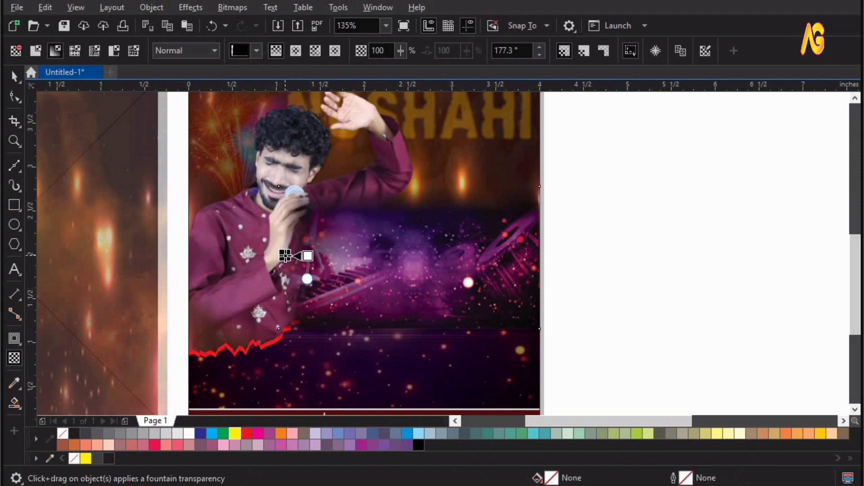
key(space)
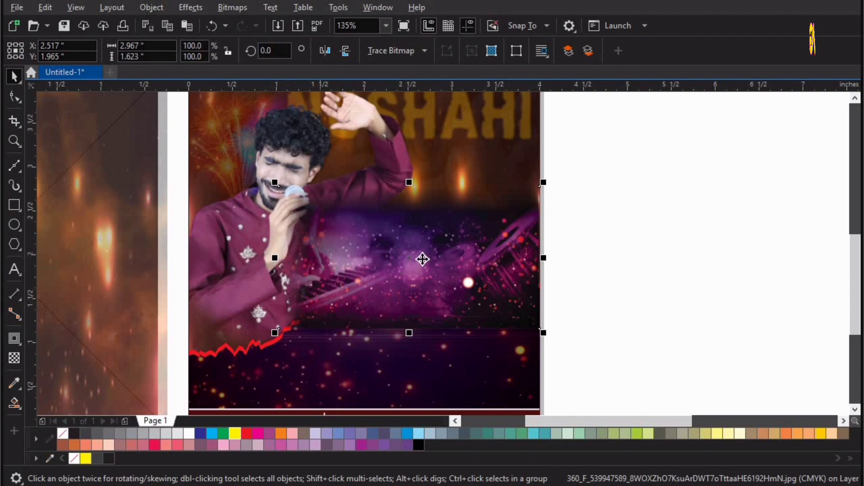
click(422, 259)
click(428, 106)
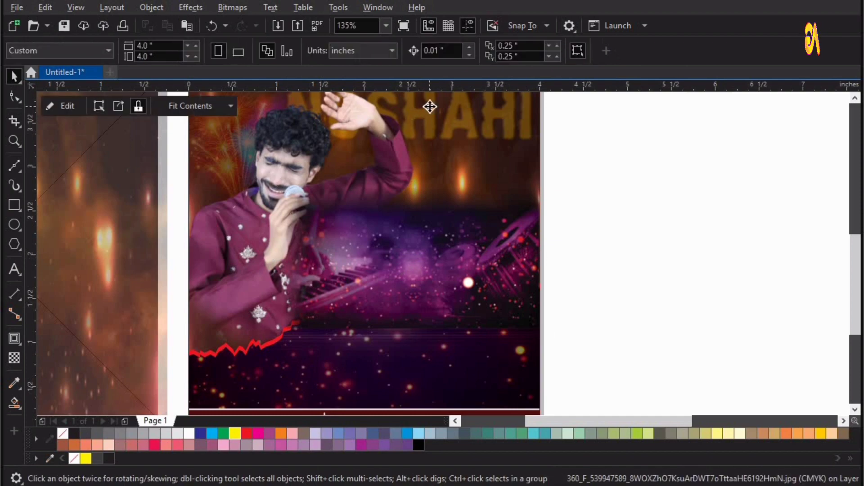
Inside the poster frame, bring the dark lower background image to the front
double_click(500, 242)
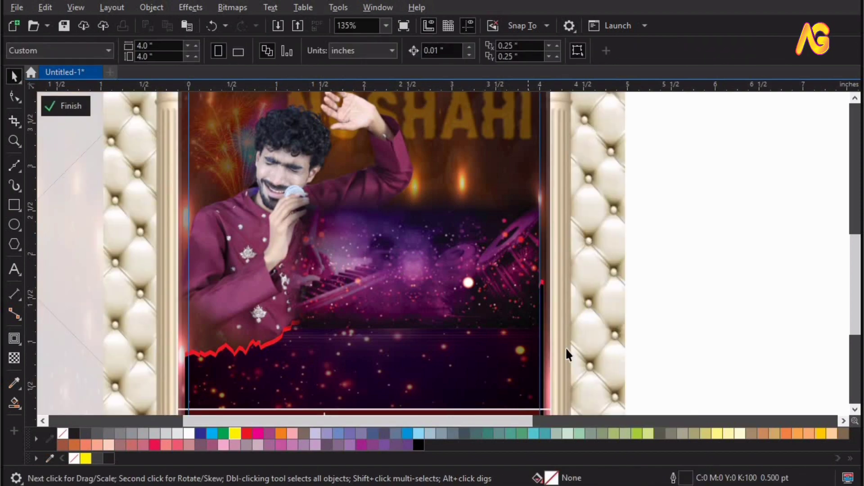
scroll(531, 316, down, 2)
key(z)
click(451, 334)
key(space)
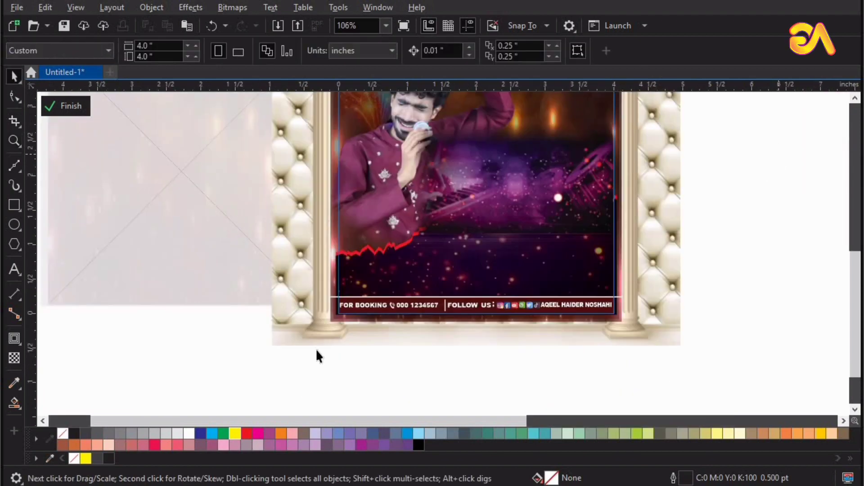
drag(270, 358, 271, 358)
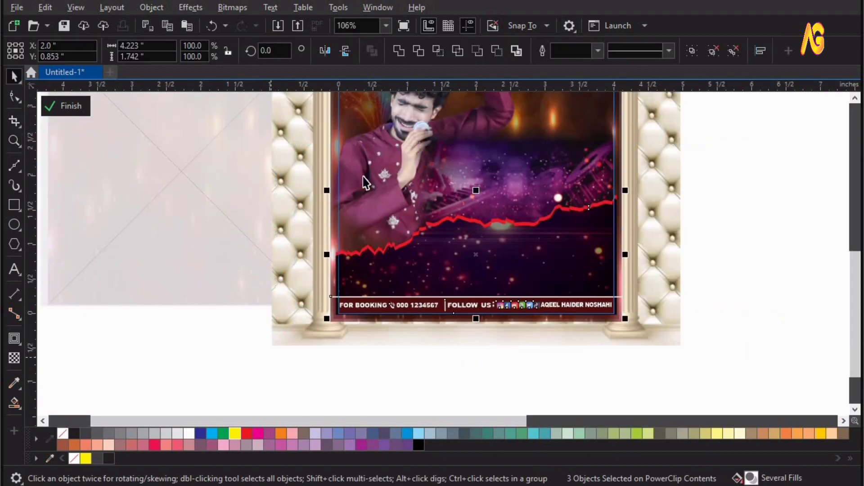
click(378, 256)
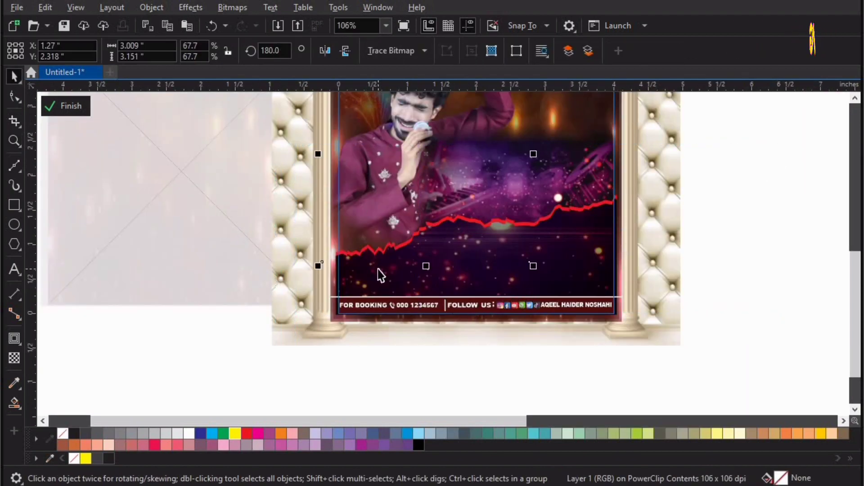
key(shift+Page_Up)
Bring the red zigzag band and footer strip to the front and finish editing
key(F4)
drag(568, 312, 207, 433)
key(F2)
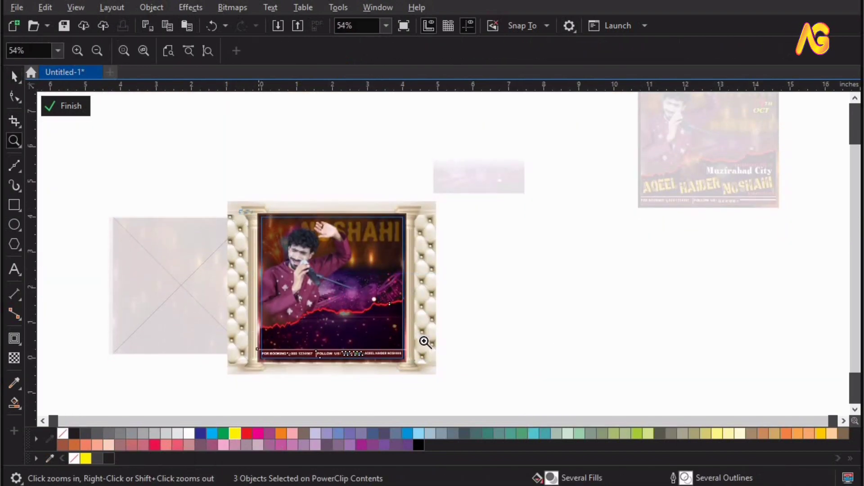
drag(424, 341, 425, 340)
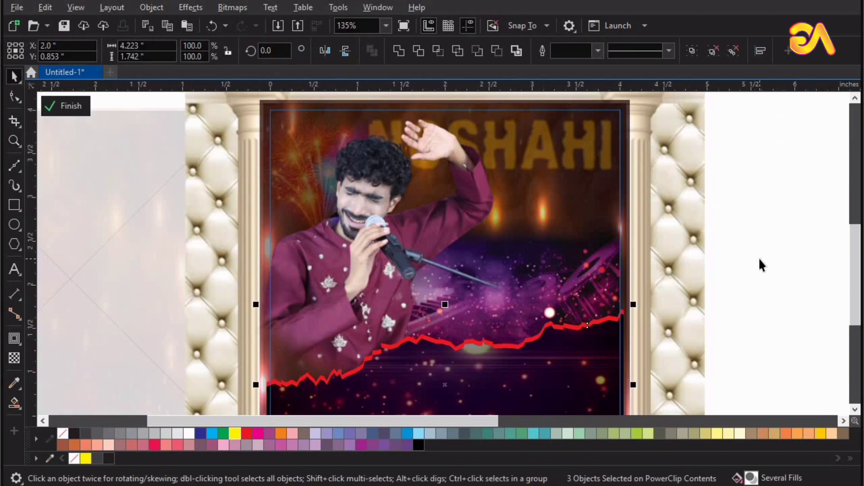
ctrl+click(758, 258)
key(F4)
click(489, 216)
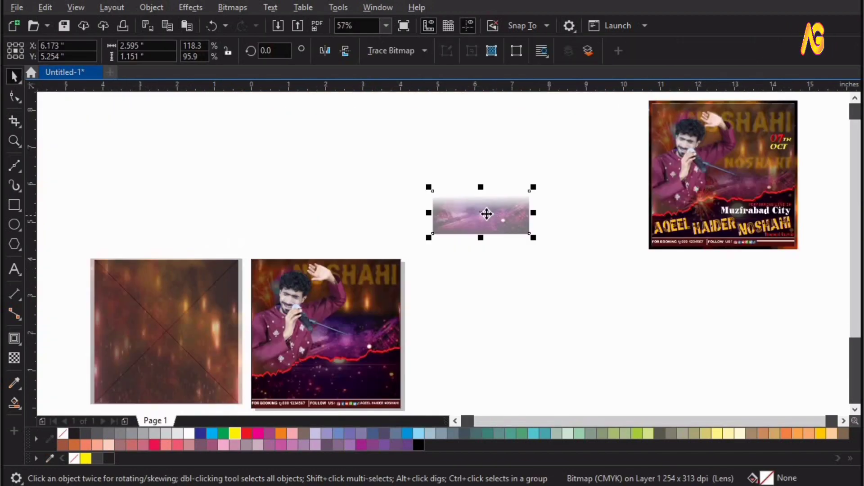
Delete the leftover purple bitmap and texture pieces from the left square
key(Delete)
drag(207, 339, 175, 232)
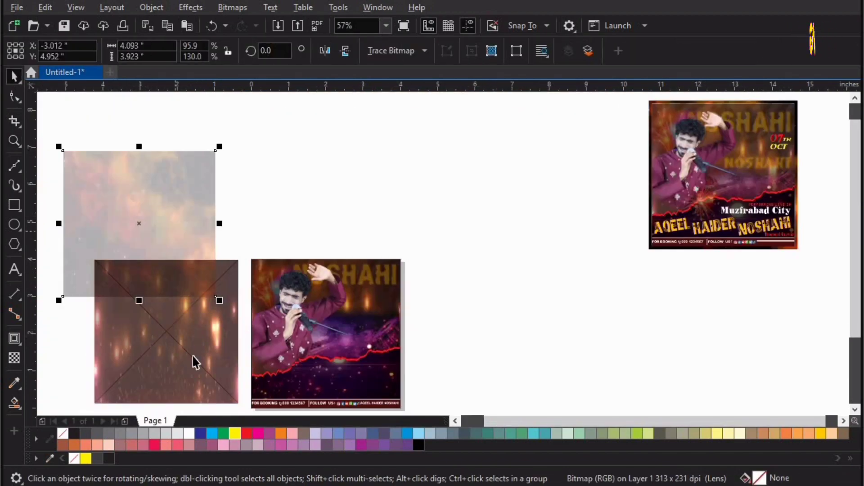
key(Delete)
click(154, 337)
key(Delete)
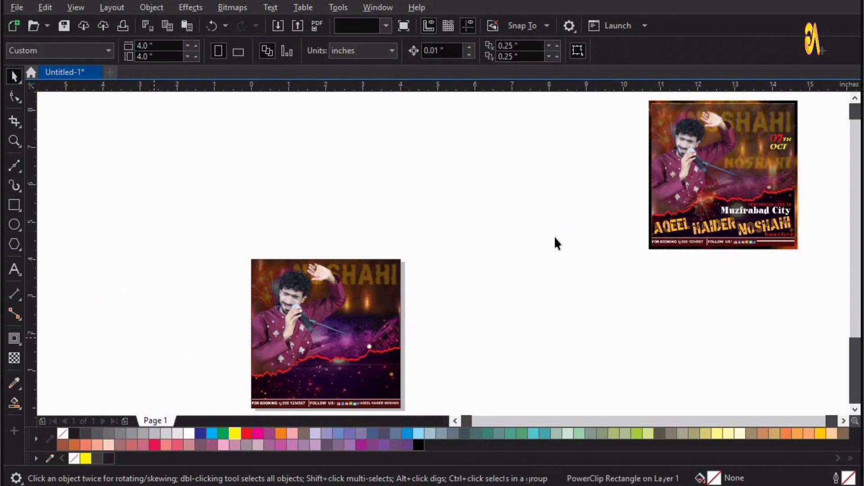
Place the 07th OCT date at the left poster's top-right and pull the name title off the right poster
scroll(691, 214, right, 3)
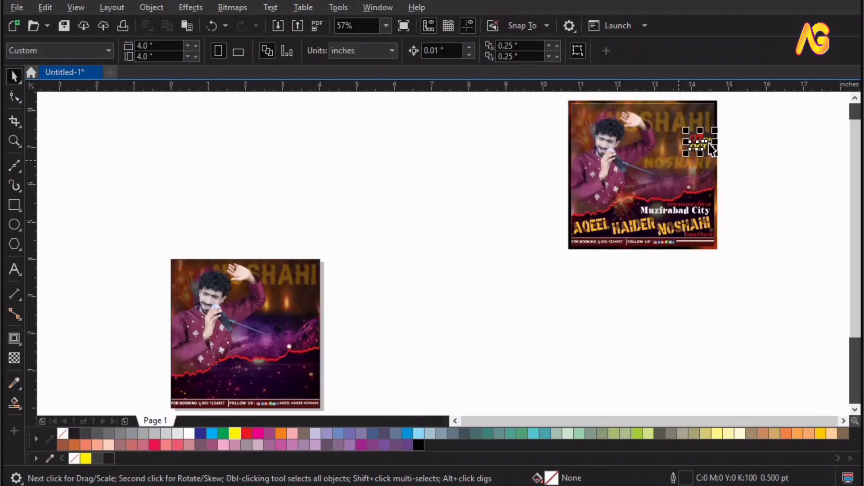
drag(709, 144, 320, 298)
key(z)
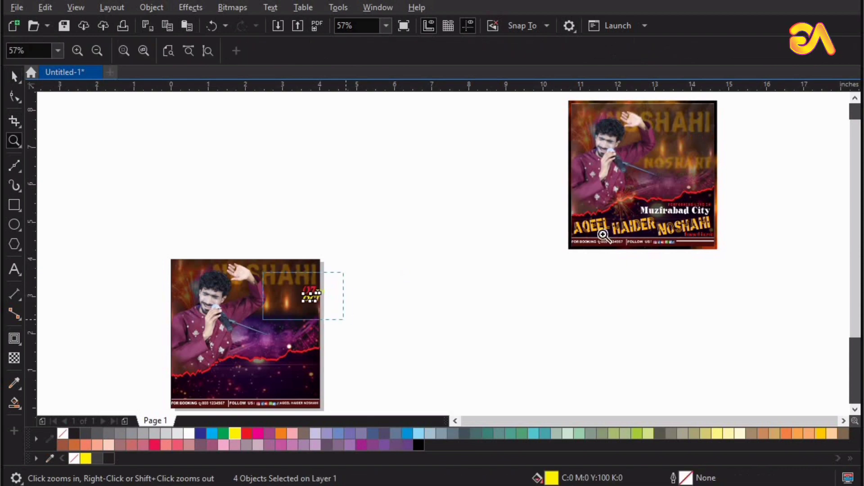
drag(263, 273, 343, 319)
key(space)
drag(493, 225, 435, 238)
key(F4)
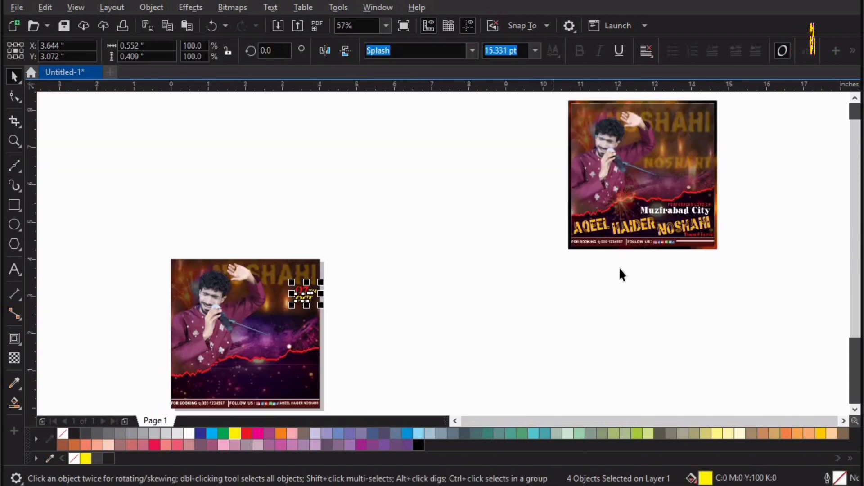
key(Escape)
drag(640, 227, 401, 343)
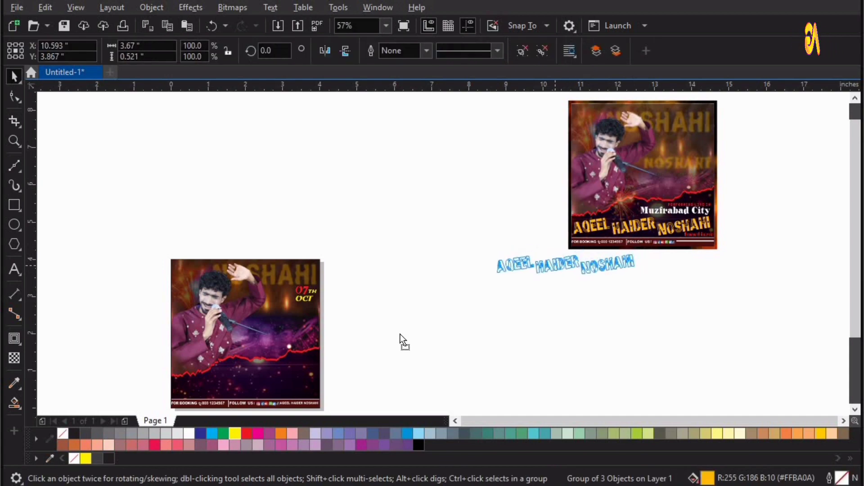
key(z)
click(433, 295)
key(space)
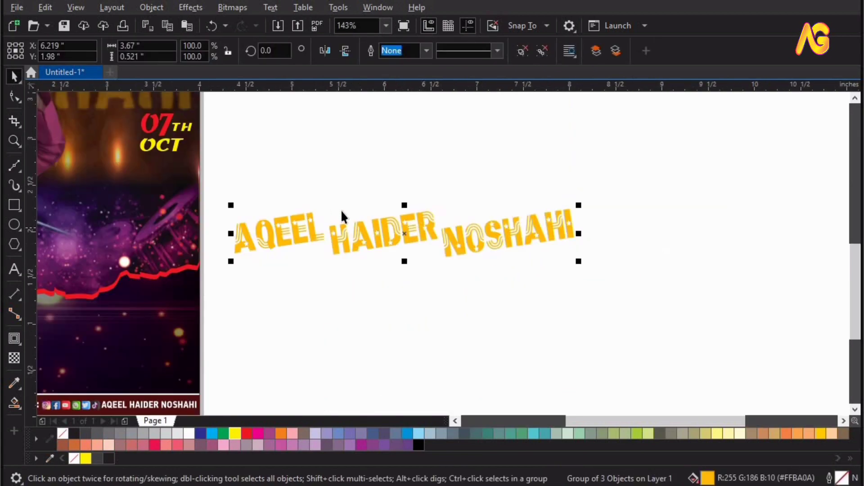
drag(362, 235, 381, 319)
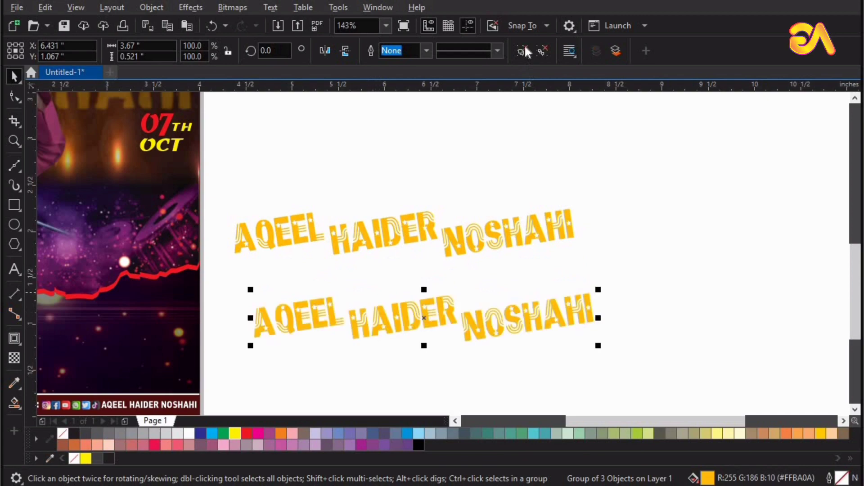
key(ctrl+u)
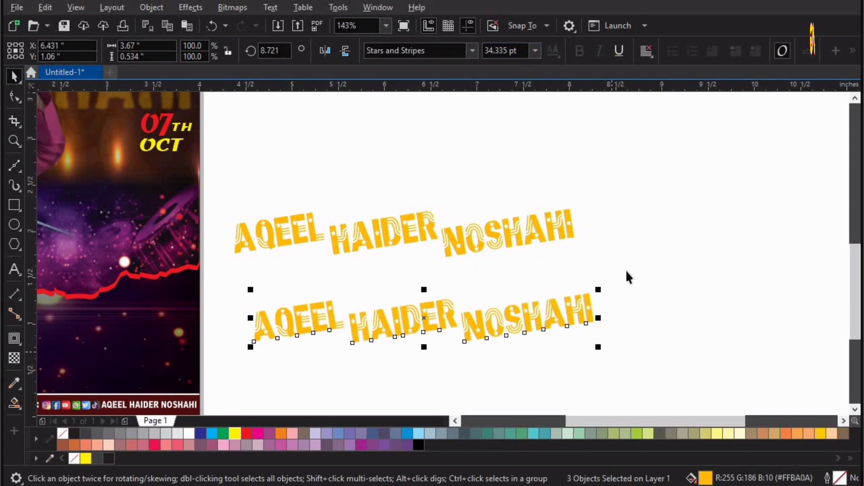
click(645, 311)
click(327, 326)
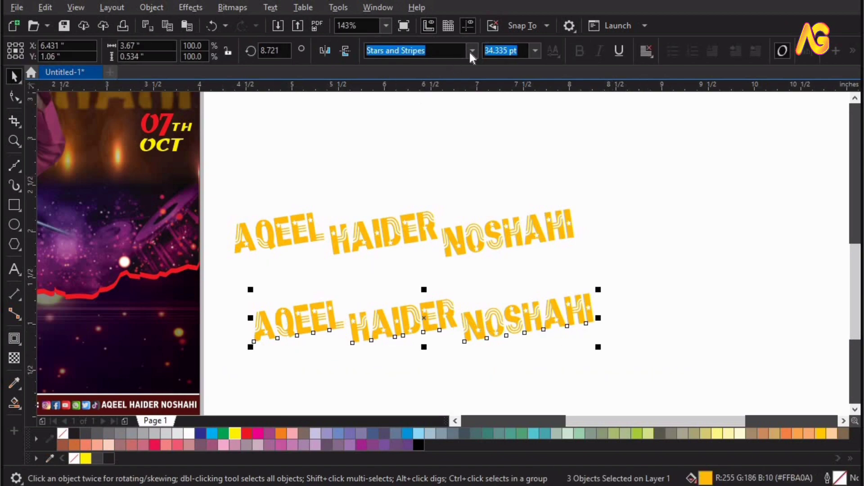
click(471, 50)
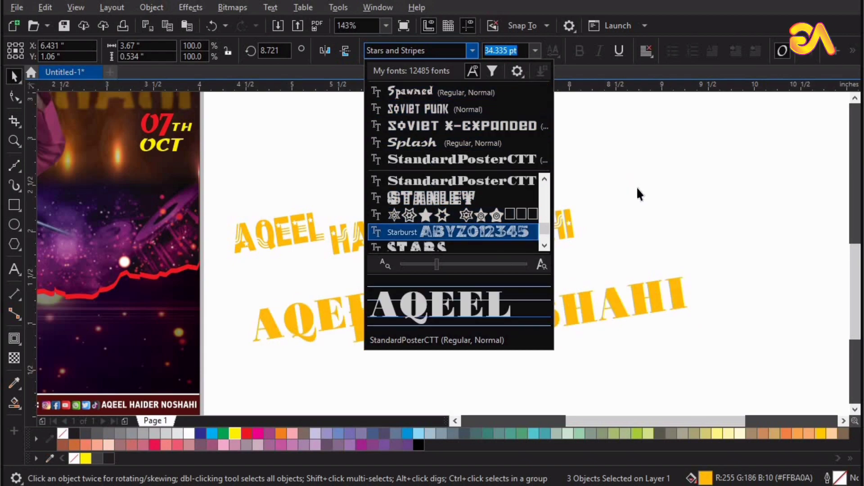
key(Return)
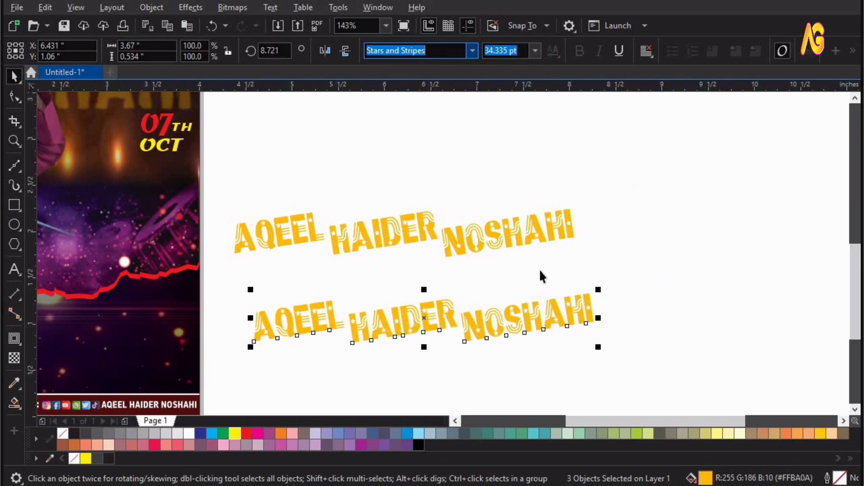
click(671, 240)
key(F2)
drag(670, 259, 7, 436)
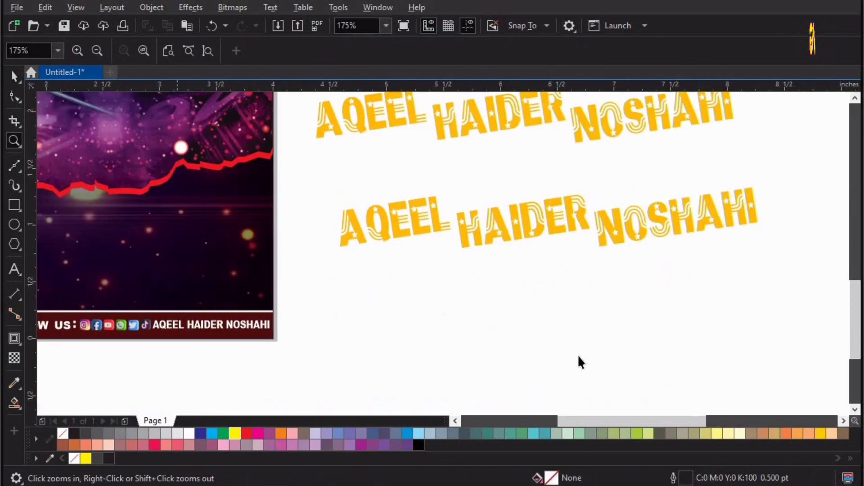
key(space)
drag(319, 149, 747, 295)
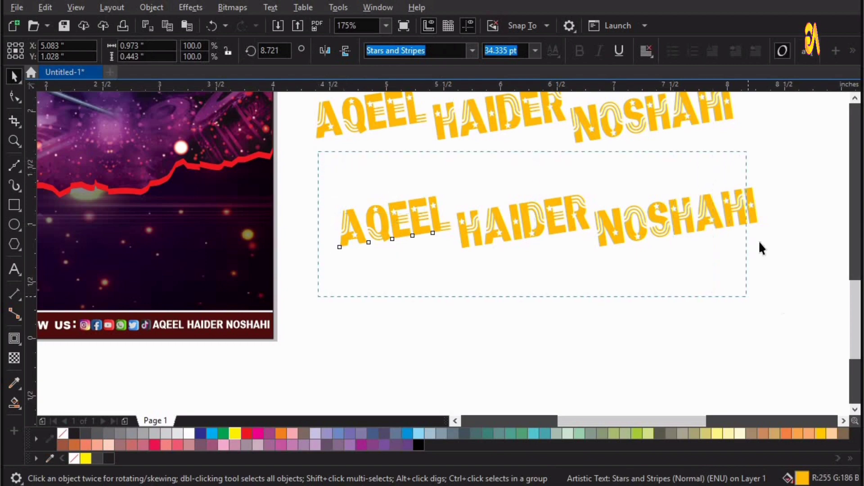
click(762, 214)
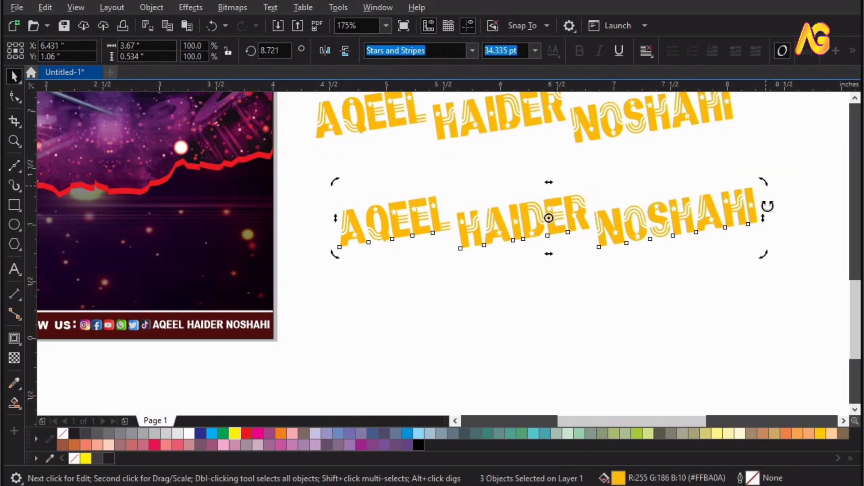
drag(768, 206, 767, 209)
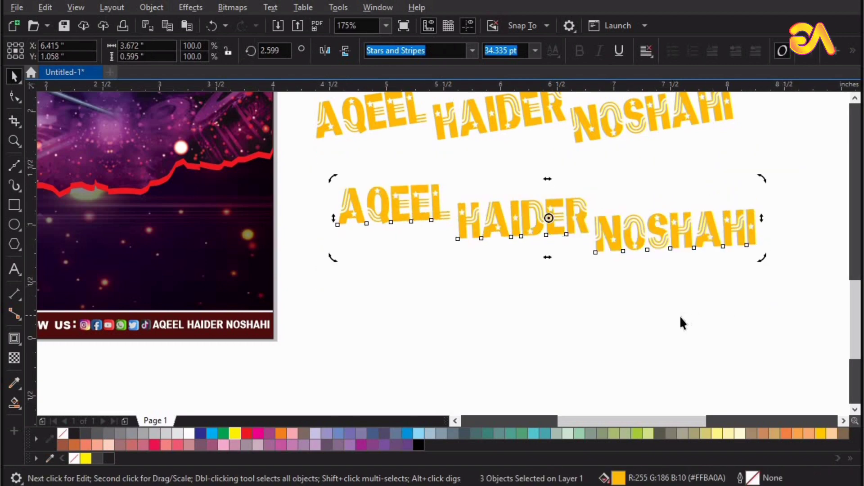
click(458, 239)
drag(462, 224, 464, 207)
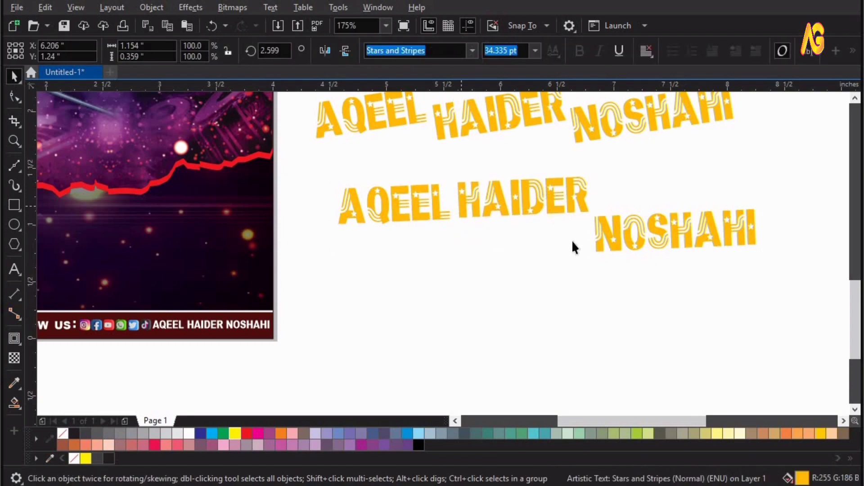
drag(596, 234, 595, 188)
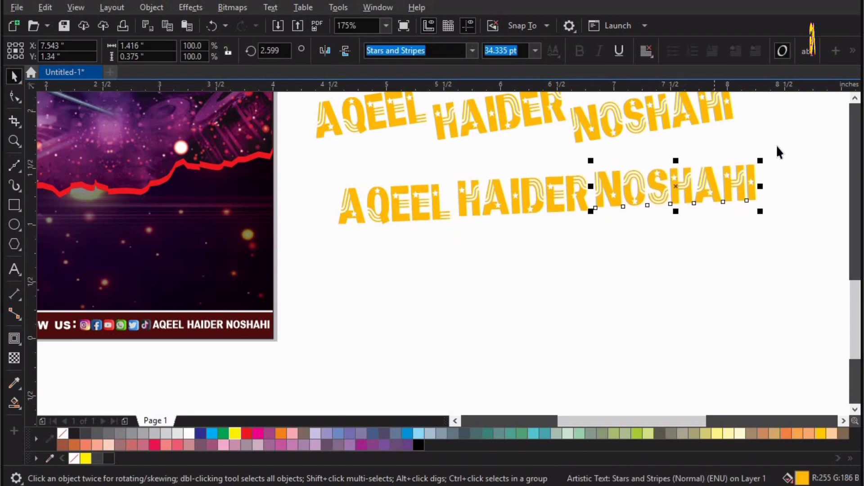
drag(383, 225, 385, 225)
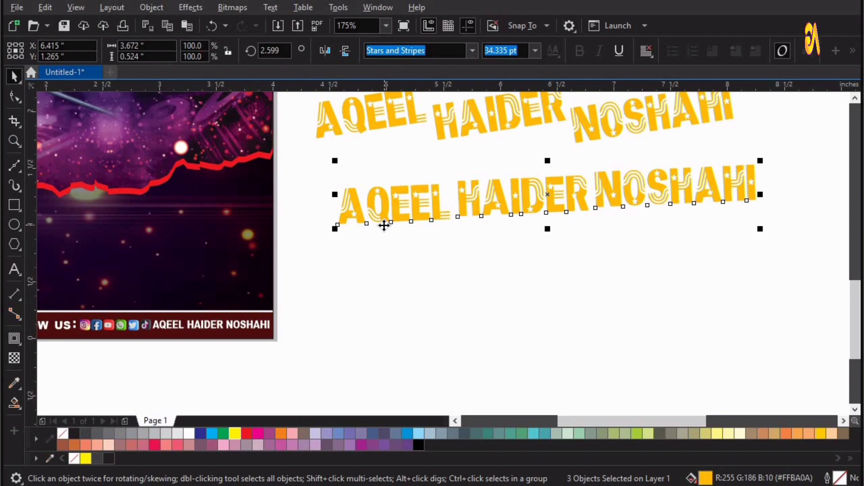
key(b)
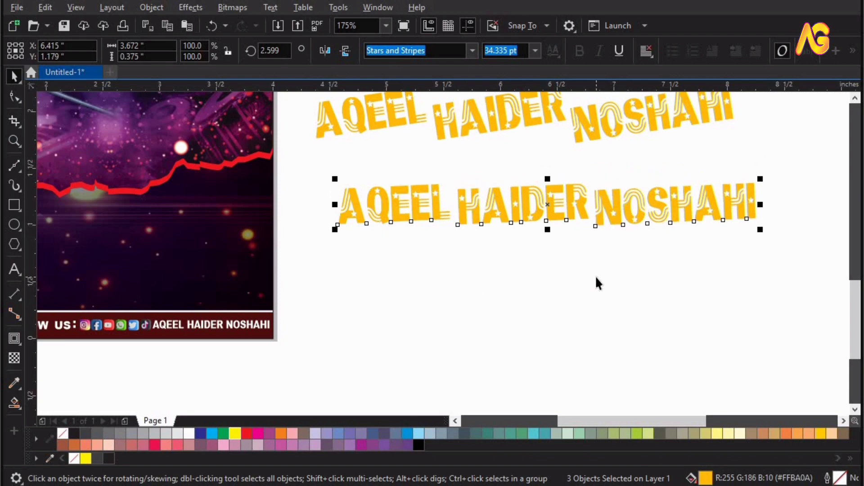
click(596, 277)
key(F4)
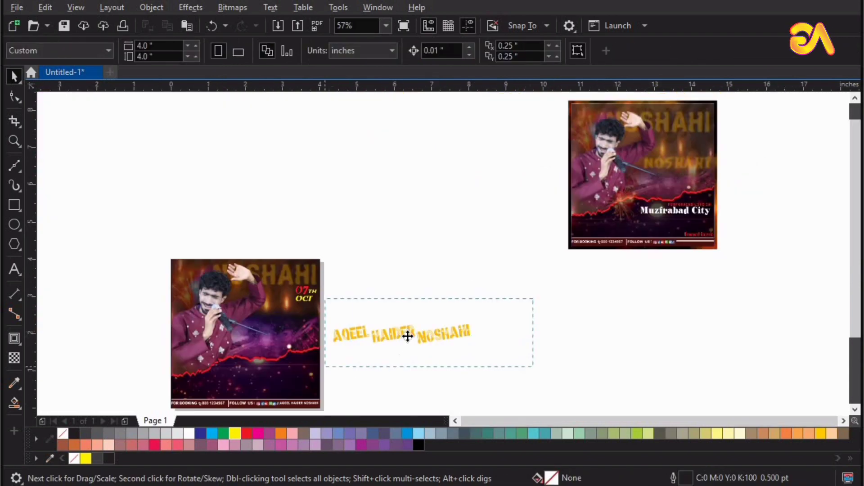
Group the three title words and centre the title horizontally on the left poster
drag(533, 299, 325, 367)
key(ctrl+g)
drag(408, 336, 260, 383)
key(F2)
drag(449, 329, 133, 426)
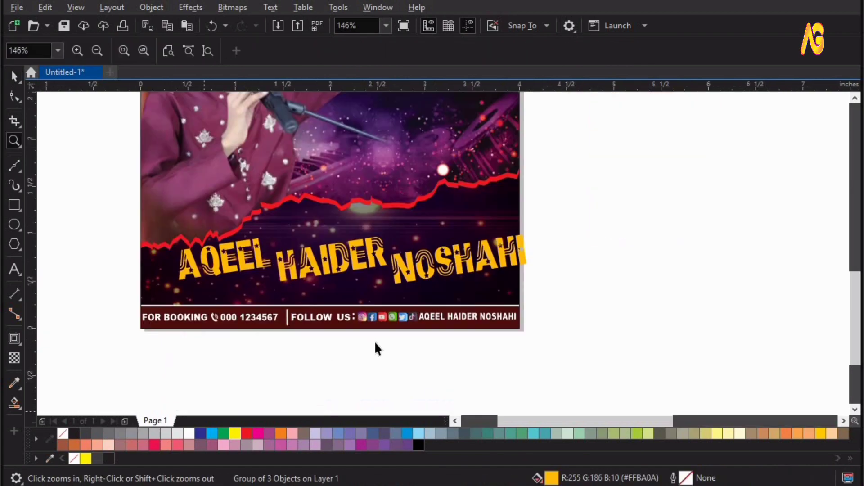
key(space)
shift+click(497, 297)
key(e)
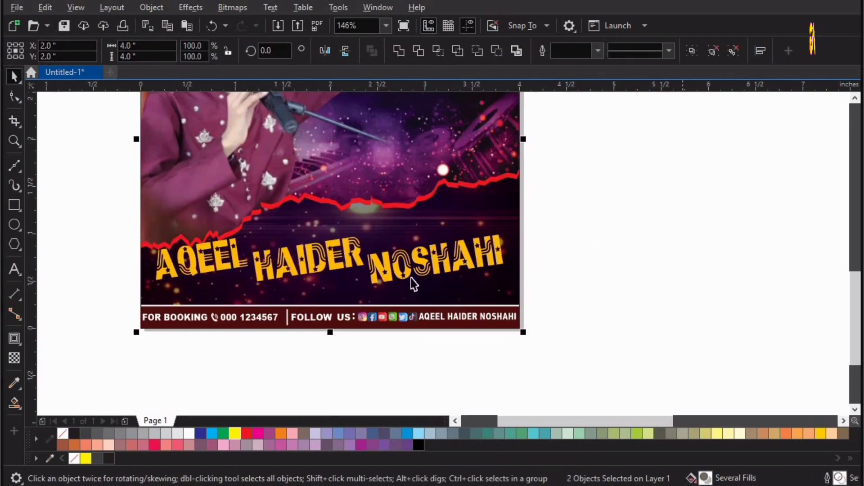
key(Escape)
Lower the title to just above the booking strip, enlarge it slightly, and recentre it
drag(387, 279, 380, 294)
key(z)
drag(658, 212, 588, 210)
key(space)
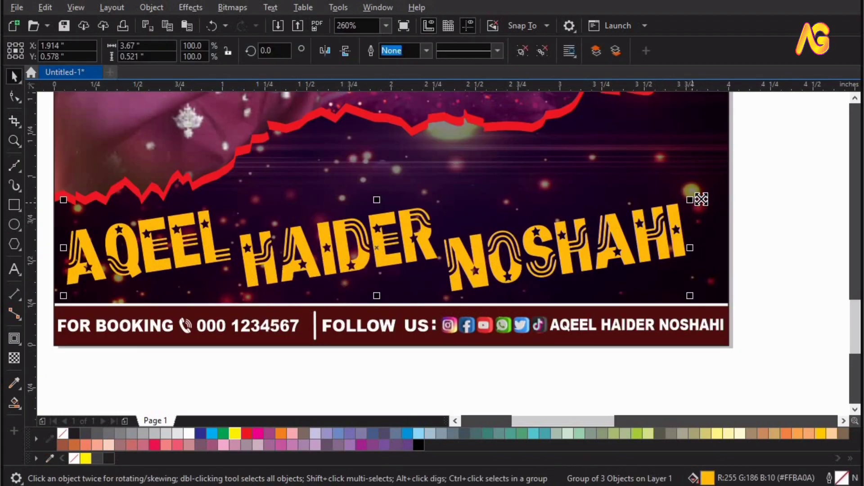
mouse_move(692, 194)
mouse_down()
mouse_move(700, 190)
mouse_move(699, 198)
mouse_up()
shift+click(576, 144)
key(e)
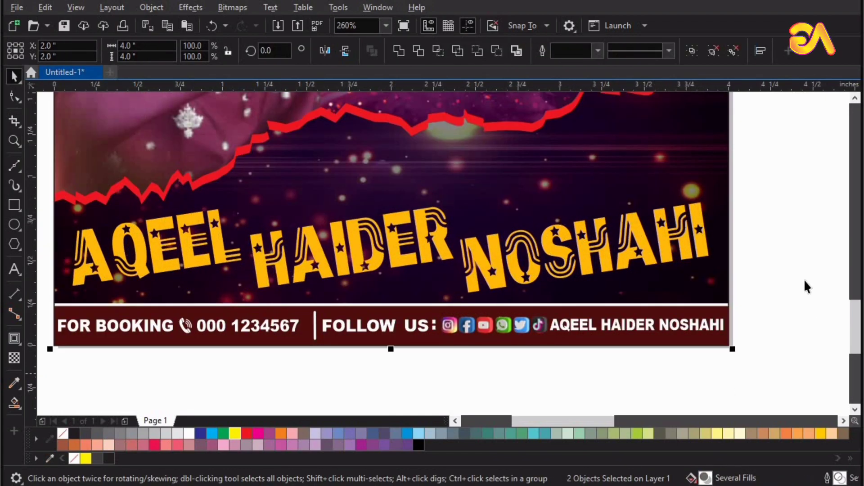
key(Escape)
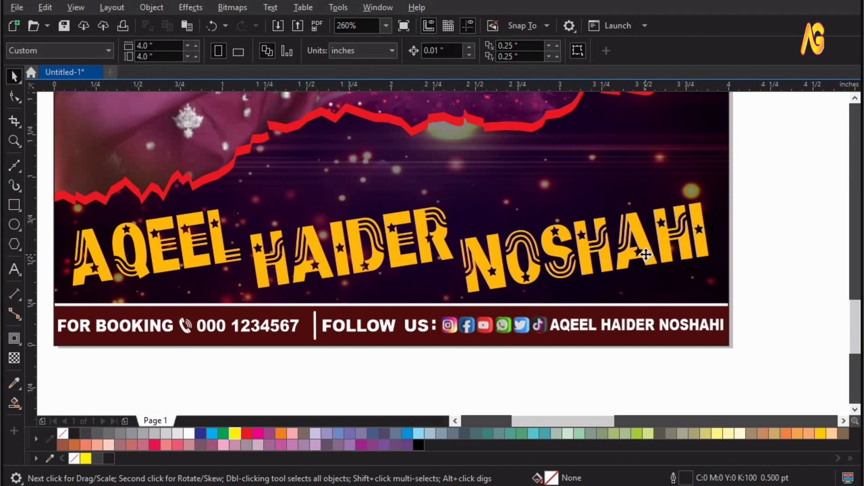
click(646, 255)
key(F4)
drag(486, 285, 769, 176)
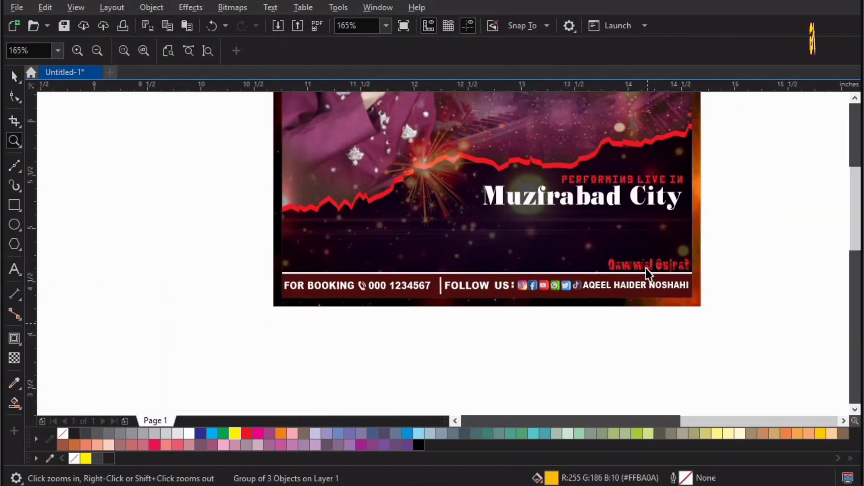
Move the Muzfrabad City text from the draft poster onto the left poster
drag(461, 300, 438, 301)
key(ctrl+z)
drag(760, 254, 557, 291)
key(F2)
drag(592, 262, 712, 287)
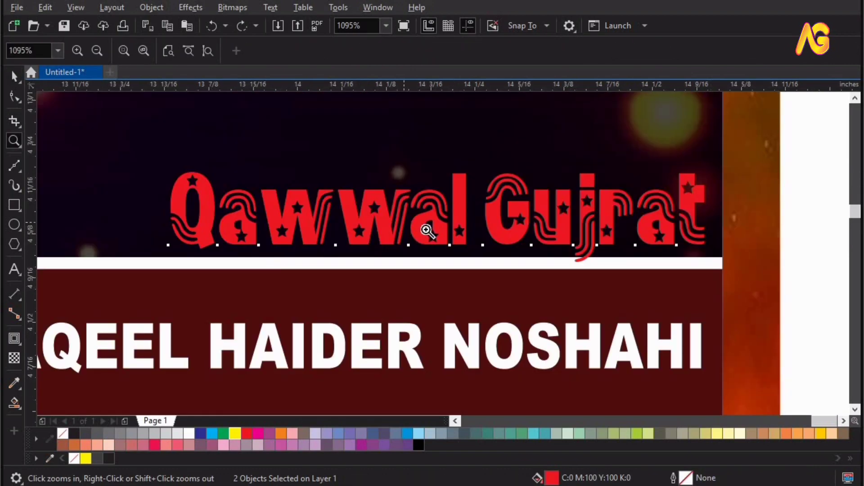
key(F4)
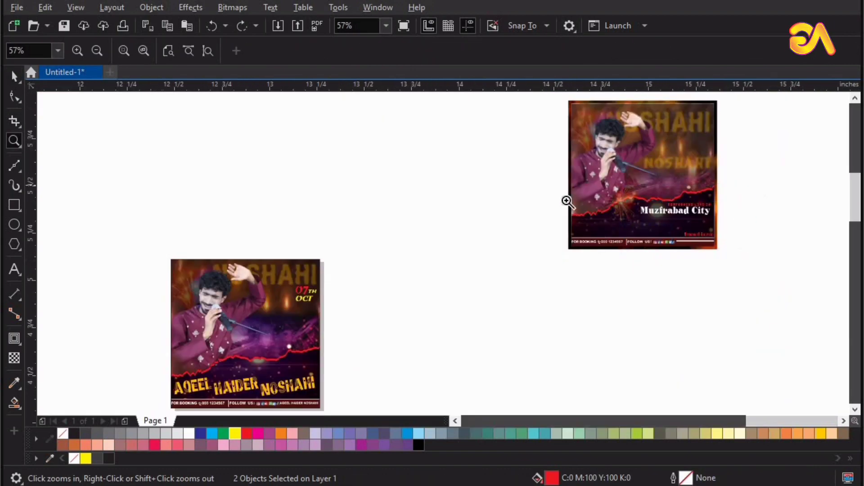
drag(610, 186, 767, 247)
key(F4)
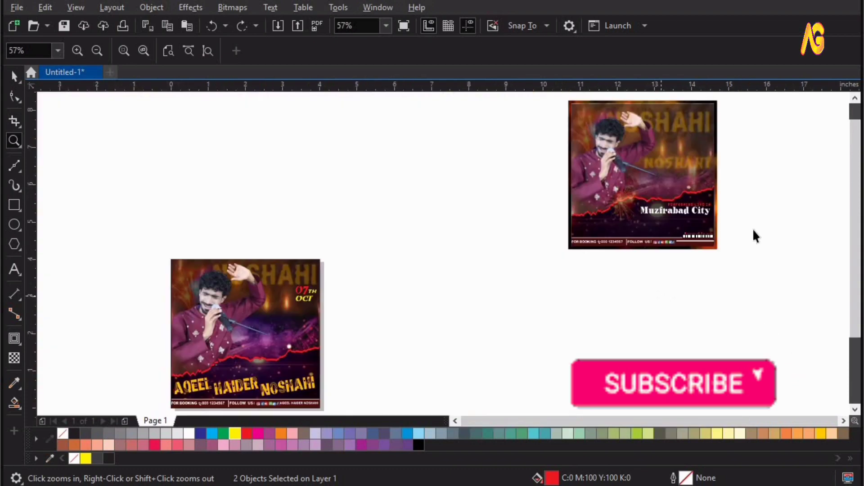
key(space)
drag(598, 227, 776, 199)
drag(328, 359, 288, 368)
key(z)
drag(321, 321, 237, 408)
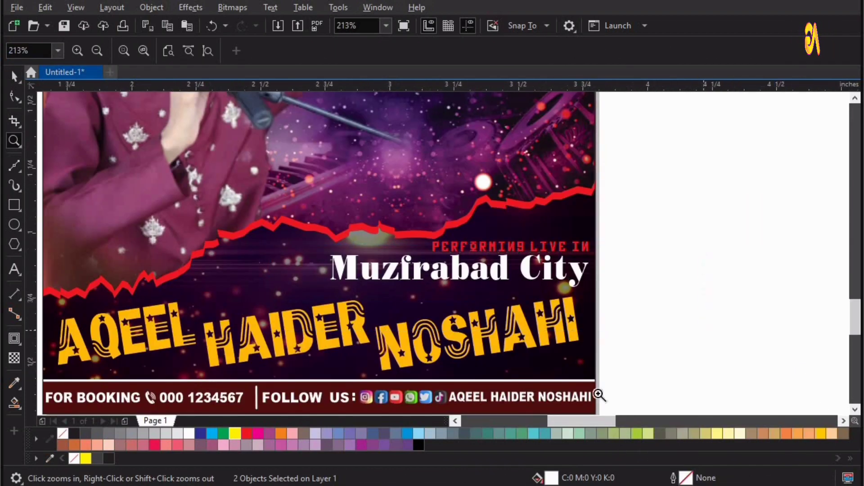
drag(598, 395, 268, 189)
key(space)
Right-align the PERFORMING LIVE IN and Muzfrabad City lines with NOSHAHI, then ungroup them
key(ctrl+g)
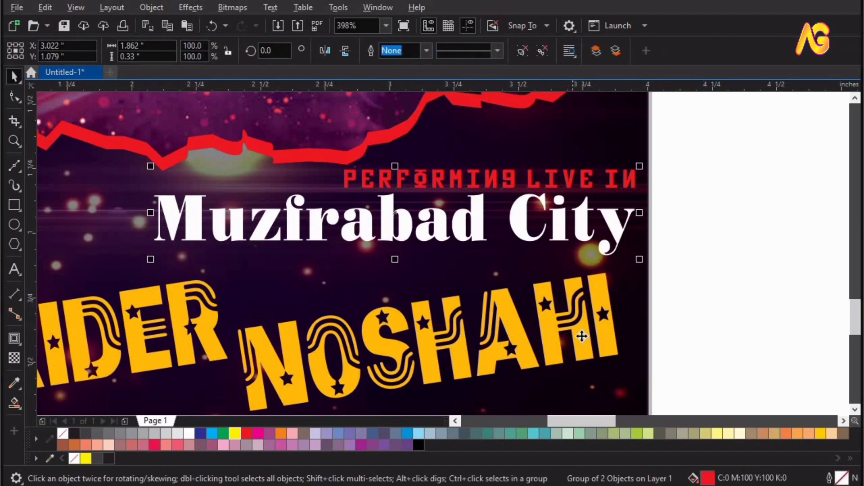
shift+click(581, 336)
key(r)
key(Escape)
click(610, 232)
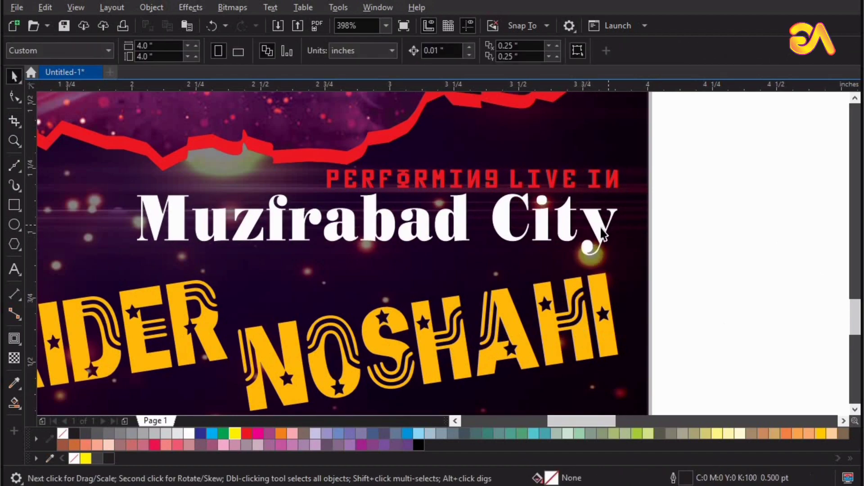
key(ctrl+u)
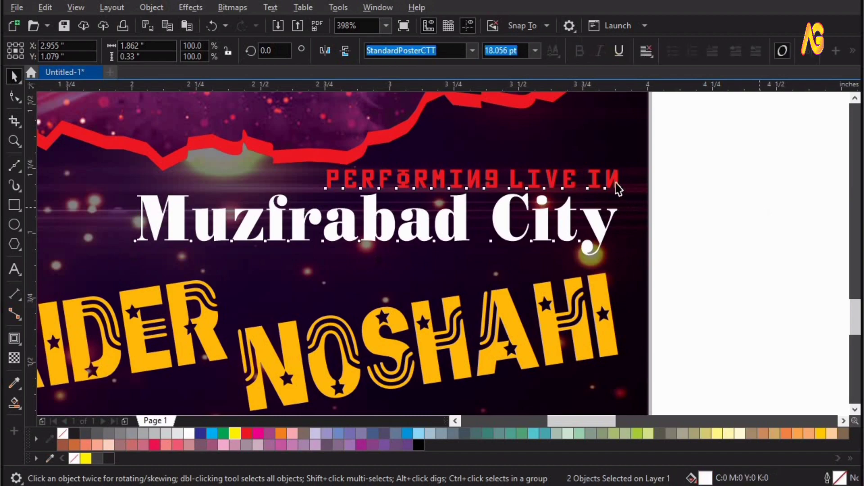
key(Escape)
click(450, 180)
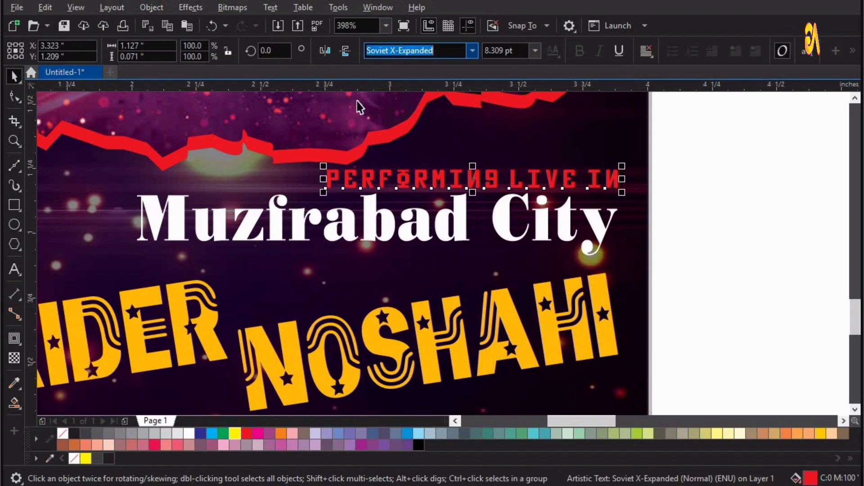
click(368, 205)
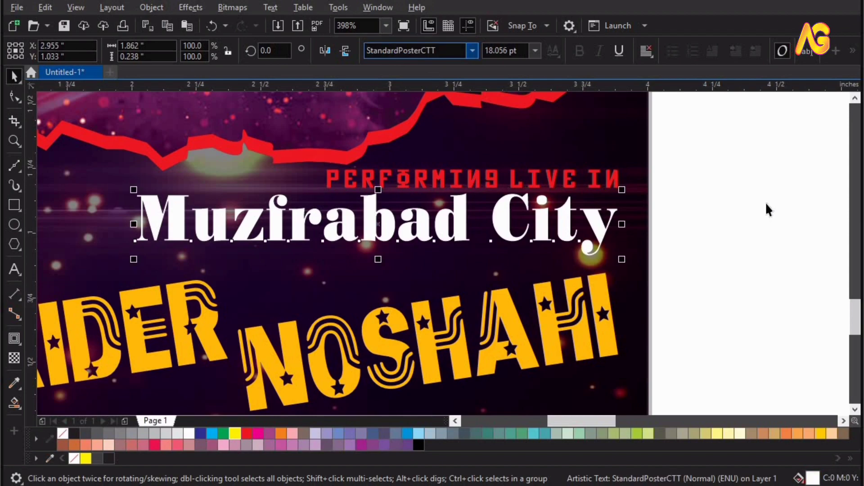
click(675, 335)
key(F4)
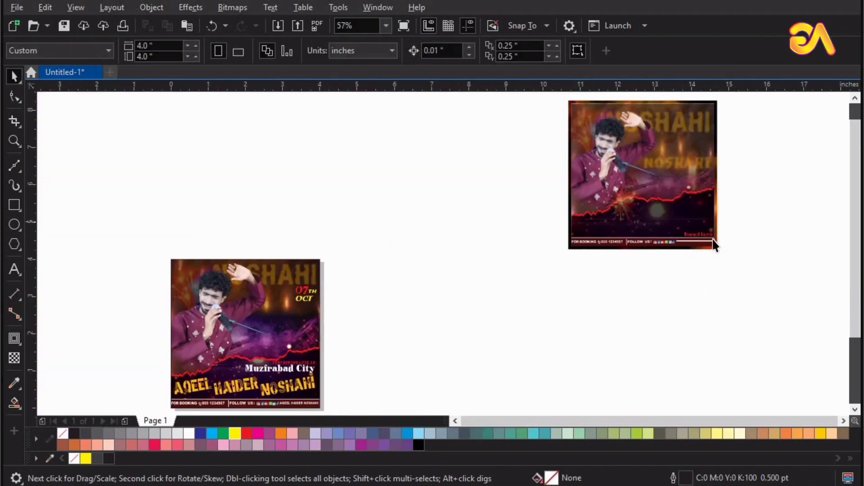
Place Qawwal Gujrat beneath the name, just above the white divider
drag(715, 246, 362, 374)
key(F2)
key(F2)
drag(288, 348, 677, 229)
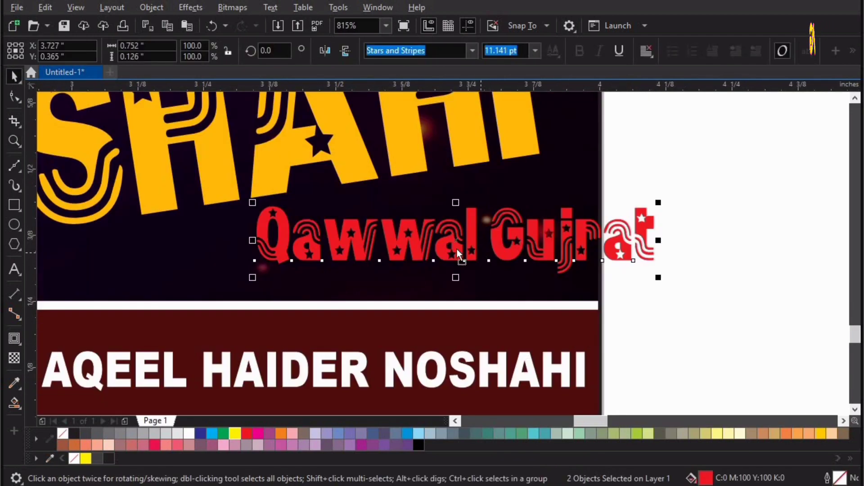
drag(457, 249, 391, 272)
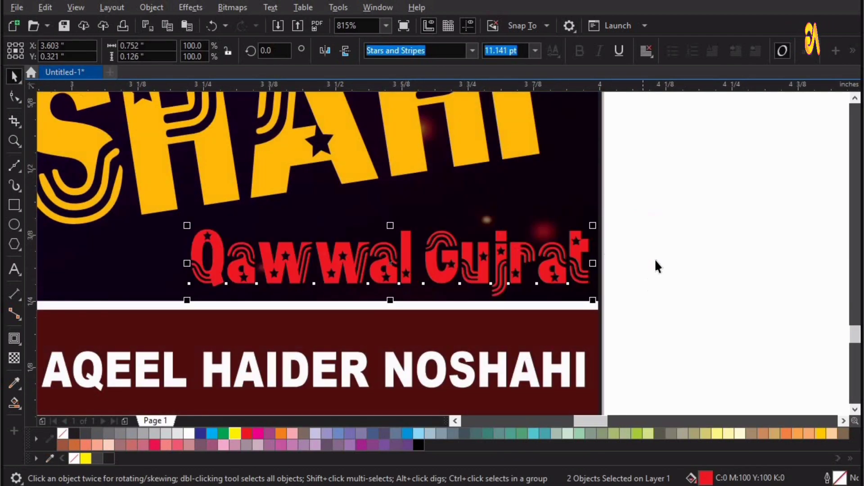
click(655, 258)
Delete the right-hand draft poster and zoom to fit the page
scroll(655, 258, down, 6)
drag(507, 289, 762, 85)
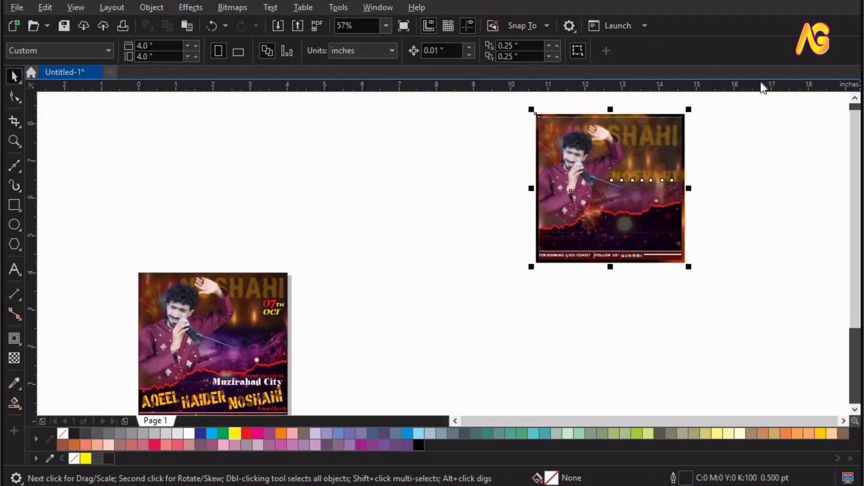
key(Delete)
key(shift+F4)
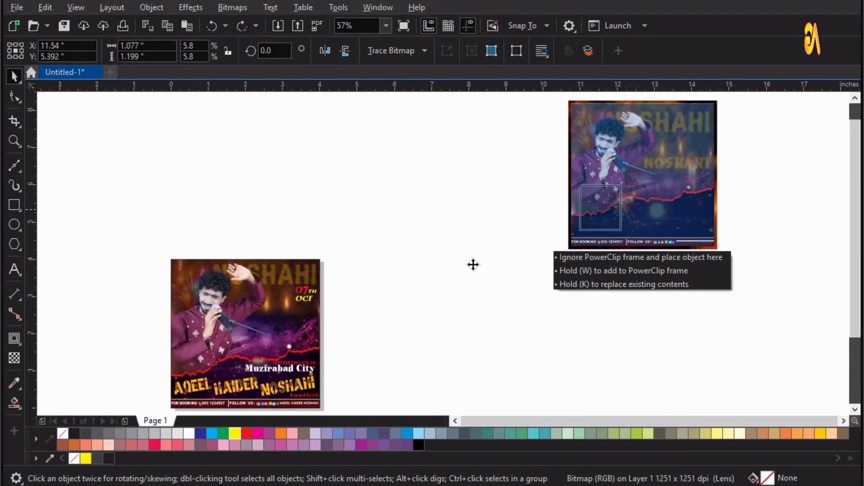
Try a transparency change on the firework bitmap, then undo it to keep it opaque
drag(473, 263, 466, 255)
key(z)
drag(548, 307, 418, 214)
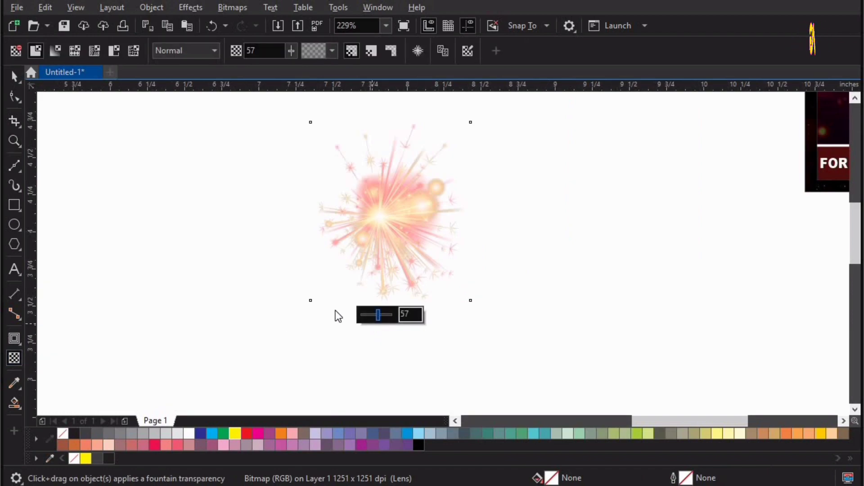
drag(378, 315, 338, 316)
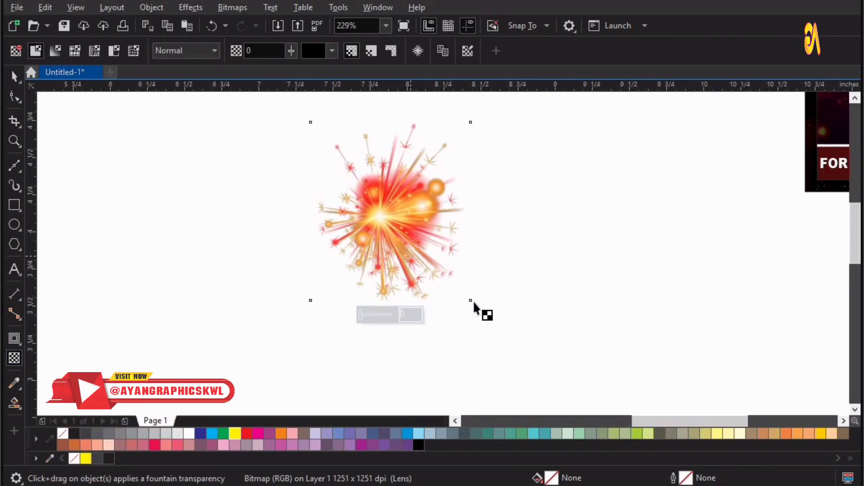
key(space)
key(ctrl+z)
scroll(494, 274, down, 4)
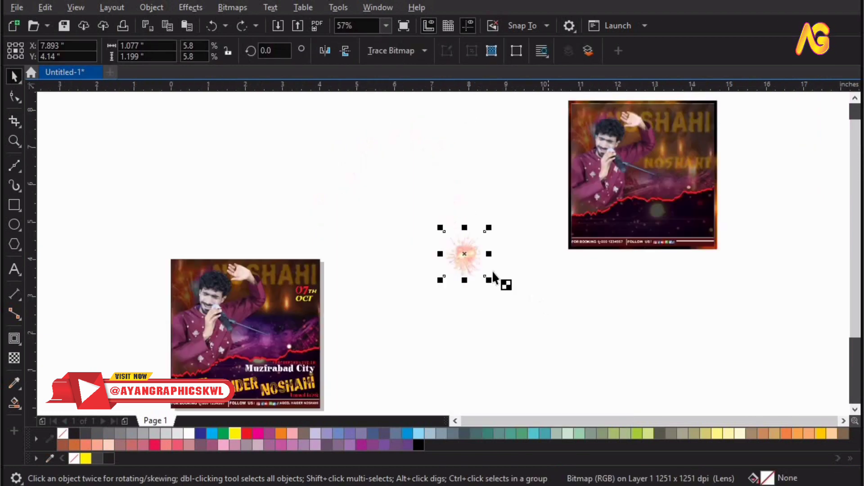
key(space)
Position the firework on the red jagged line near the singer's hand
drag(465, 254, 240, 352)
key(F2)
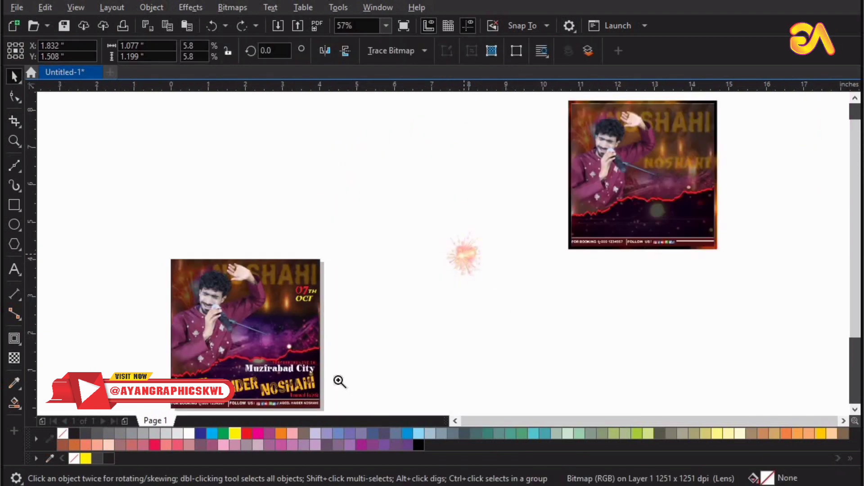
drag(137, 303, 338, 380)
drag(432, 298, 115, 421)
key(F3)
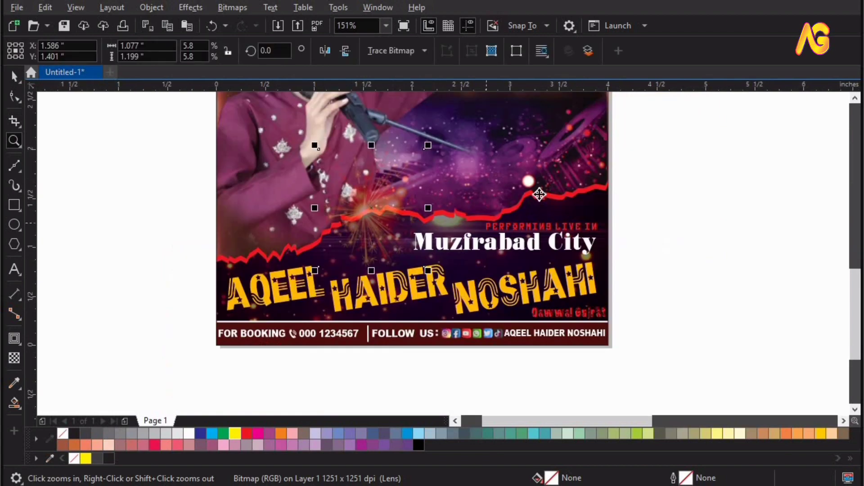
Enter the poster's PowerClip contents and select the red jagged line
double_click(542, 205)
click(536, 239)
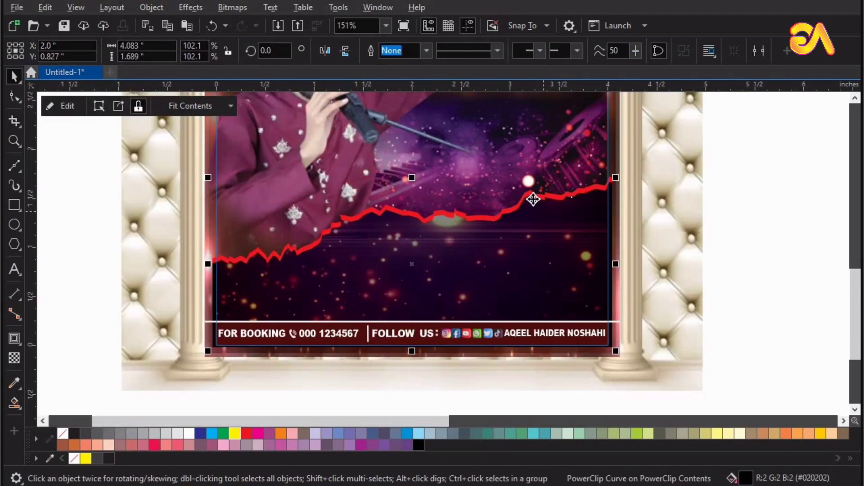
double_click(532, 196)
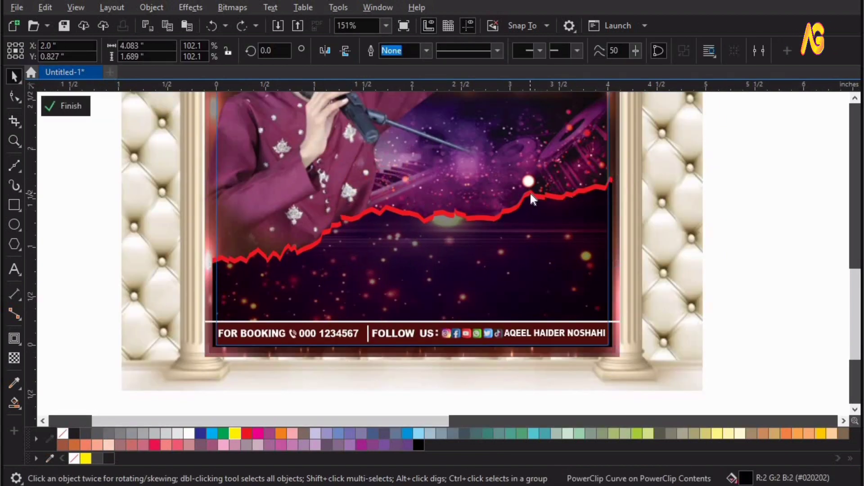
click(532, 210)
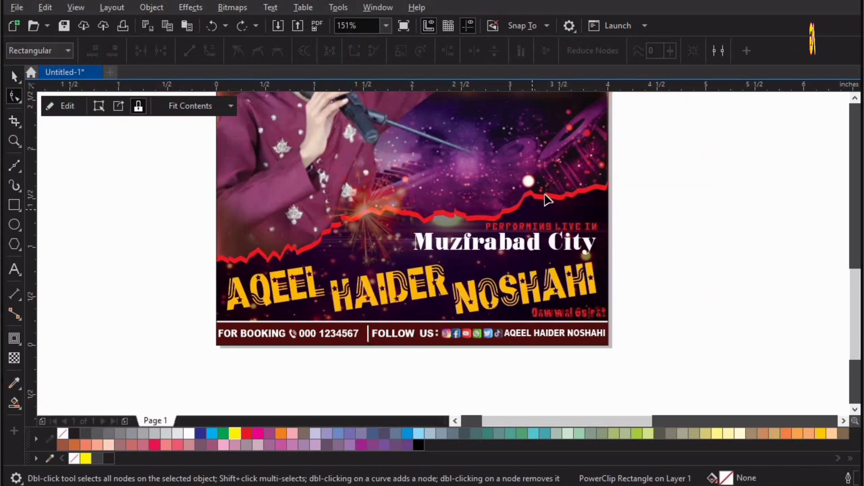
click(544, 203)
key(space)
double_click(534, 202)
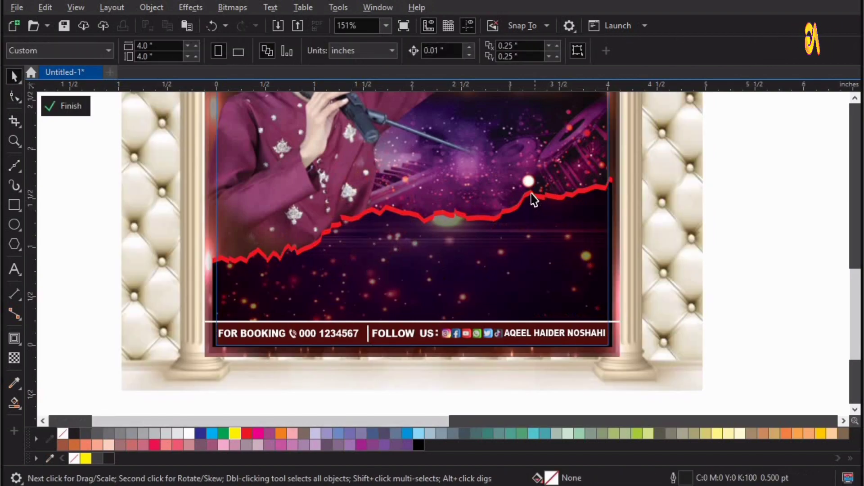
click(532, 176)
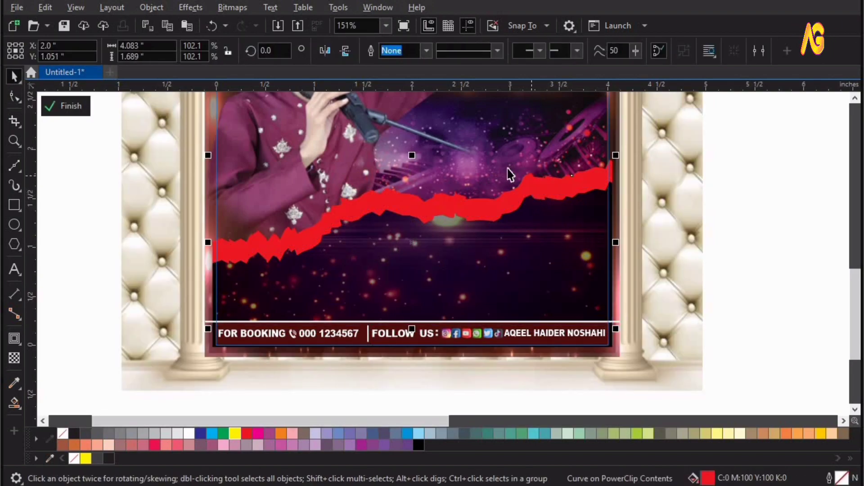
Give the red line an elliptical fountain fill with orange centre and crimson middle stop, then finish PowerClip editing
click(22, 406)
click(67, 404)
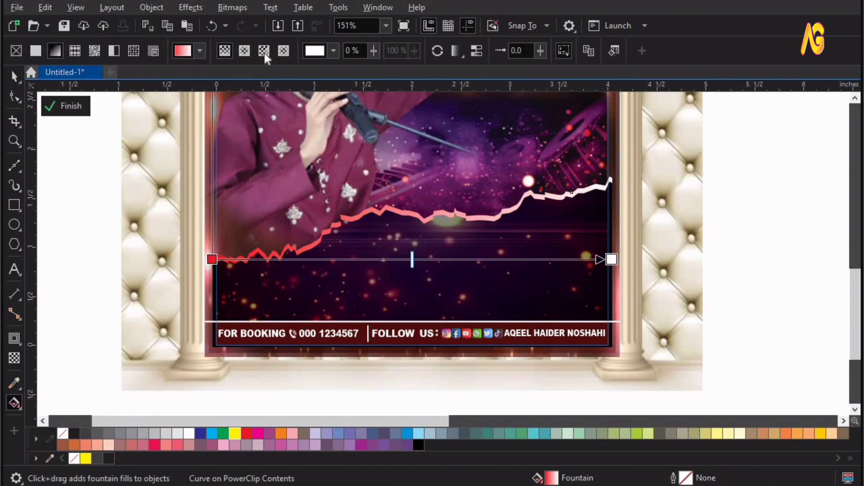
click(245, 50)
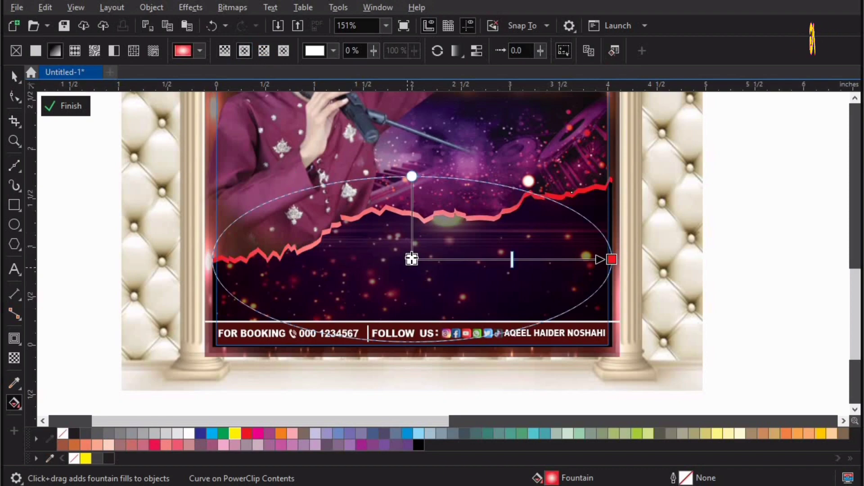
click(412, 259)
click(820, 433)
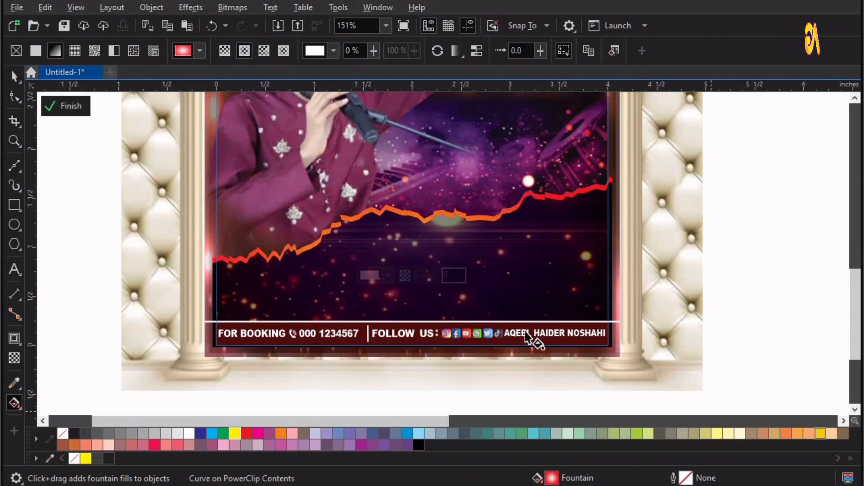
drag(412, 252, 399, 221)
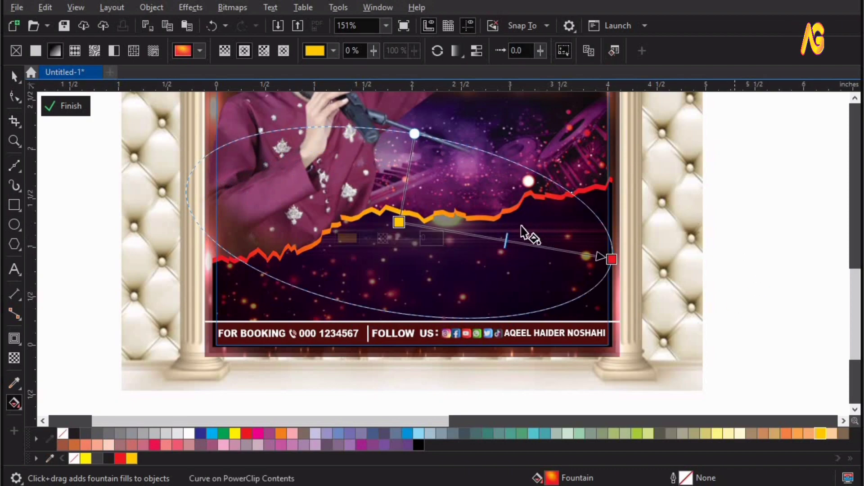
double_click(502, 239)
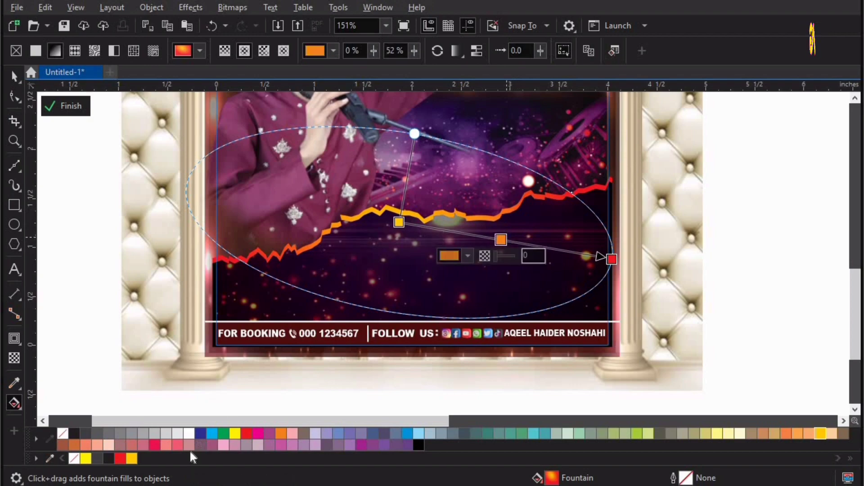
click(154, 445)
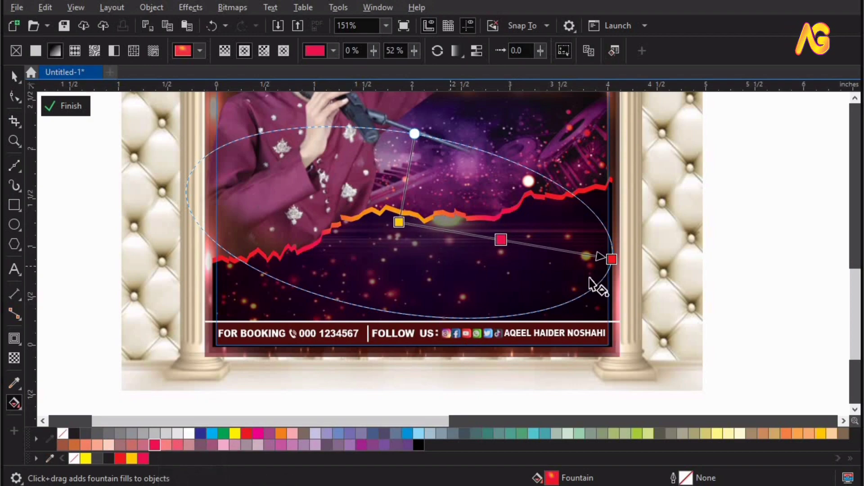
click(785, 189)
key(space)
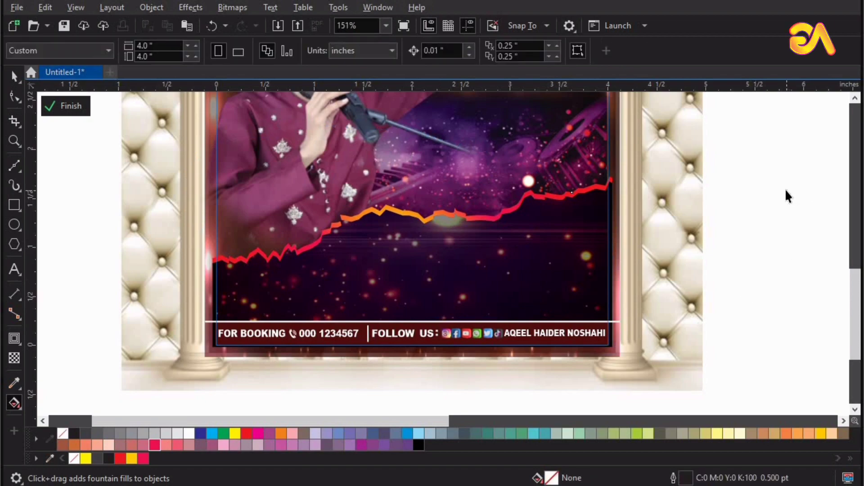
key(g)
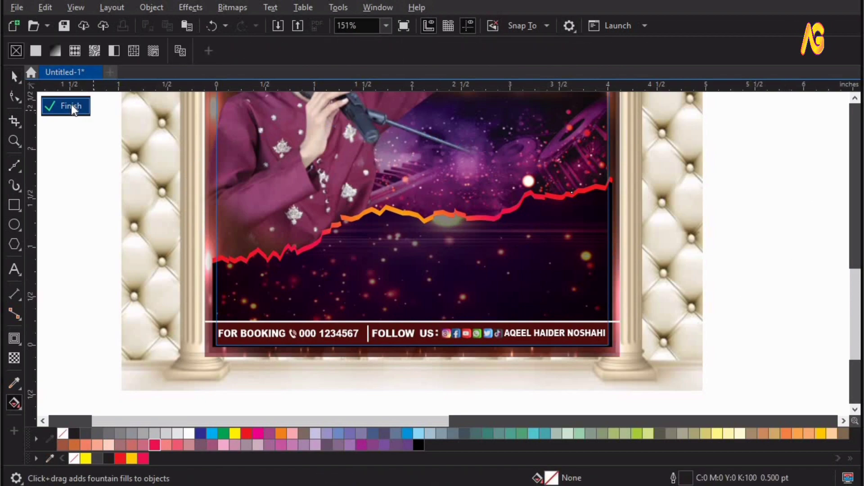
click(68, 106)
Delete the right-hand reference flyer and zoom to fit the poster page
key(space)
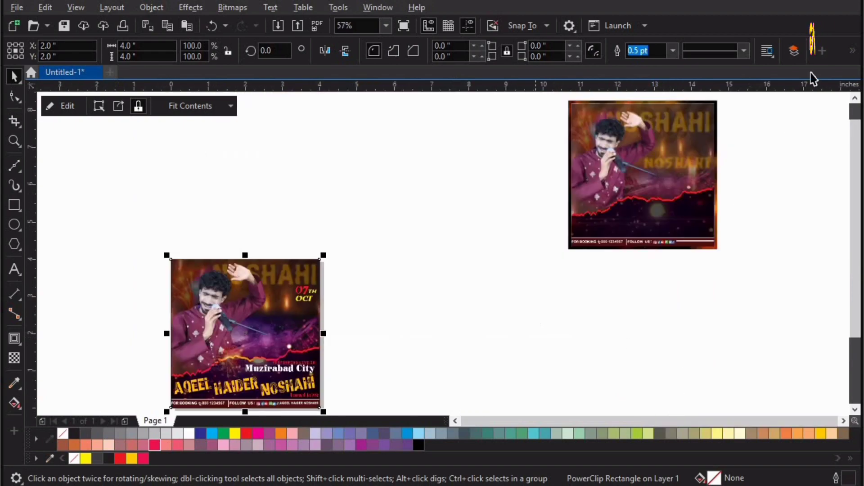
drag(535, 314, 771, 149)
key(Delete)
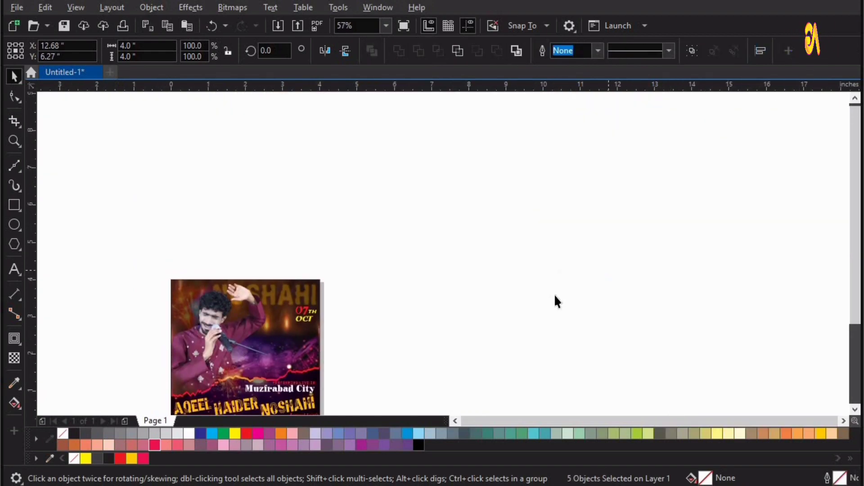
click(554, 293)
key(shift+F4)
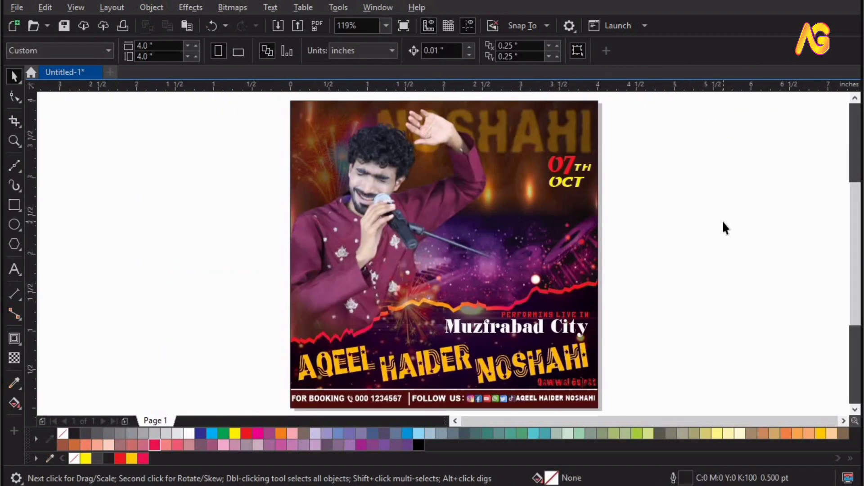